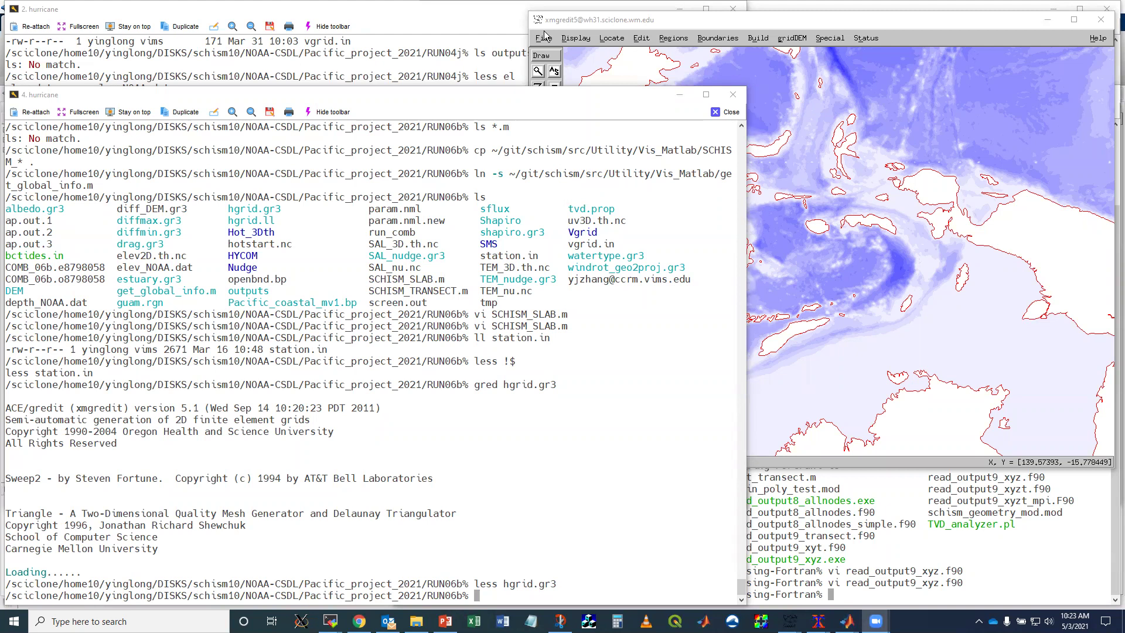
# Raise the MobaXterm session showing the Post-Processing-Fortran file listing.
pyautogui.click(523, 351)
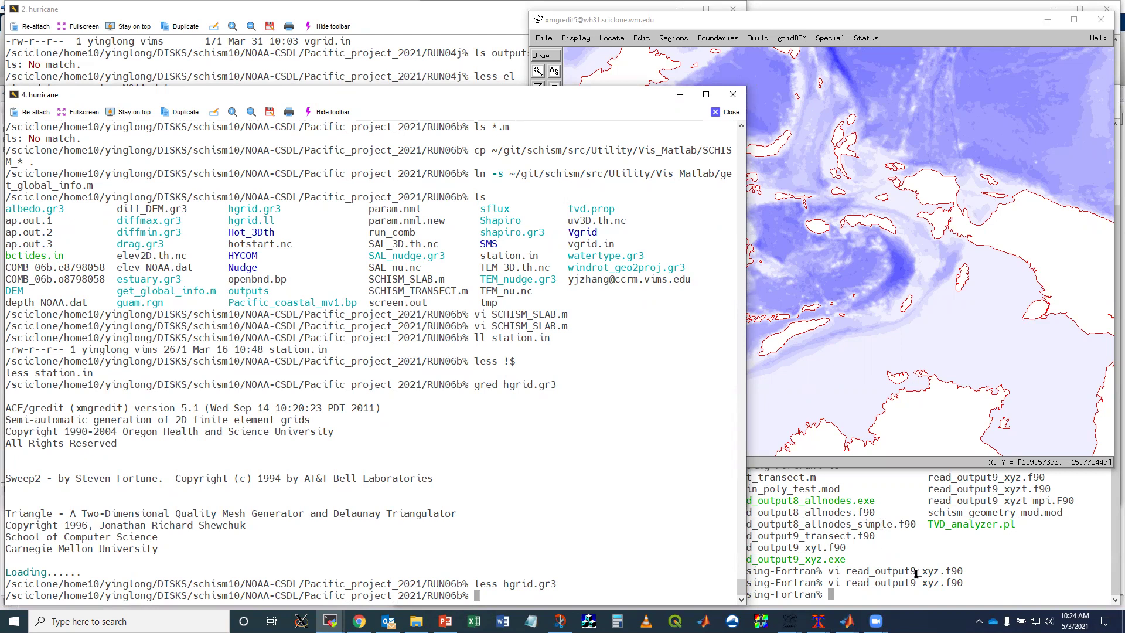
pyautogui.click(919, 516)
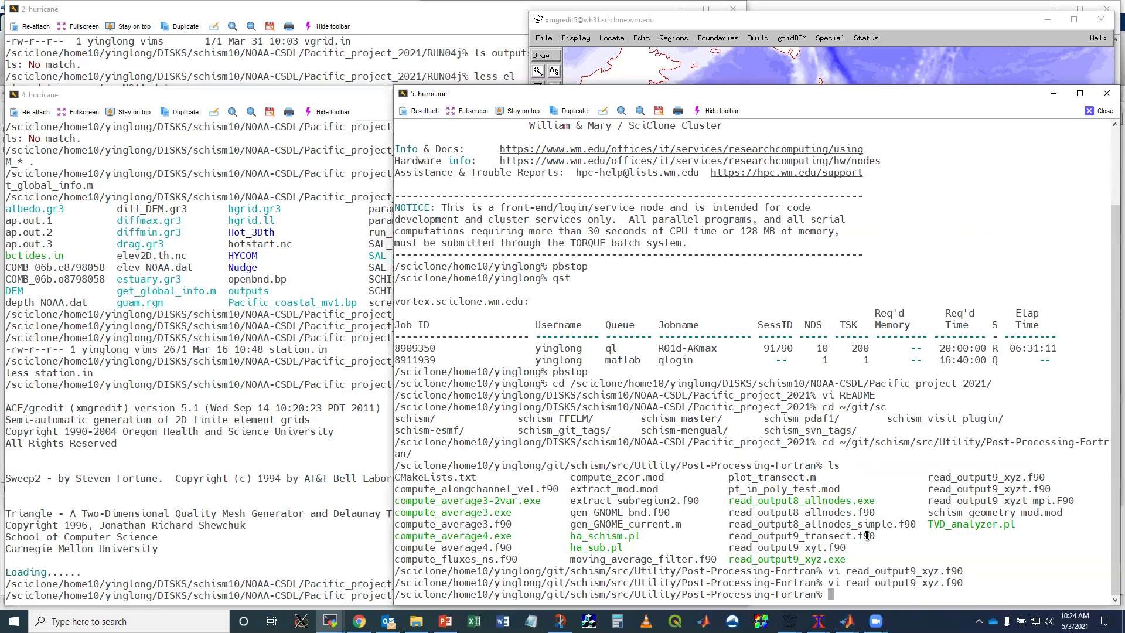
# Point out read_output8_allnodes.f90 and the read_output9 xyz, xyt and xyzt utilities in the listing.
pyautogui.doubleClick(821, 513)
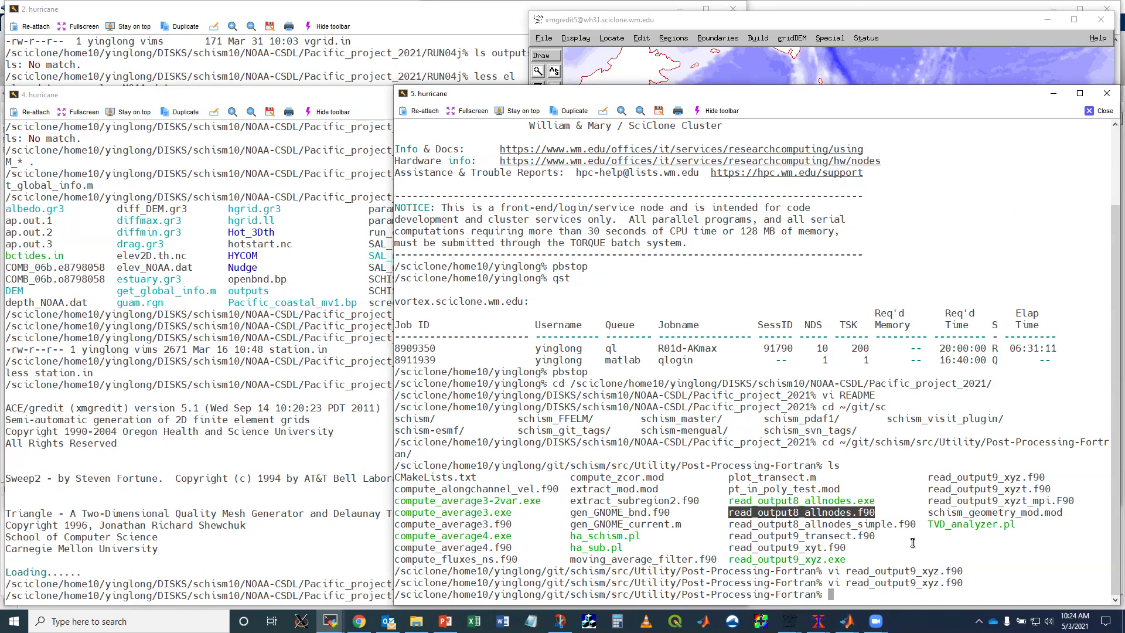
pyautogui.doubleClick(1008, 477)
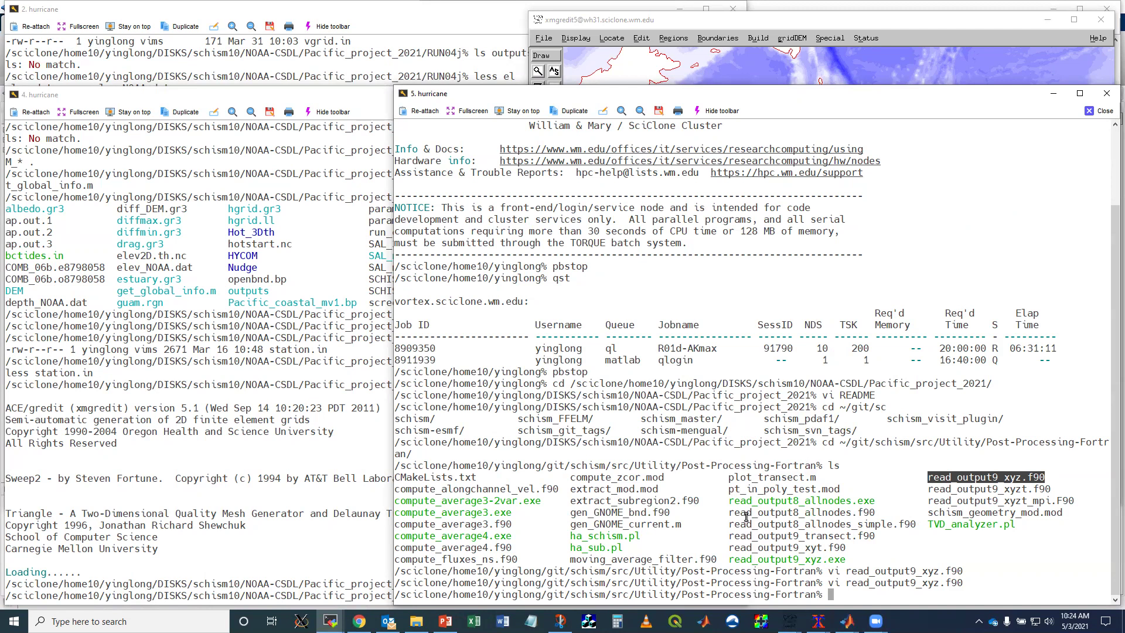
pyautogui.doubleClick(807, 548)
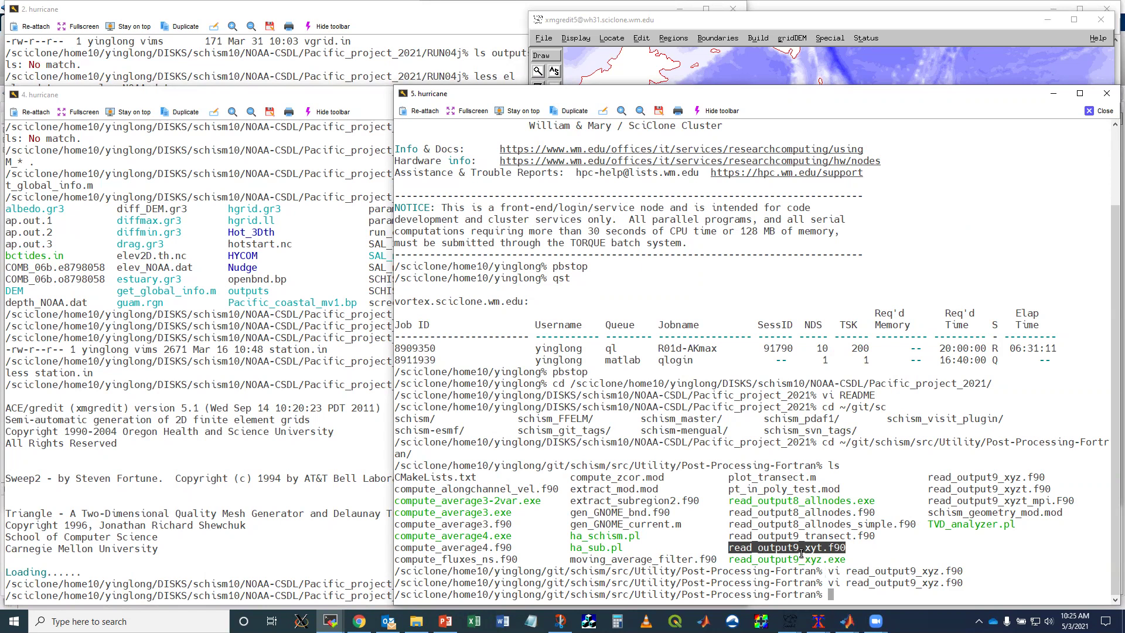
pyautogui.doubleClick(1014, 488)
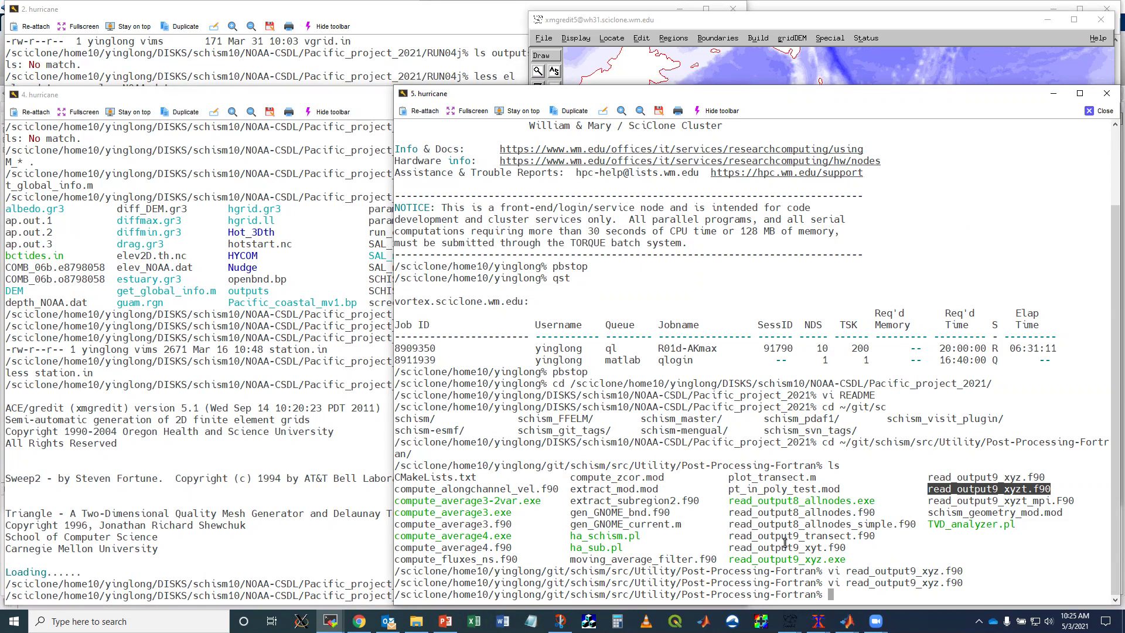
# Compose the command vi read_output9_xyz.f90 by pasting the copied file name.
pyautogui.doubleClick(1001, 477)
pyautogui.write('vi')
pyautogui.middleClick(1001, 476)
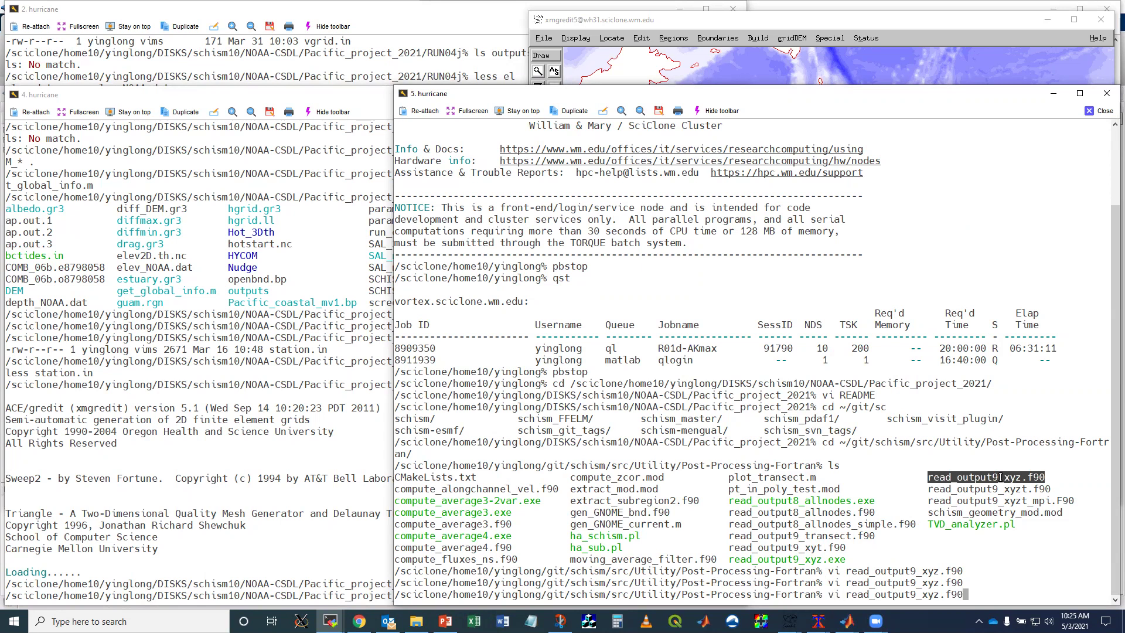
# Open read_output9_xyz.f90 full screen in vi and highlight its program inputs and station.bp.
pyautogui.click(1079, 93)
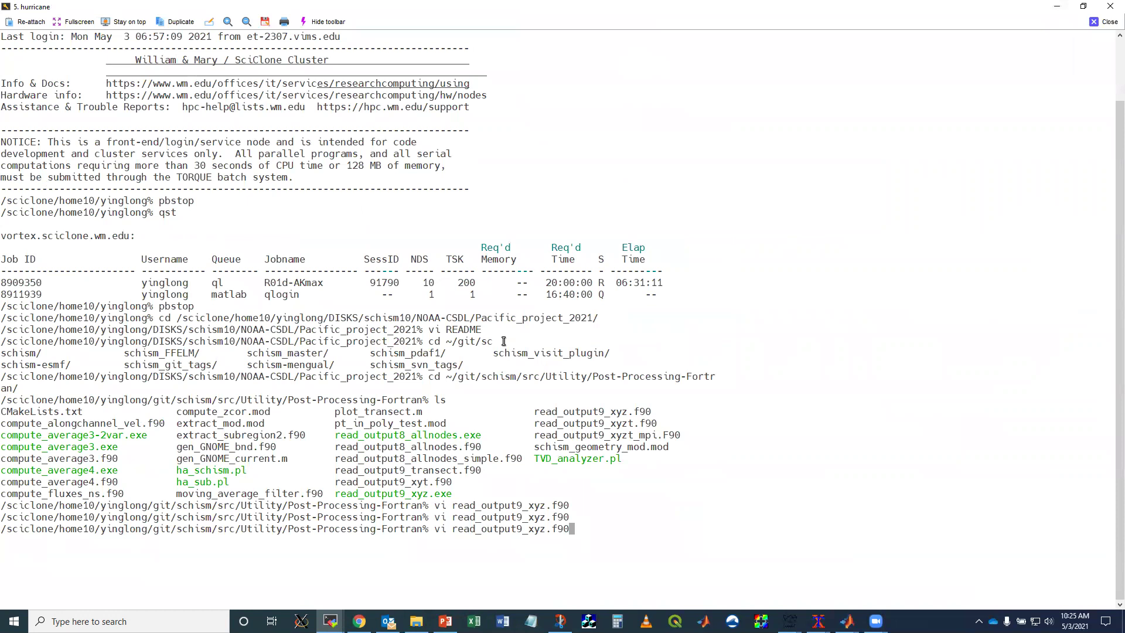
pyautogui.press('Return')
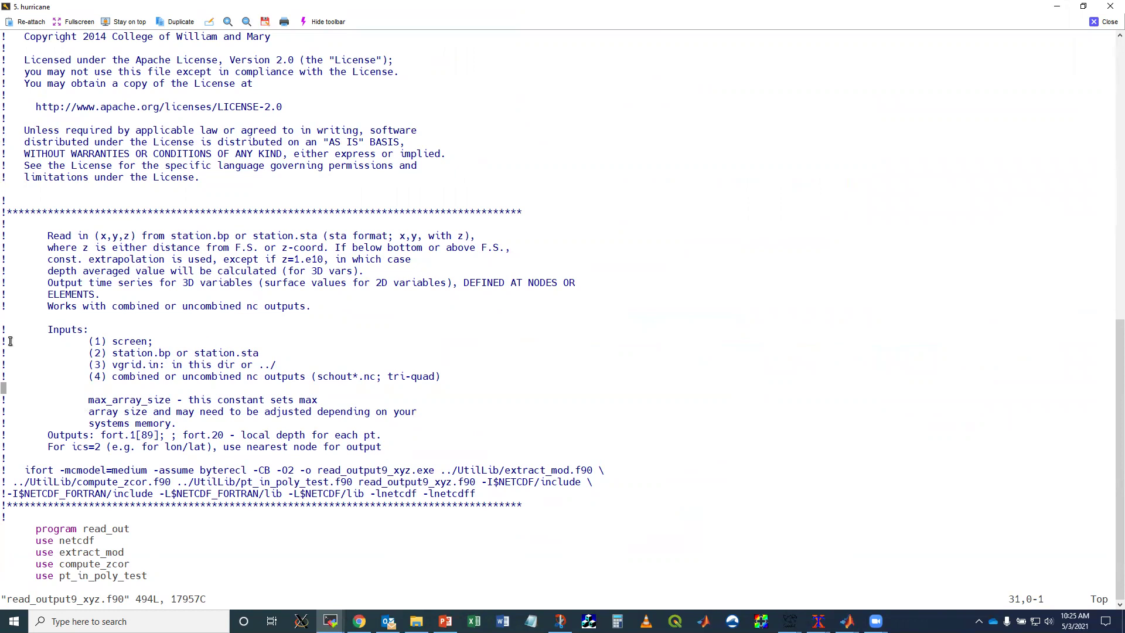
pyautogui.moveTo(9, 332); pyautogui.dragTo(502, 379)
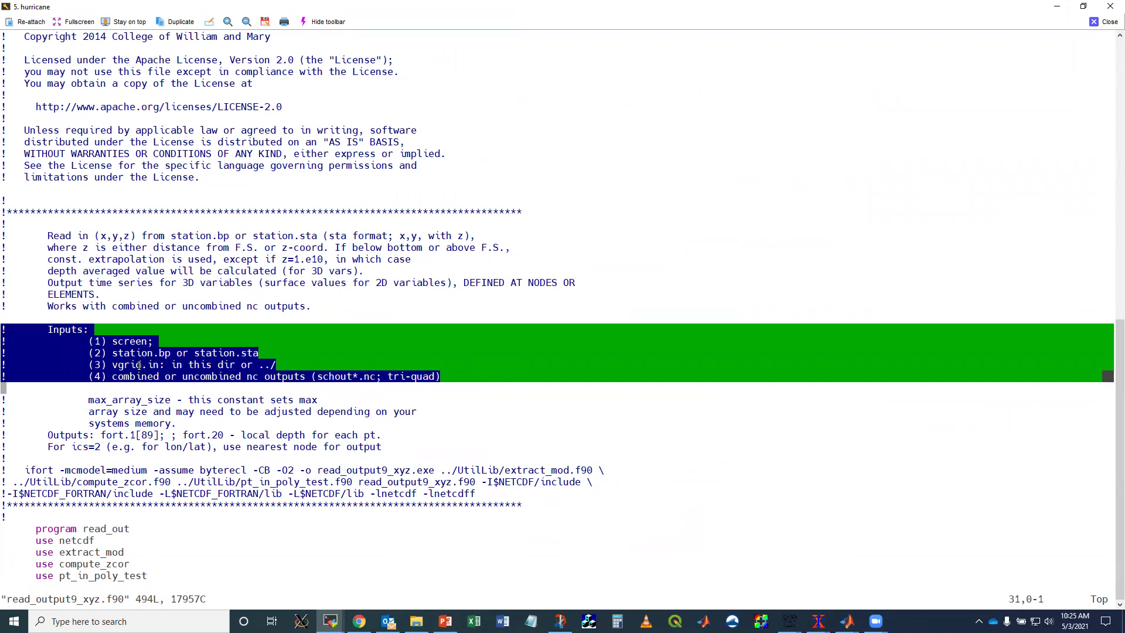
pyautogui.click(115, 365)
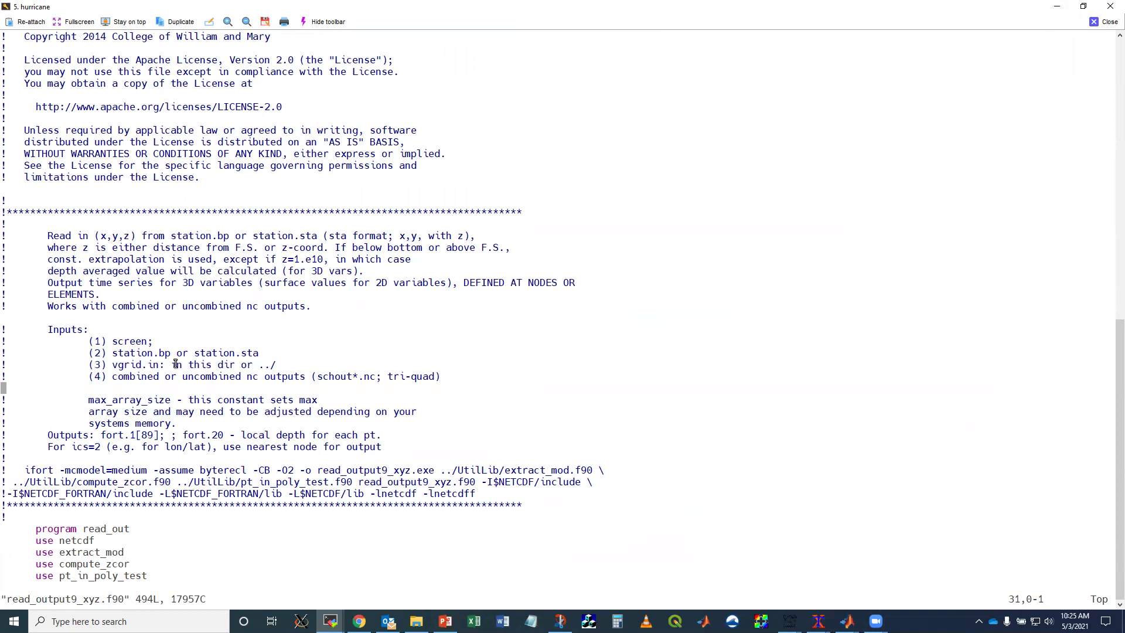
pyautogui.press('pagedown')
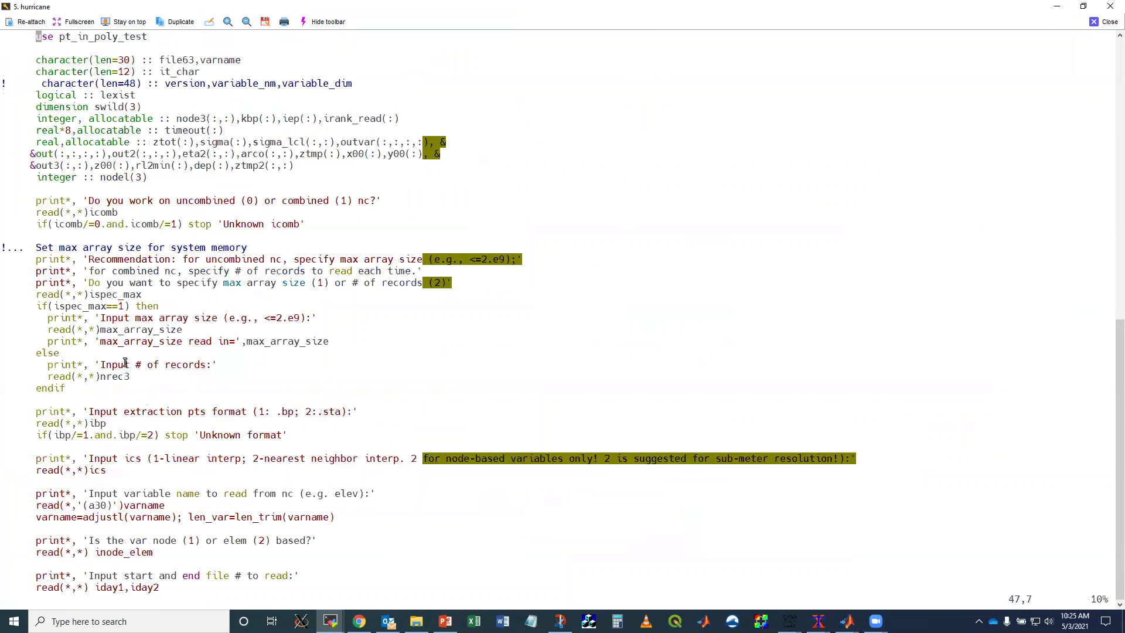
pyautogui.press('pageup')
pyautogui.rightClick(125, 306)
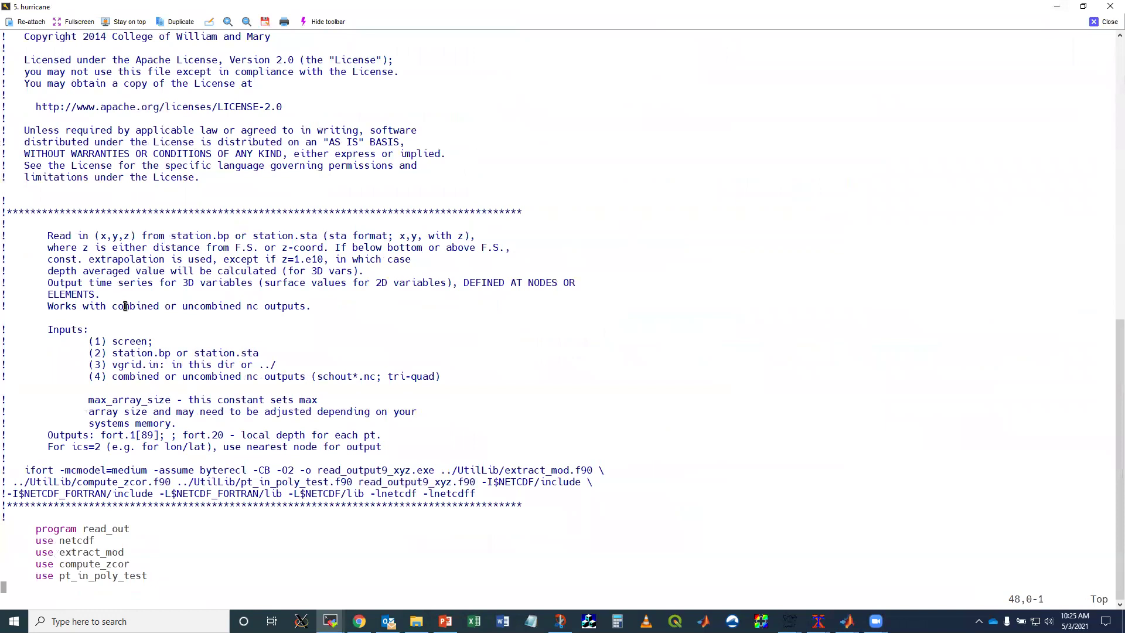
pyautogui.moveTo(112, 352); pyautogui.dragTo(169, 352)
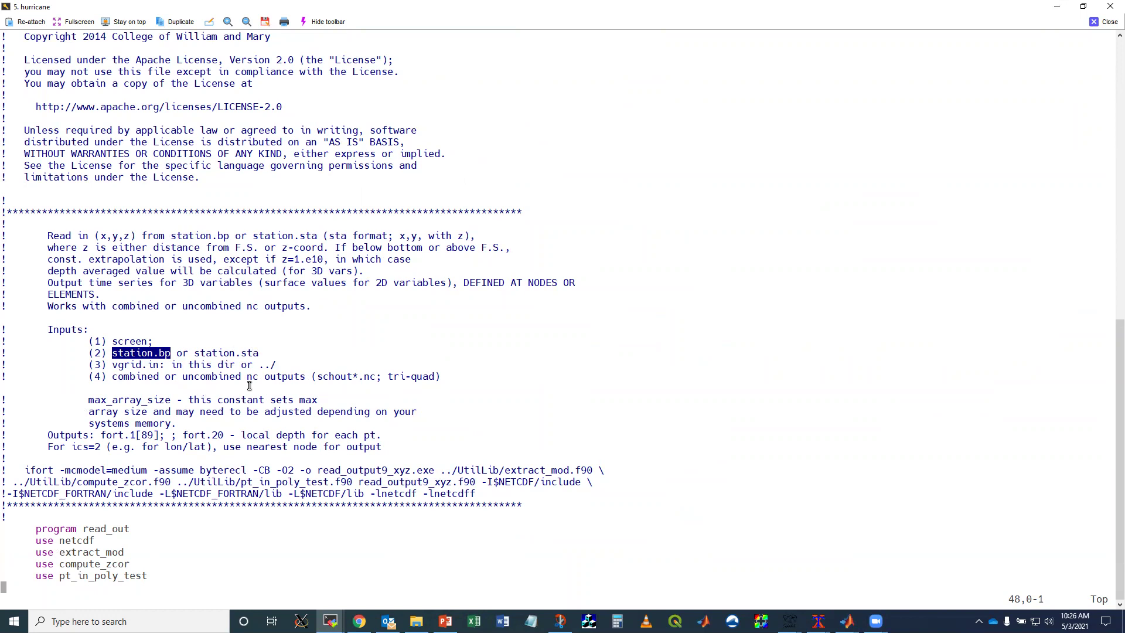
# Highlight the three-line ifort compile command for read_output9_xyz.f90, then try to save and exit.
pyautogui.write(':q')
pyautogui.moveTo(27, 471); pyautogui.dragTo(499, 492)
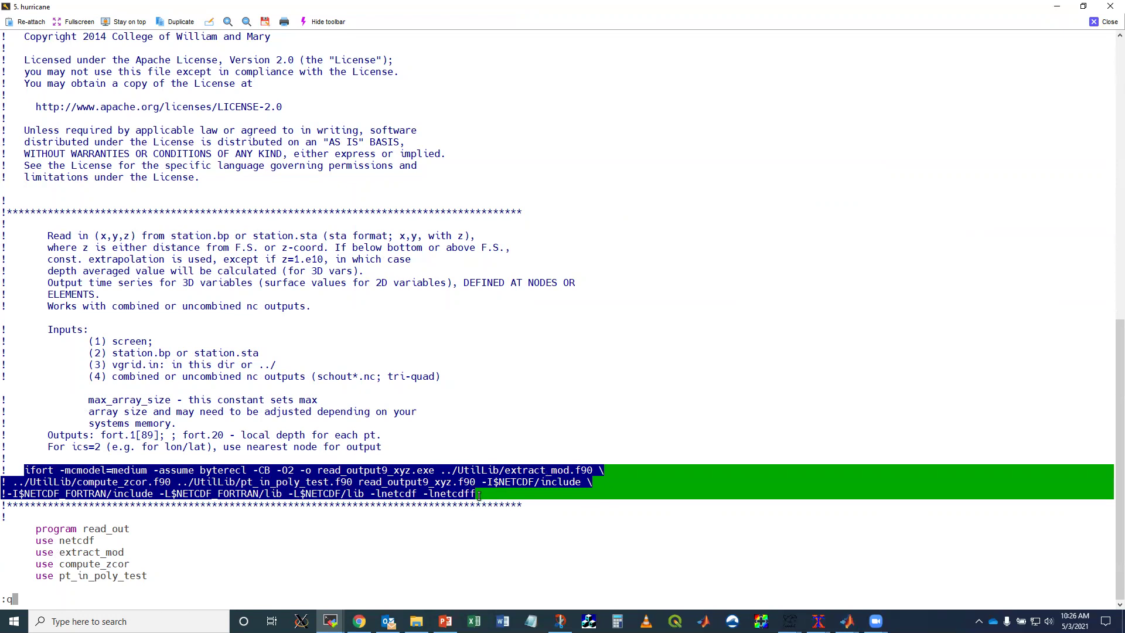
pyautogui.click(402, 480)
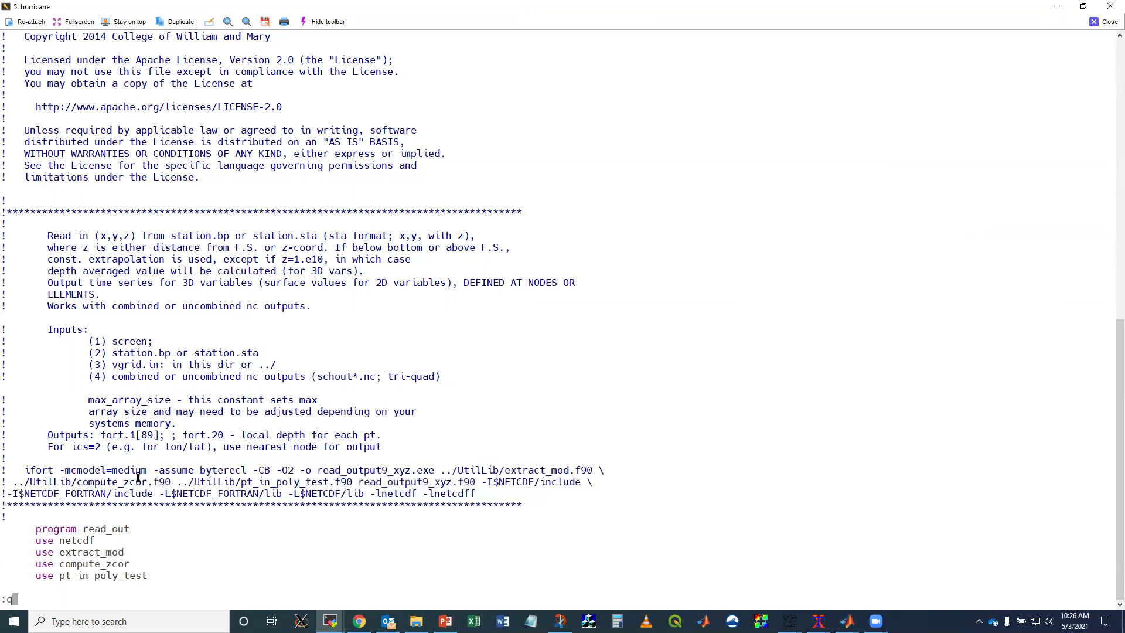
pyautogui.doubleClick(404, 482)
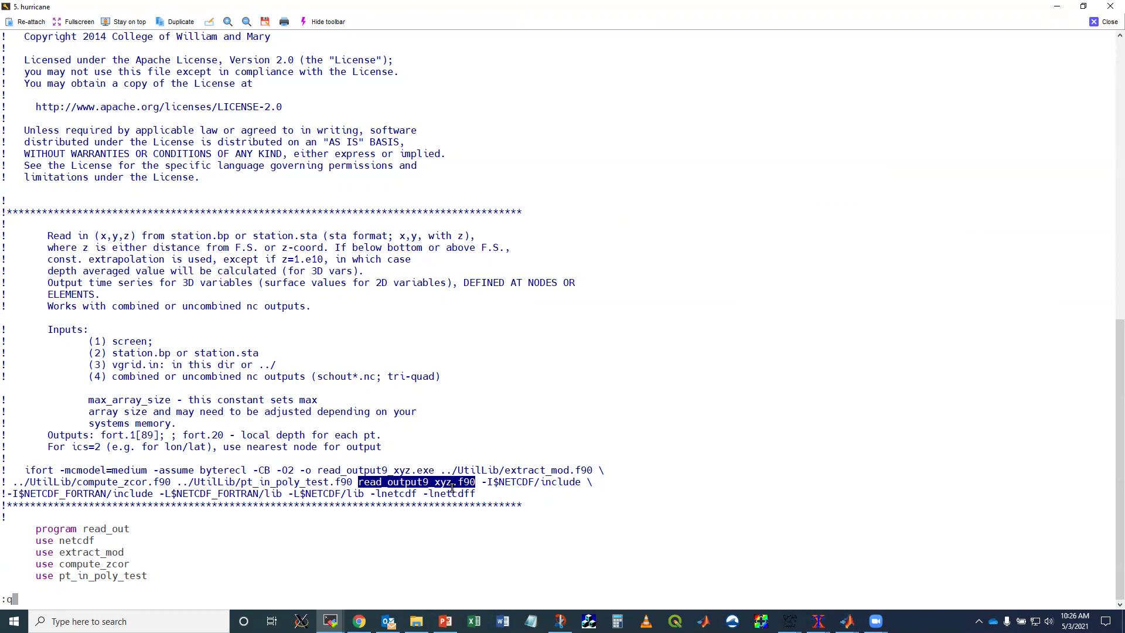
pyautogui.write('w!')
pyautogui.press('Return')
# Quit vi and point out the compiled read_output9_xyz.exe in the folder listing.
pyautogui.write(':q')
pyautogui.press('Return')
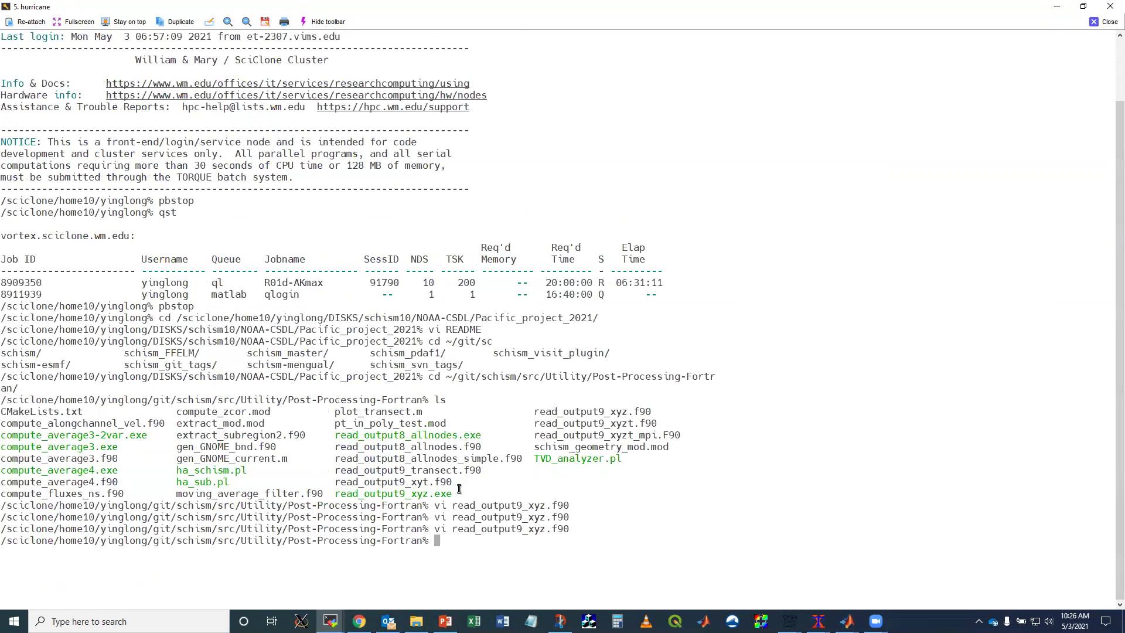
pyautogui.doubleClick(428, 494)
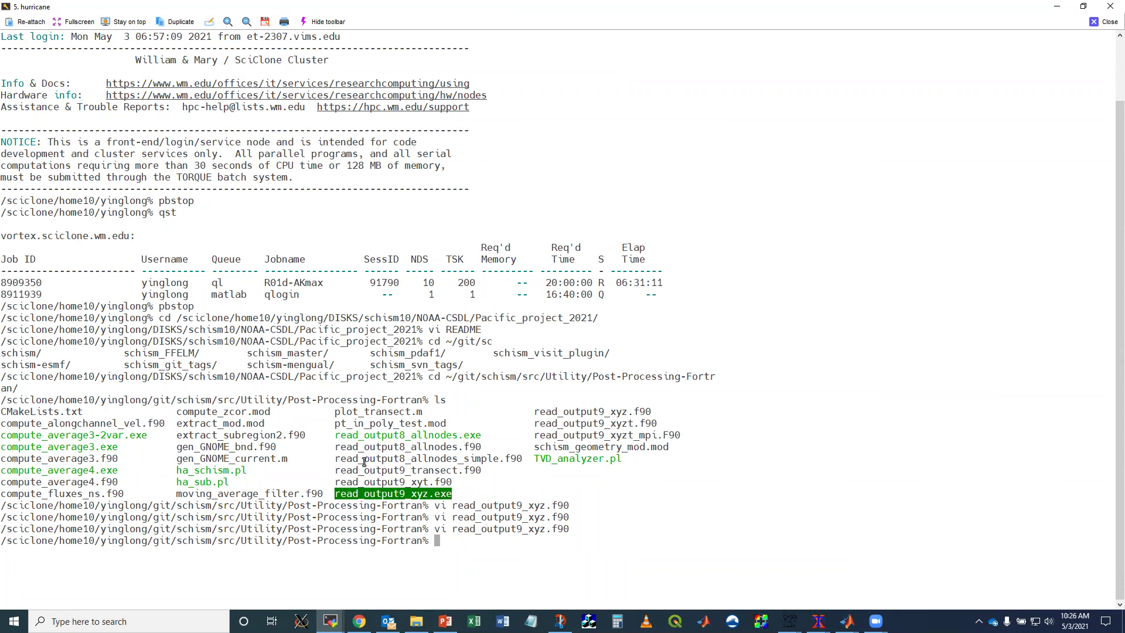
# List ~/bin to show the read_output9_xyz executable, then minimize the terminal to reveal RUN06b.
pyautogui.write('ls ~/bin/')
pyautogui.press('Return')
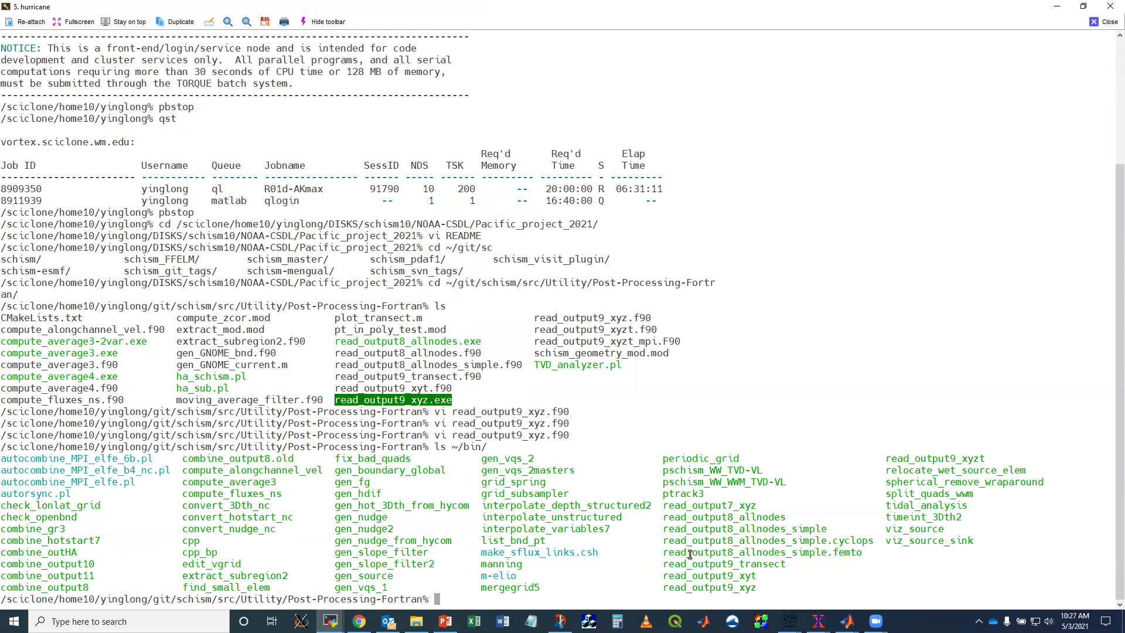
pyautogui.doubleClick(737, 589)
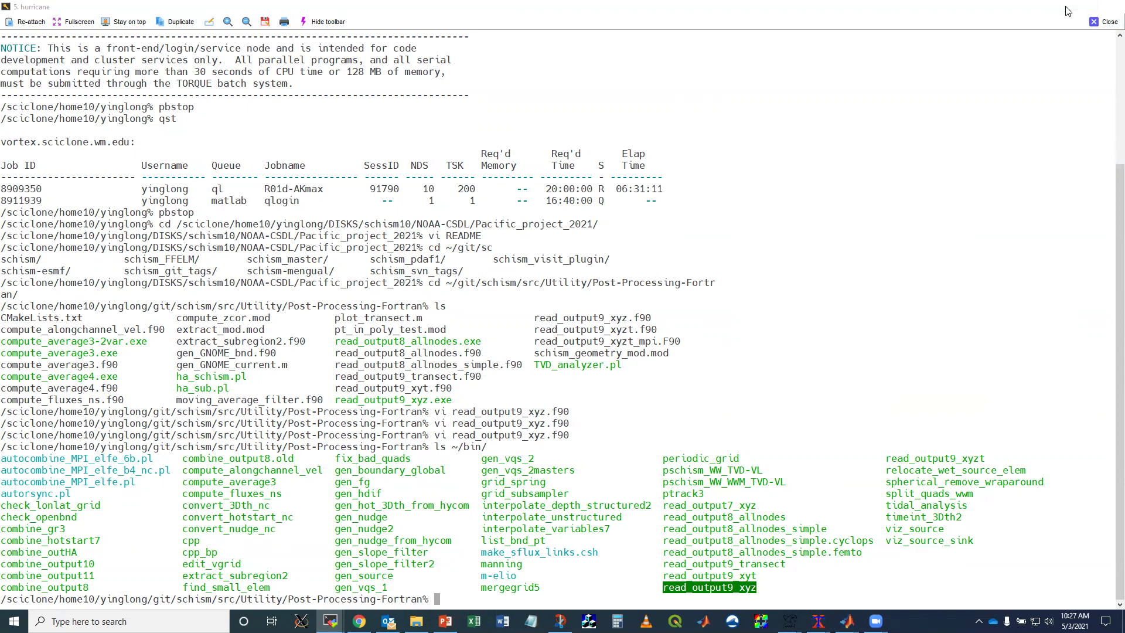
pyautogui.click(1056, 7)
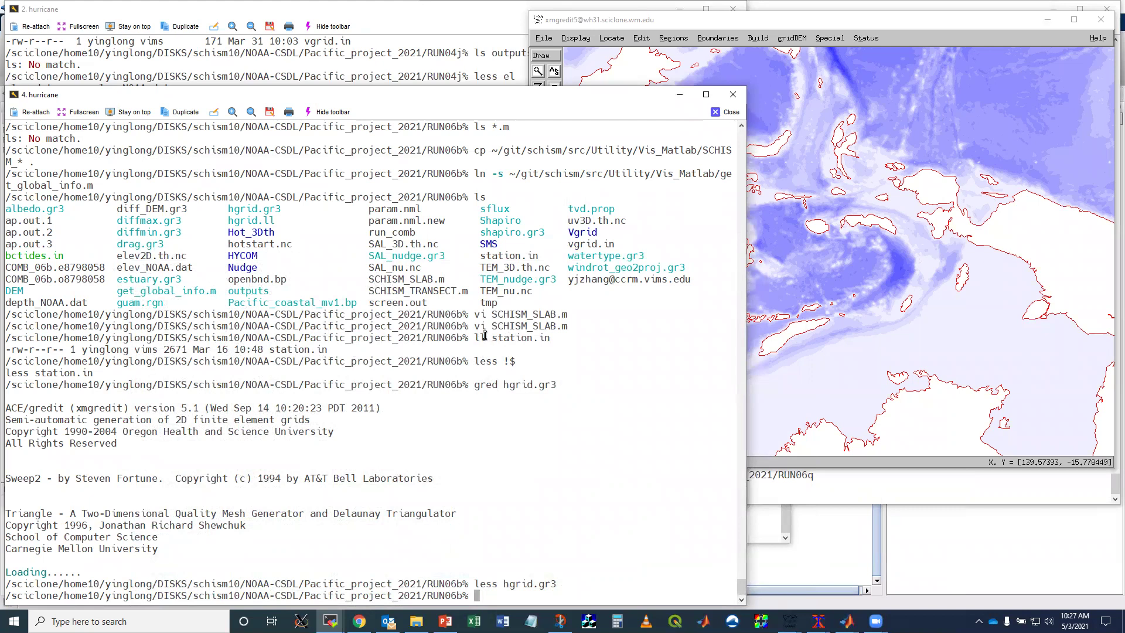
# List the RUN06b folder, point out outputs, and type less station.in at the prompt.
pyautogui.write('ls')
pyautogui.press('Return')
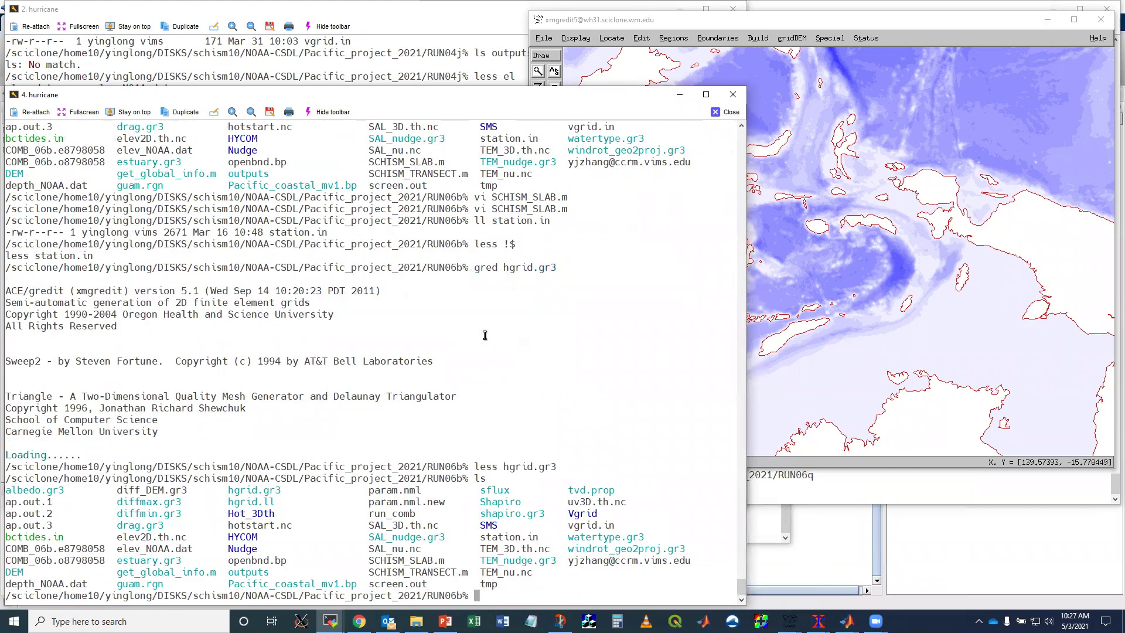
pyautogui.doubleClick(236, 572)
pyautogui.write('less station.in')
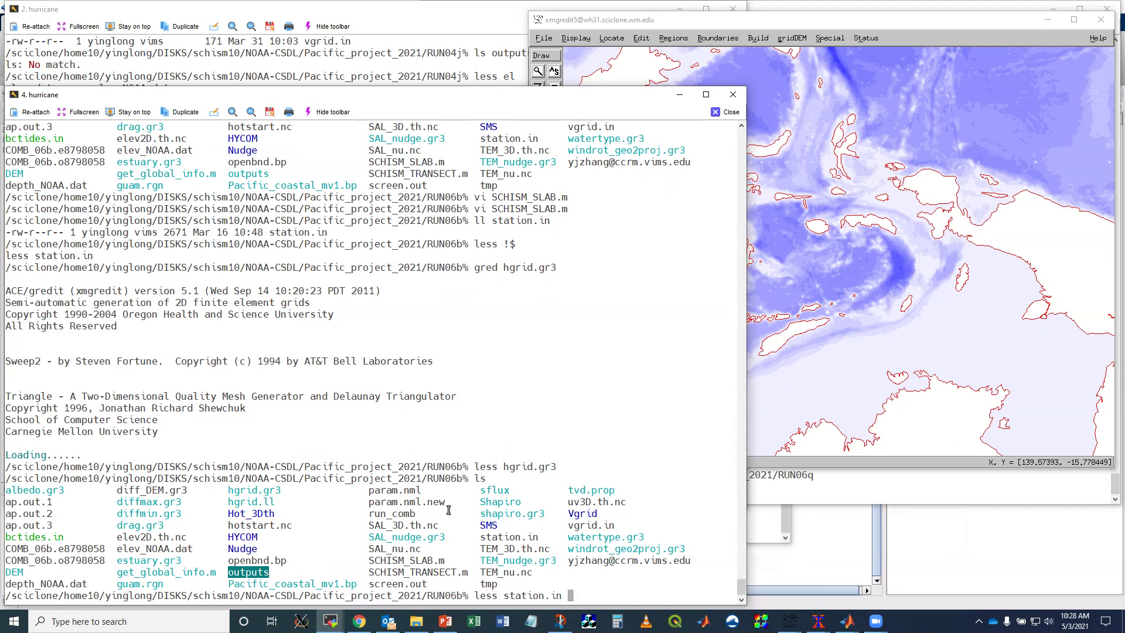
pyautogui.press('Return')
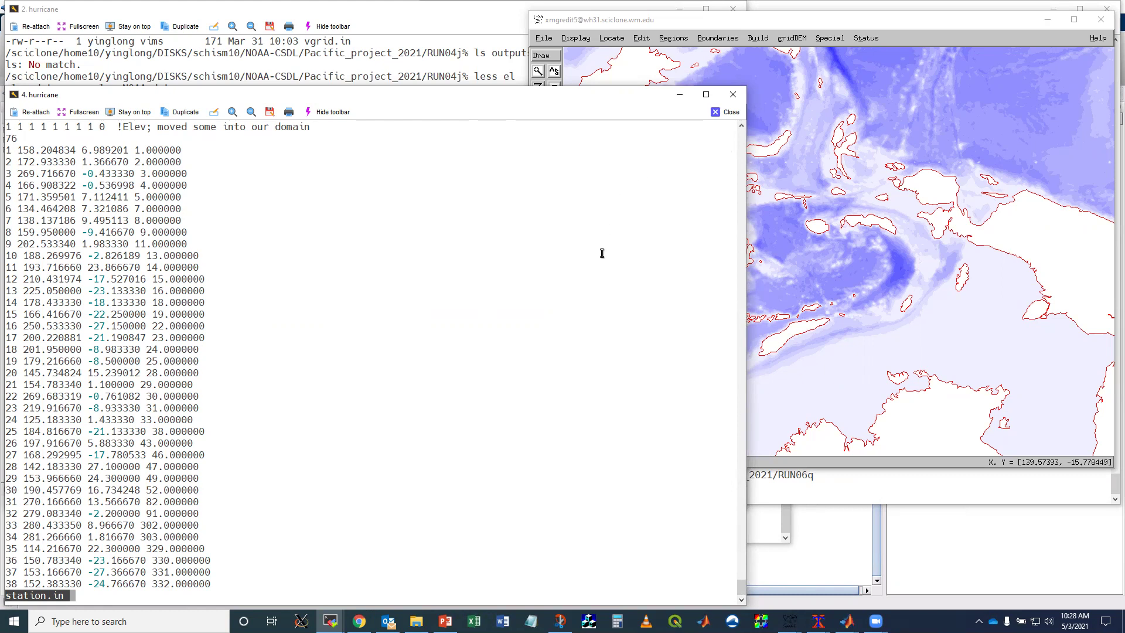
pyautogui.write('q')
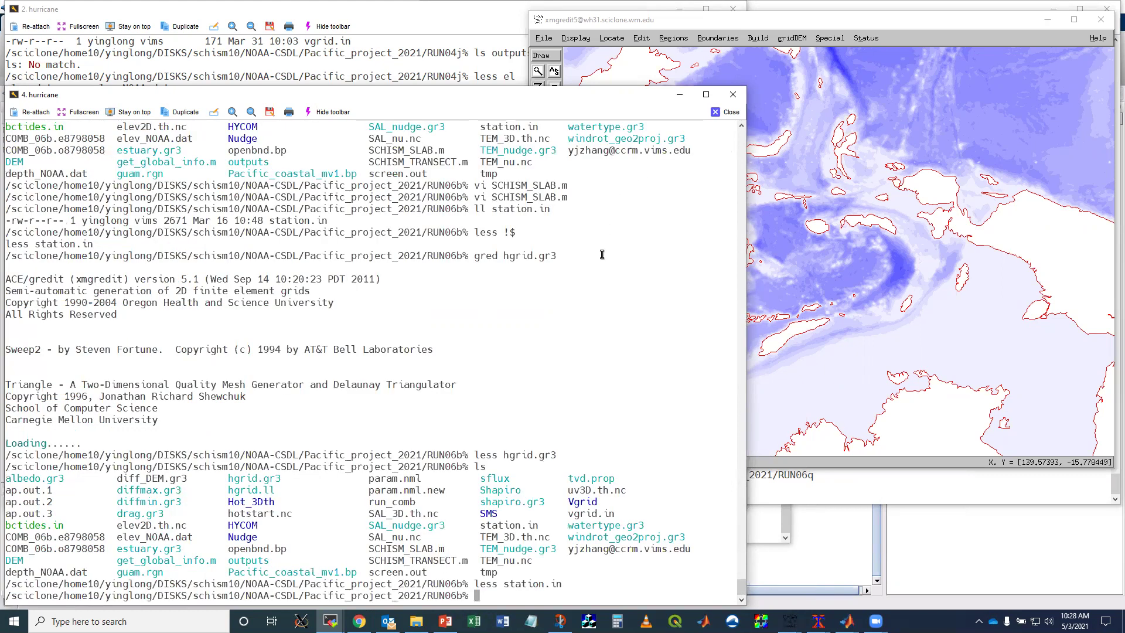
pyautogui.write('cd outputs/')
# In the outputs folder, symlink the RUN06b station.in as station.bp with ln -sf.
pyautogui.press('Return')
pyautogui.write('l -')
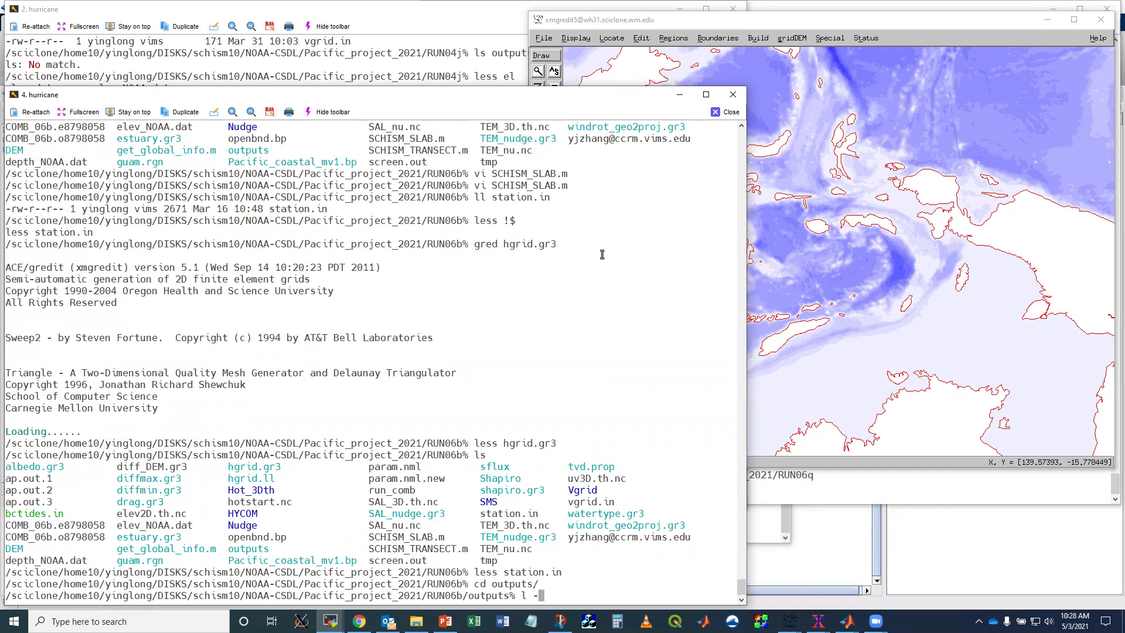
pyautogui.press('BackSpace')
pyautogui.press('BackSpace')
pyautogui.write('n -sf')
pyautogui.doubleClick(410, 584)
pyautogui.rightClick(408, 583)
pyautogui.press('BackSpace')
pyautogui.write('/station.in')
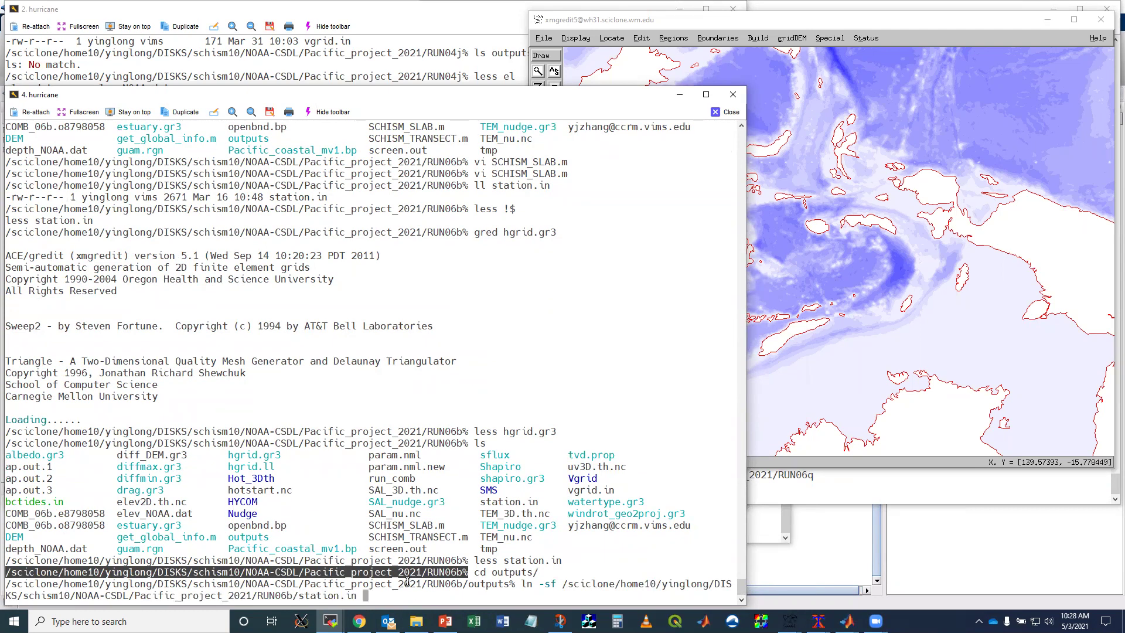
pyautogui.write(' station.bp')
pyautogui.press('Return')
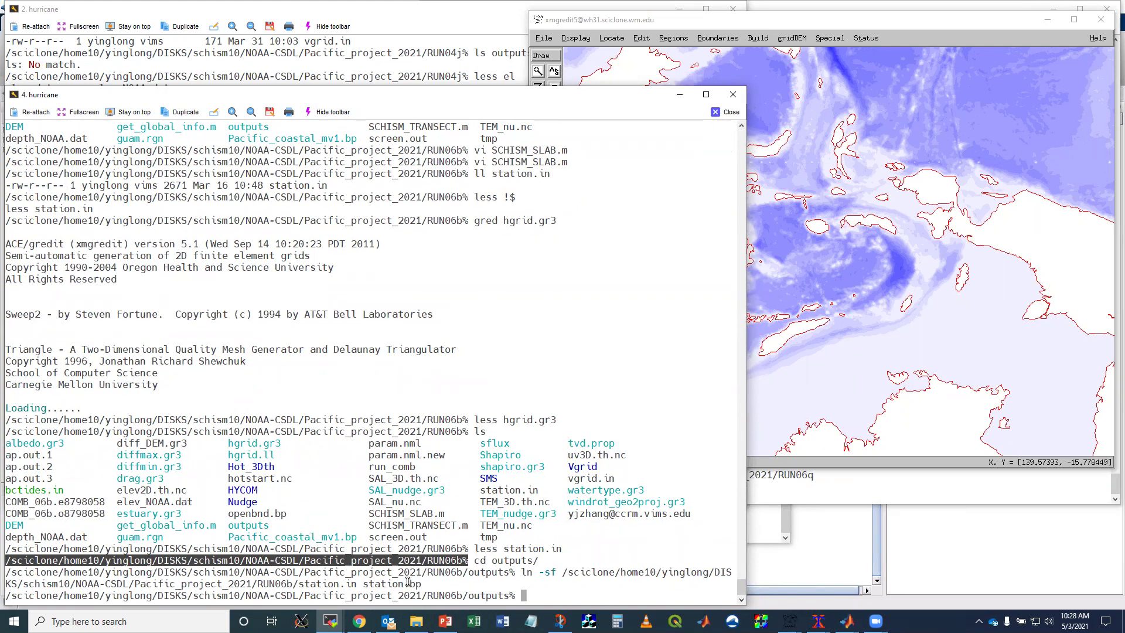
# Symlink the RUN06b vgrid.in into outputs and begin typing ~/bin/read_output9_xyz.
pyautogui.press('Up')
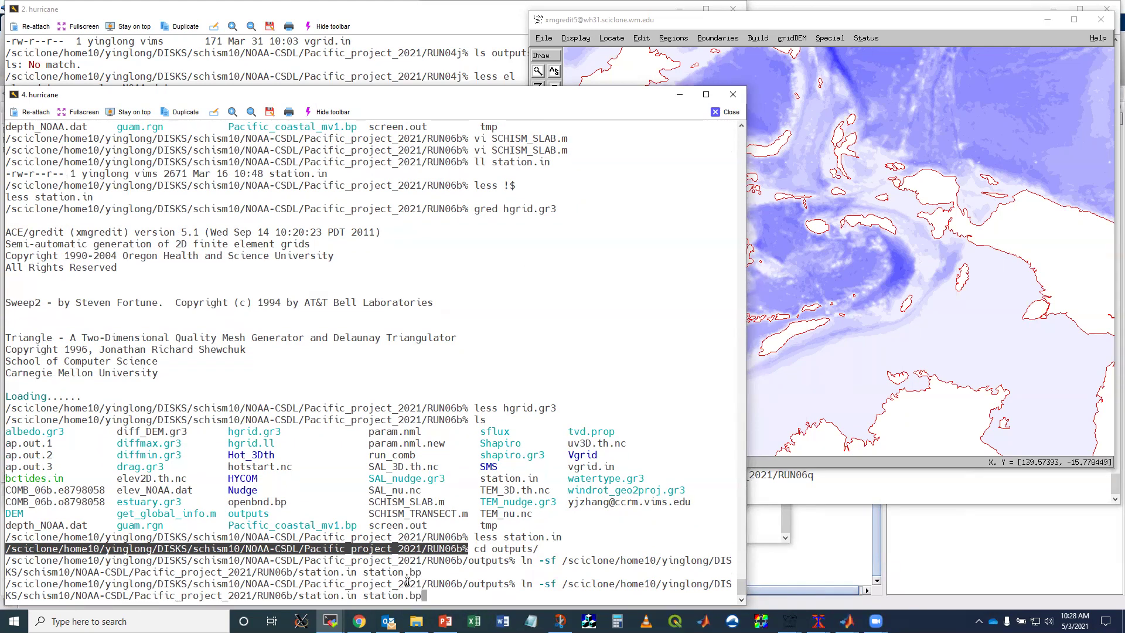
pyautogui.press('BackSpace')
pyautogui.press('BackSpace')
pyautogui.press('BackSpace')
pyautogui.press('BackSpace')
pyautogui.press('BackSpace')
pyautogui.press('BackSpace')
pyautogui.press('BackSpace')
pyautogui.press('BackSpace')
pyautogui.press('BackSpace')
pyautogui.press('BackSpace')
pyautogui.press('BackSpace')
pyautogui.press('BackSpace')
pyautogui.press('BackSpace')
pyautogui.press('BackSpace')
pyautogui.press('BackSpace')
pyautogui.press('BackSpace')
pyautogui.press('BackSpace')
pyautogui.press('BackSpace')
pyautogui.press('BackSpace')
pyautogui.press('BackSpace')
pyautogui.press('BackSpace')
pyautogui.write('v')
pyautogui.press('Tab')
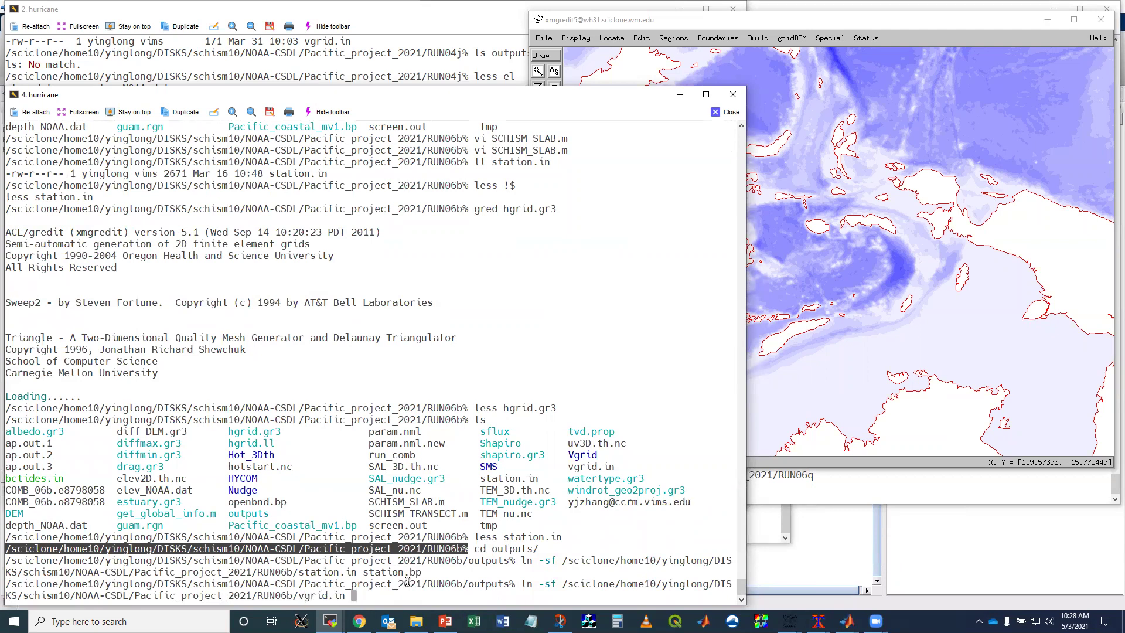
pyautogui.press('Return')
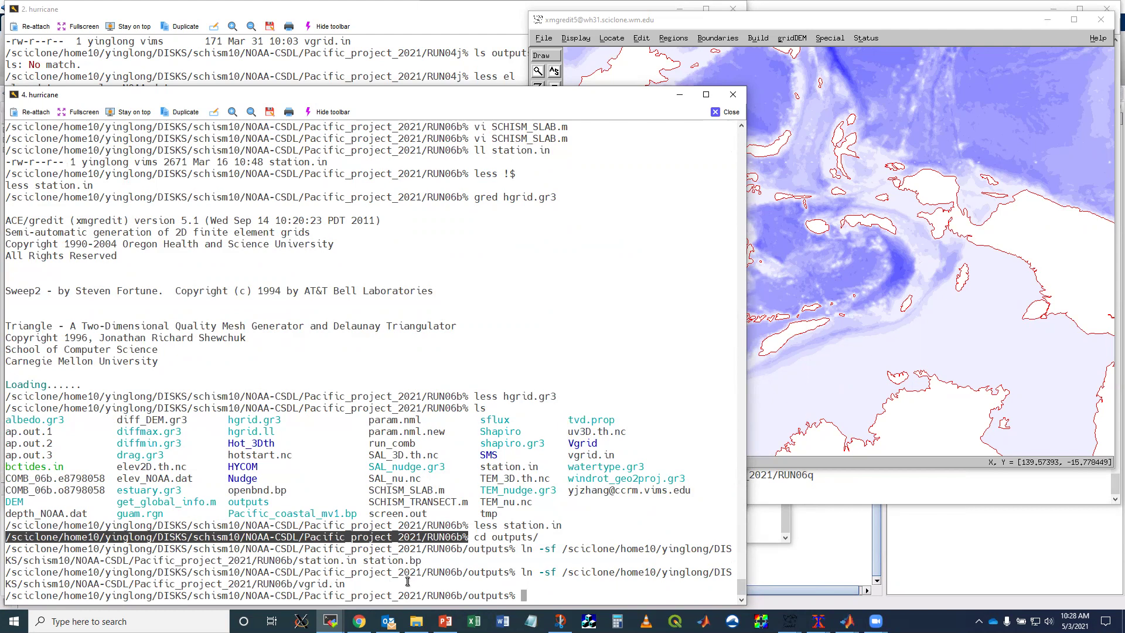
pyautogui.write('~/bin/read')
pyautogui.press('Tab')
# Launch ~/bin/read_output9_xyz and answer 0 for uncombined output files.
pyautogui.write('9_xyz')
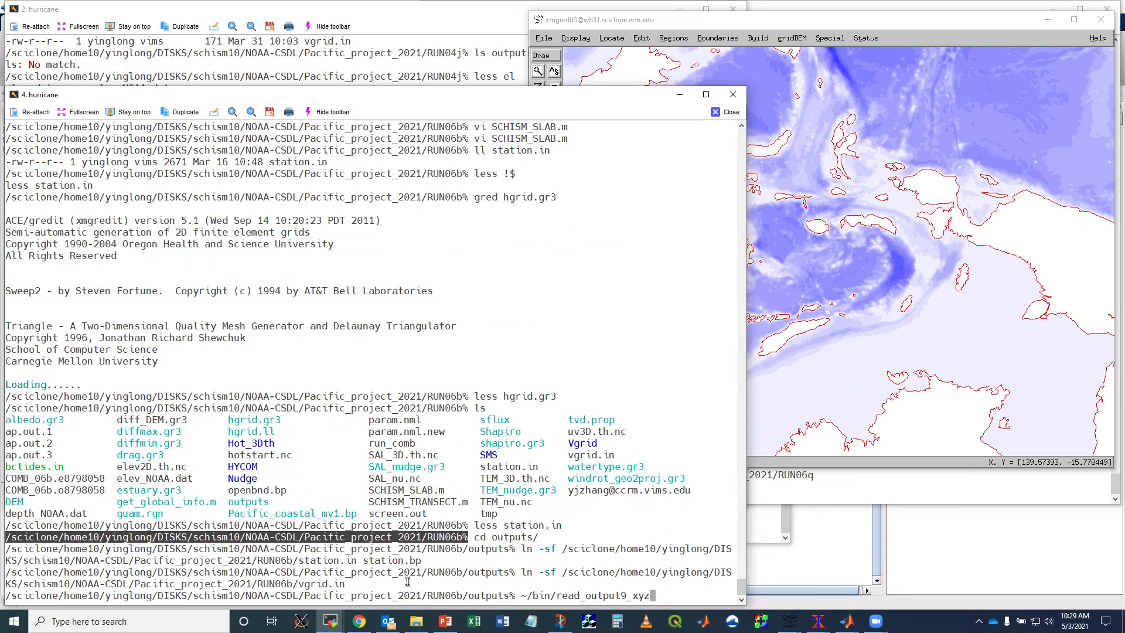
pyautogui.press('Return')
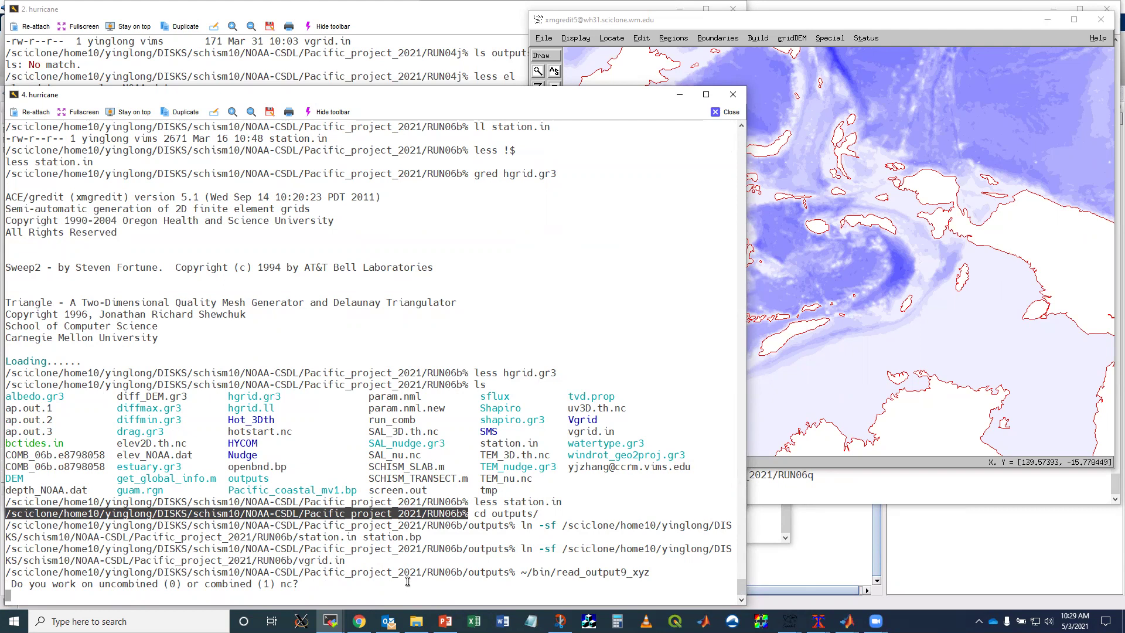
pyautogui.write('0')
pyautogui.press('Return')
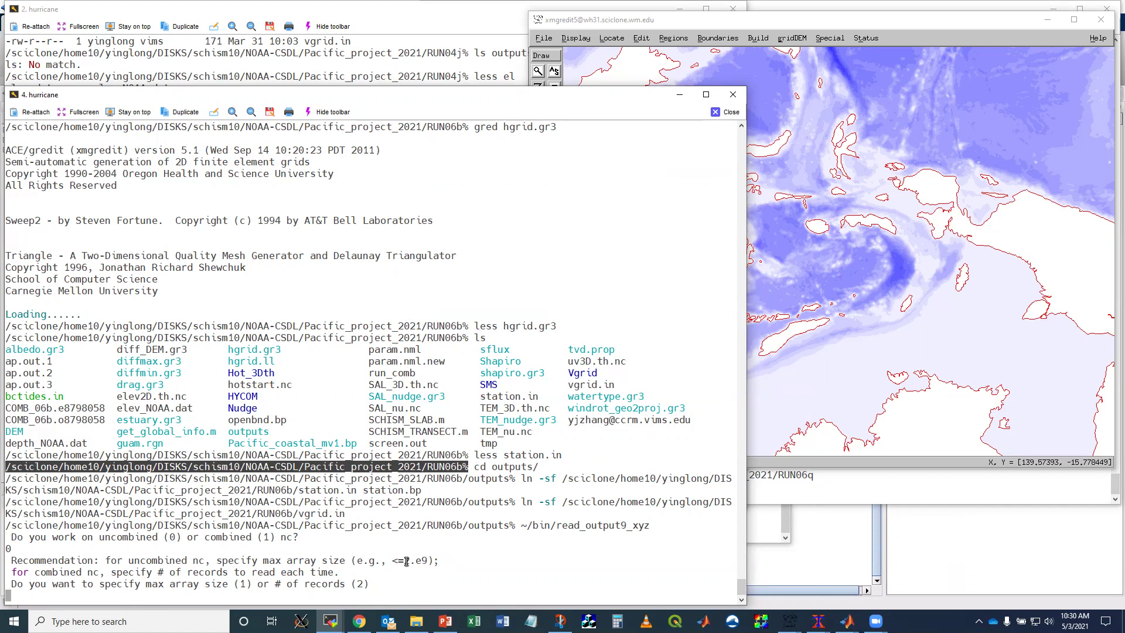
# Copy the recommended 2.e9 from the prompt text and submit it as the answer.
pyautogui.moveTo(405, 561); pyautogui.dragTo(424, 560)
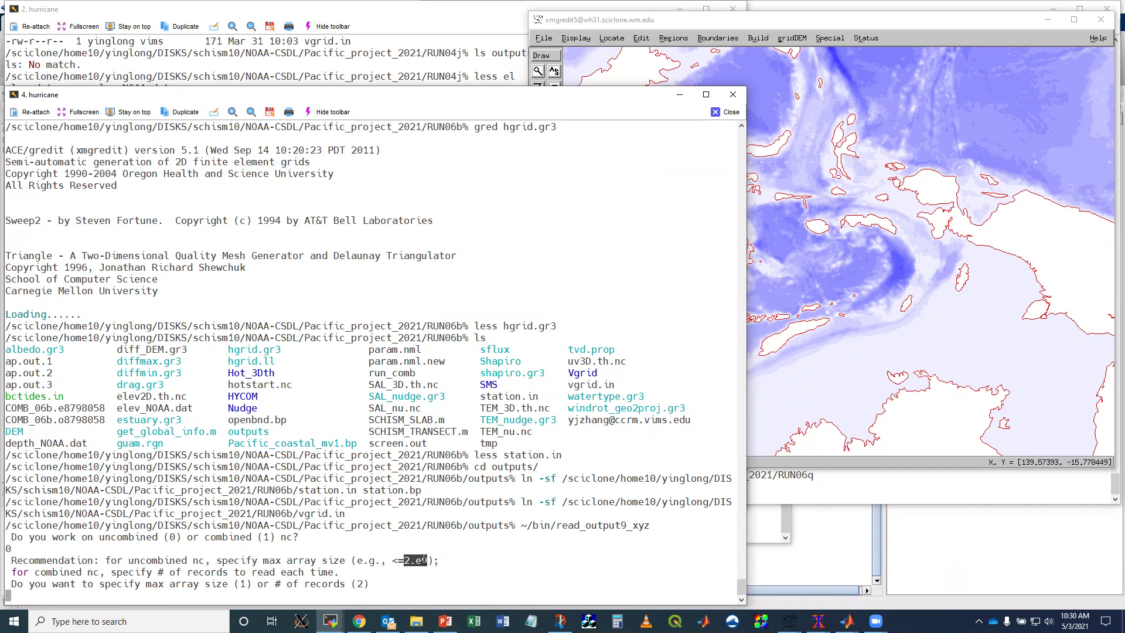
pyautogui.rightClick(428, 438)
pyautogui.press('Return')
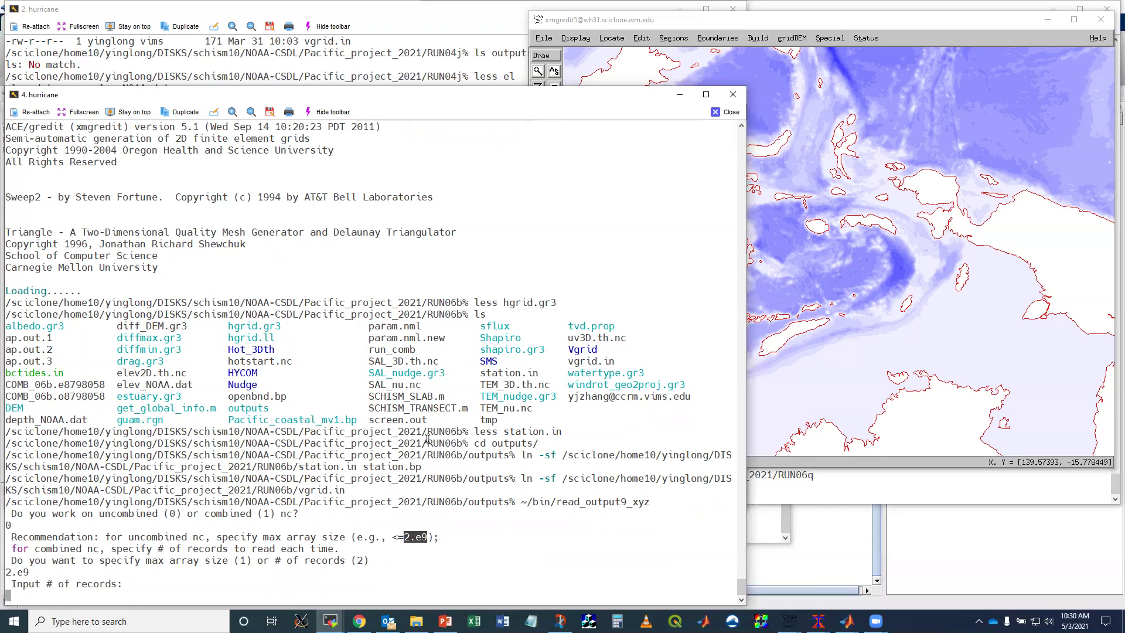
# Abort and rerun read_output9_xyz, answering 0 (uncombined), 1, and max array size 2.e9.
pyautogui.hotkey('ctrl', 'c')
pyautogui.press('Up')
pyautogui.press('Return')
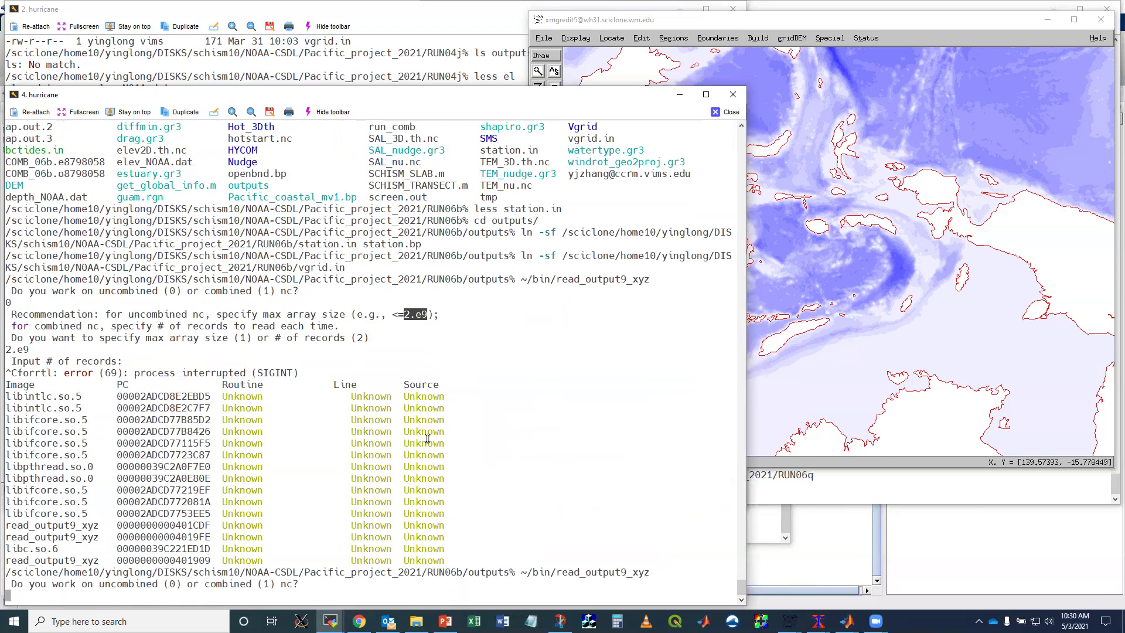
pyautogui.write('0')
pyautogui.press('Return')
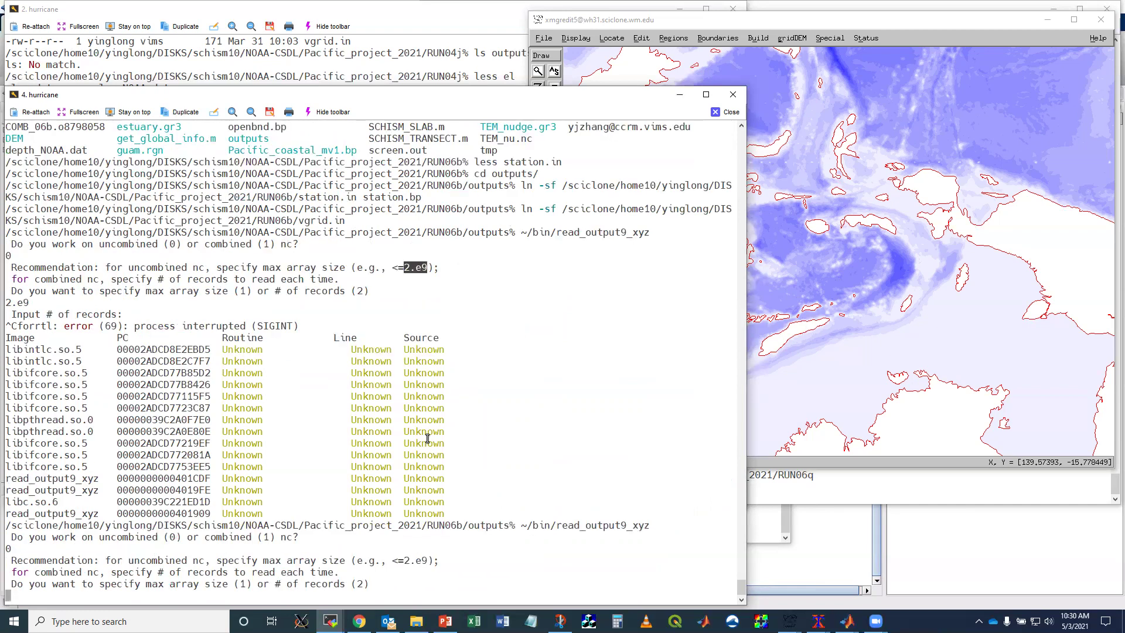
pyautogui.write('1')
pyautogui.press('Return')
pyautogui.write('2.e9')
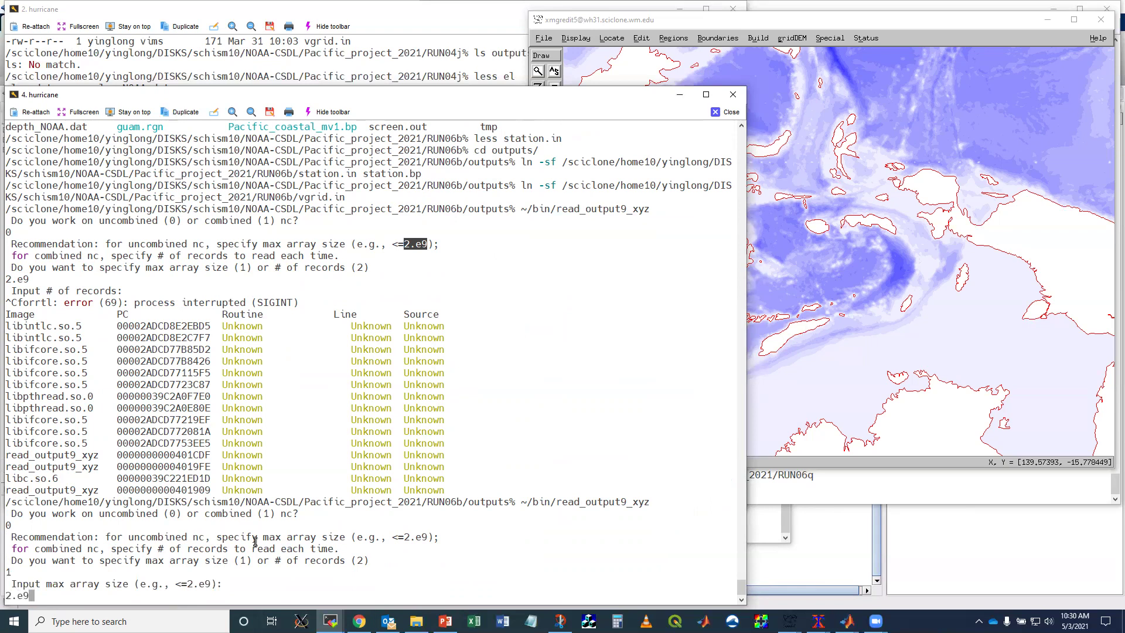
pyautogui.press('Return')
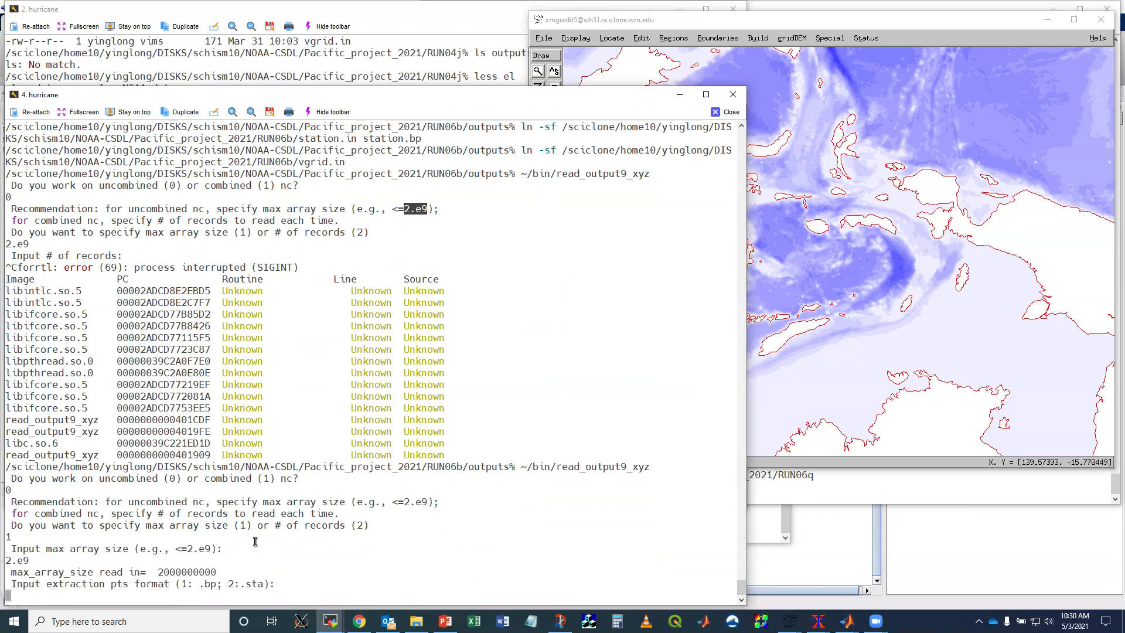
# Choose .bp extraction point format (1) and nearest-neighbour interpolation (2).
pyautogui.write('1')
pyautogui.press('Return')
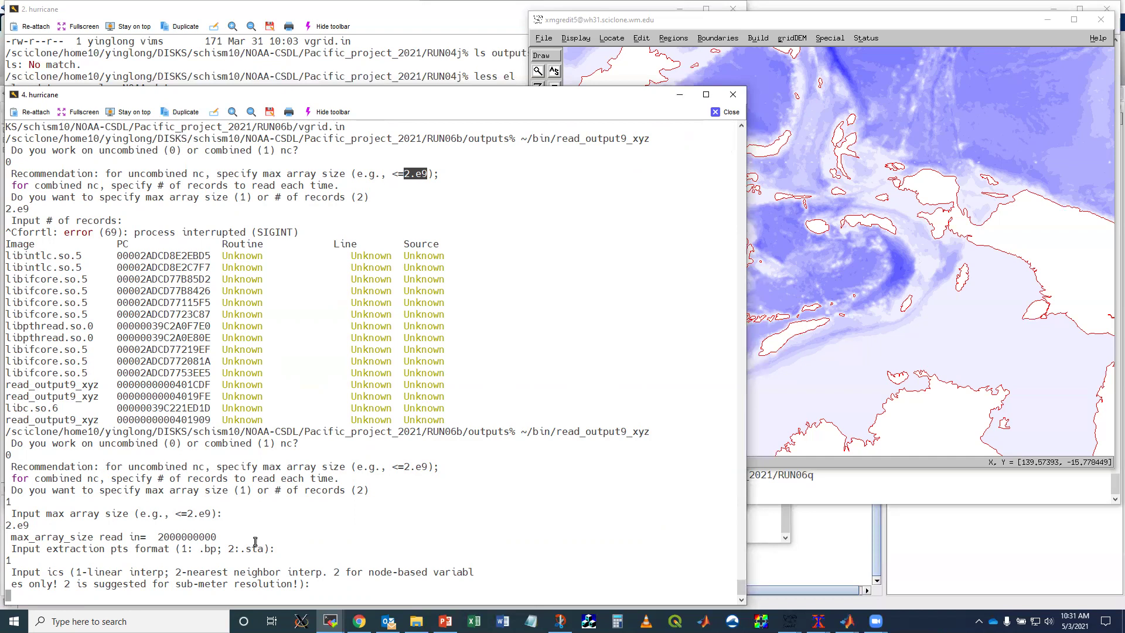
pyautogui.write('2')
pyautogui.press('Return')
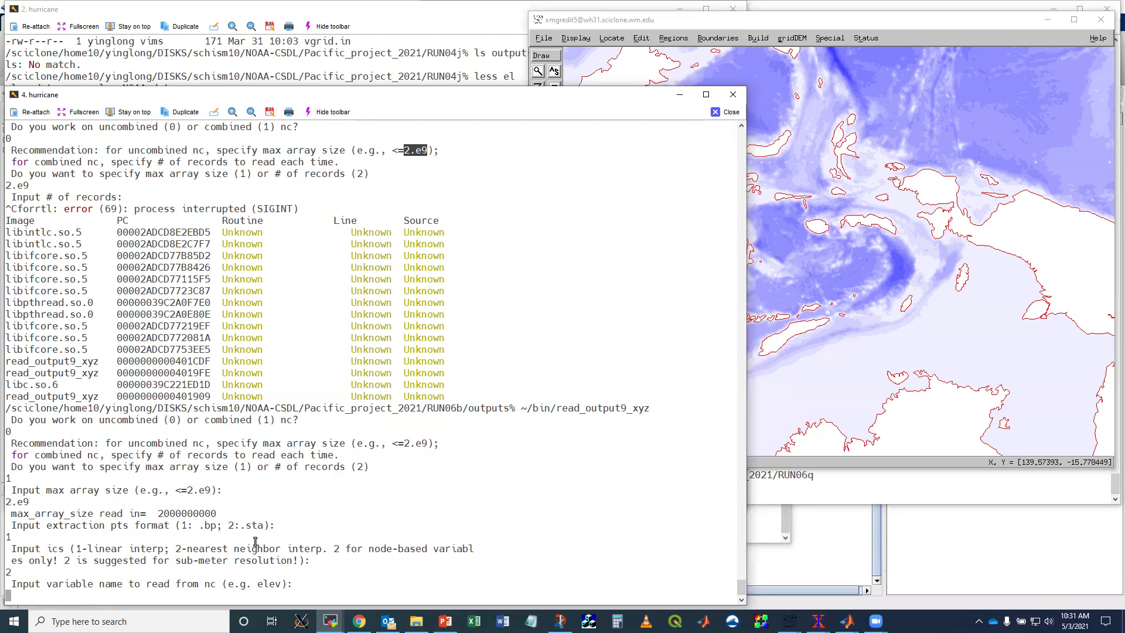
# Request variable elev as node-based (1) from files 1 to 40, with fixed-level z-coordinates (0).
pyautogui.write('elev')
pyautogui.press('Return')
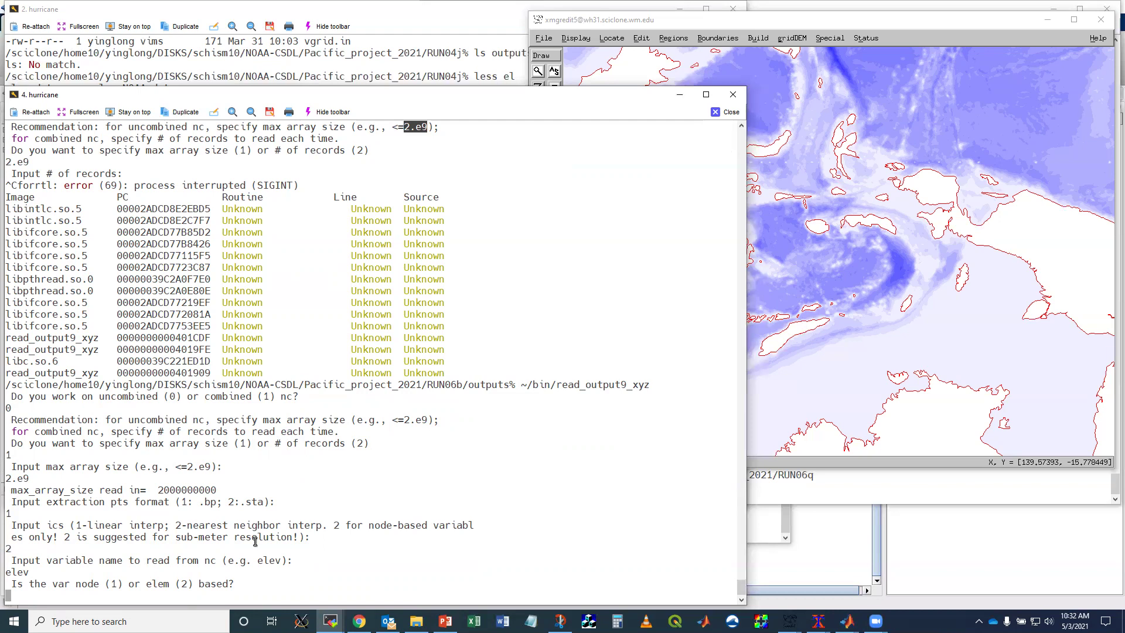
pyautogui.write('1')
pyautogui.press('Return')
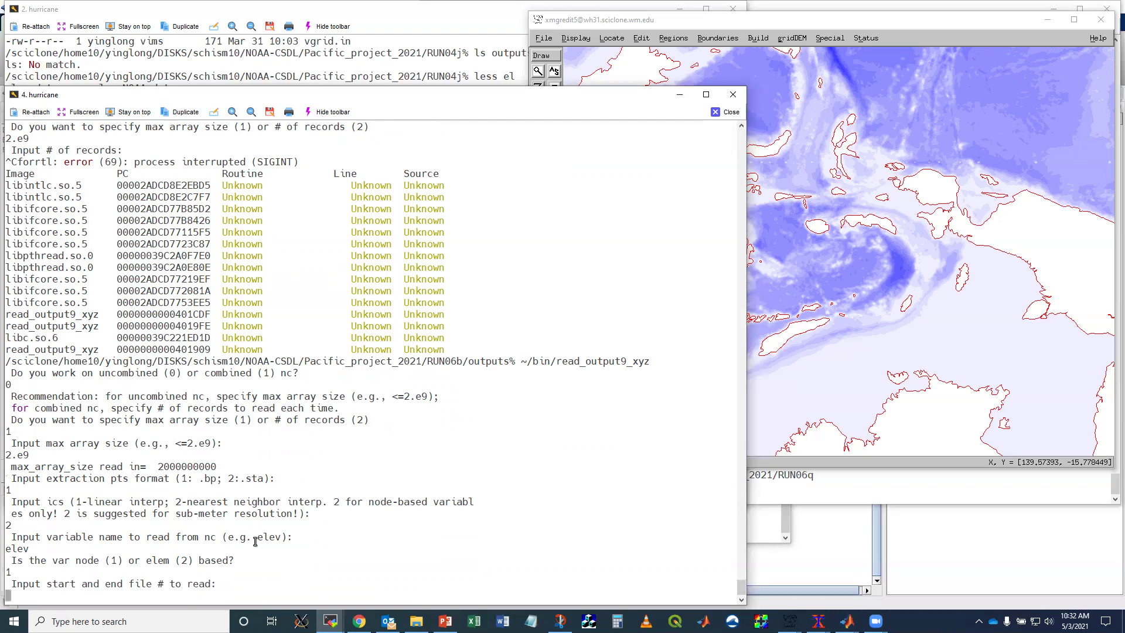
pyautogui.write('1 40')
pyautogui.press('Return')
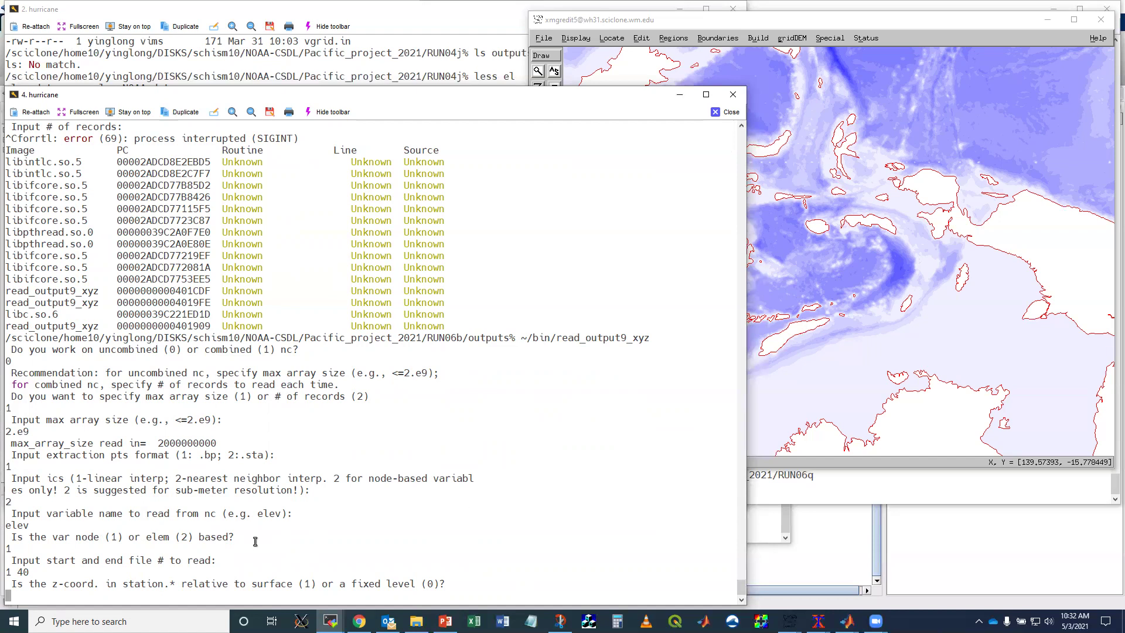
pyautogui.write('0')
pyautogui.press('Return')
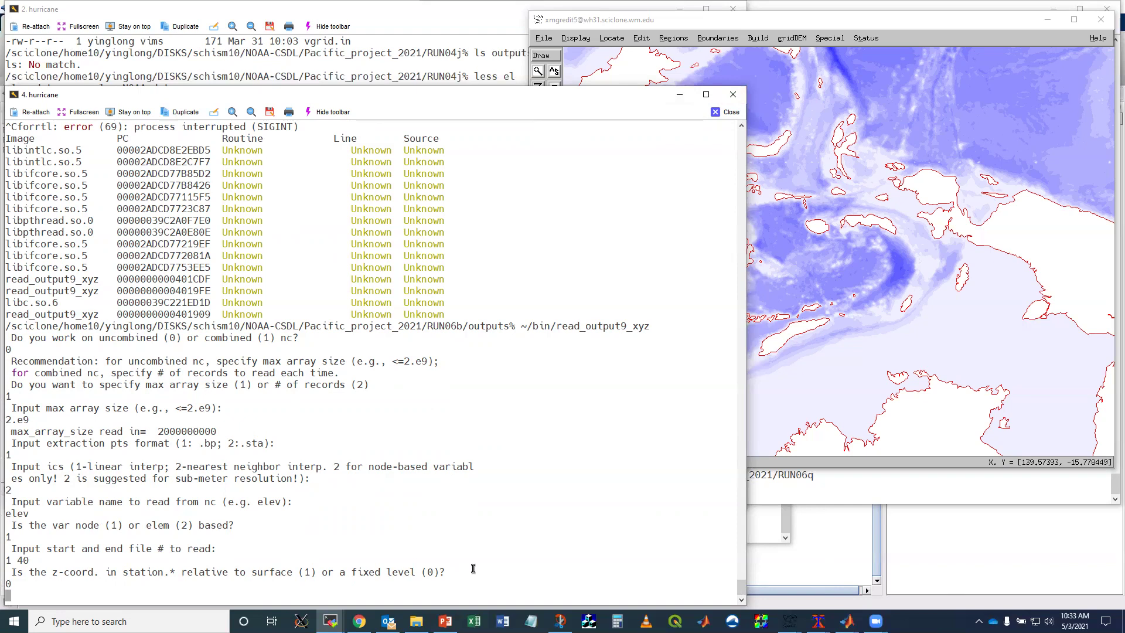
# Suspend the running extraction job and resume it in the background with bg.
pyautogui.moveTo(847, 620)
pyautogui.doubleClick(340, 326)
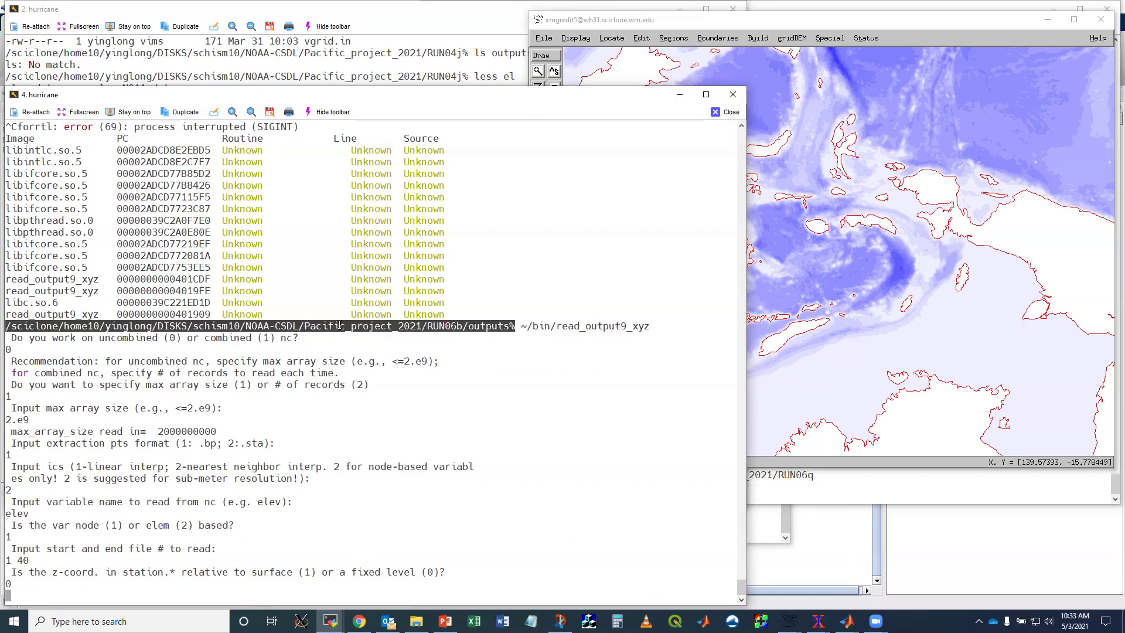
pyautogui.click(390, 461)
pyautogui.hotkey('ctrl', 'z')
pyautogui.write('bg')
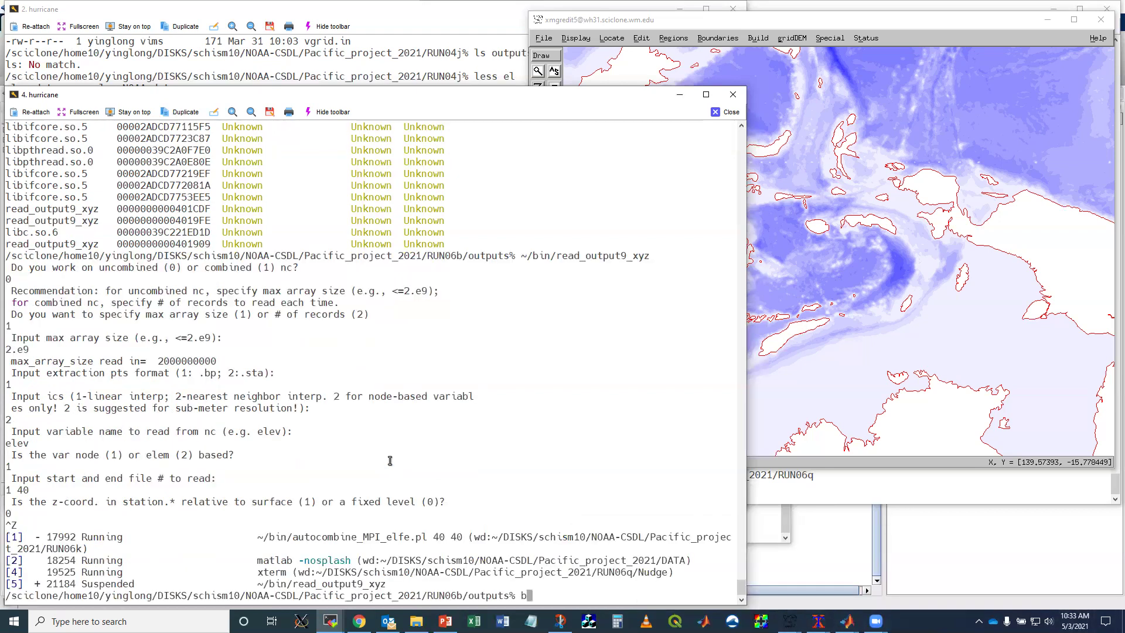
pyautogui.press('Return')
# Move up to RUN06b, list its *.m MATLAB scripts, and start a vi command for SCHISM_SLAB.m.
pyautogui.write('cd ..')
pyautogui.press('Return')
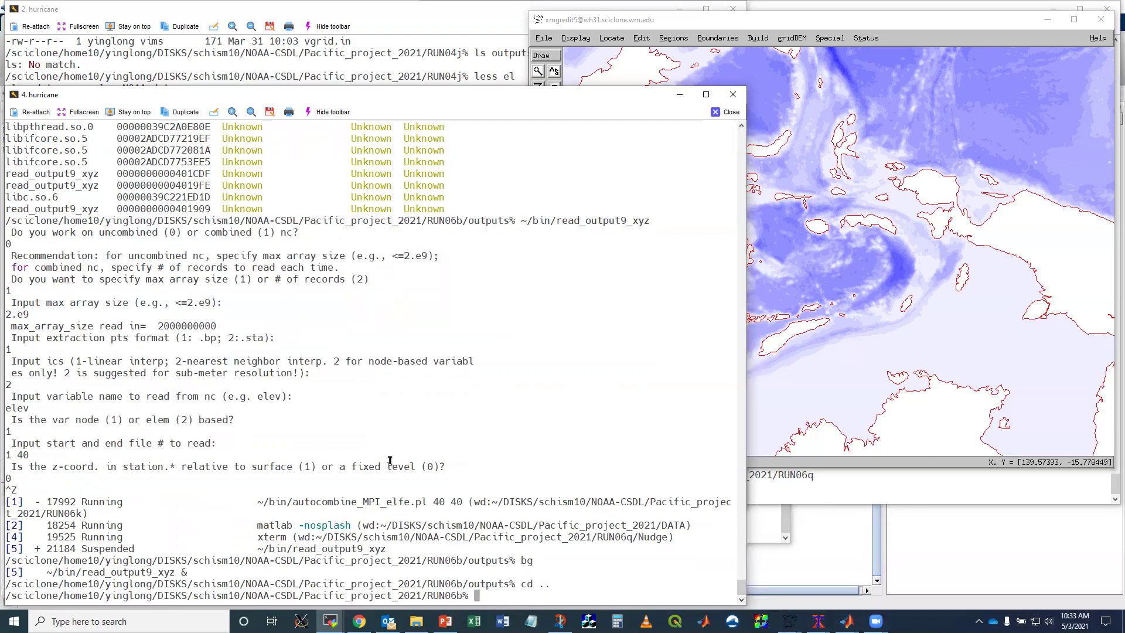
pyautogui.write('ls *.m')
pyautogui.press('Return')
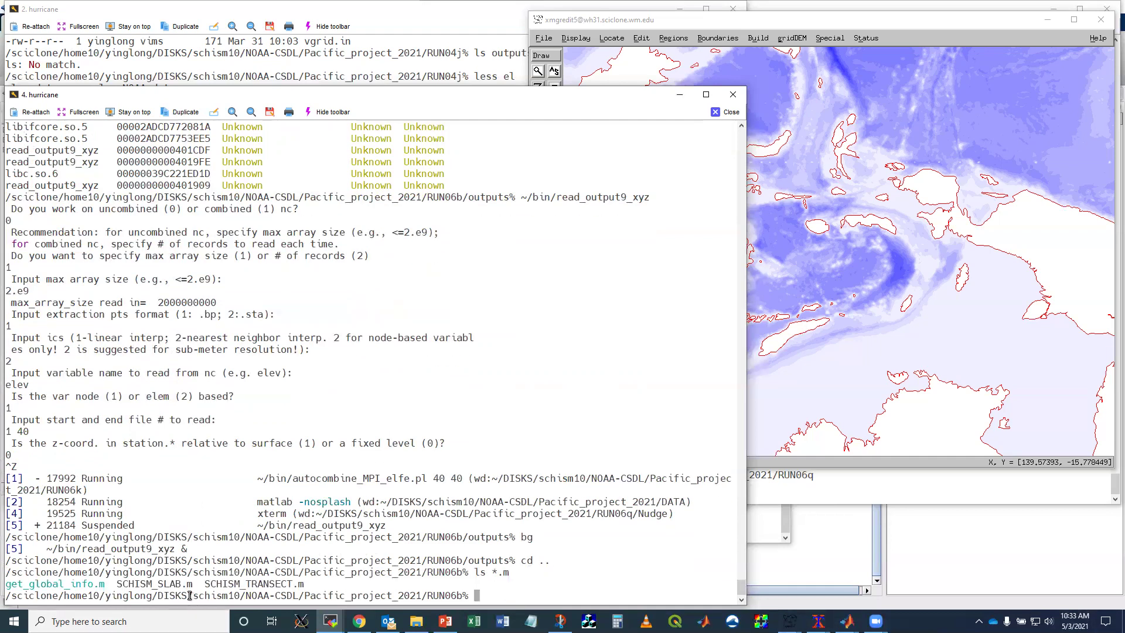
pyautogui.doubleClick(132, 583)
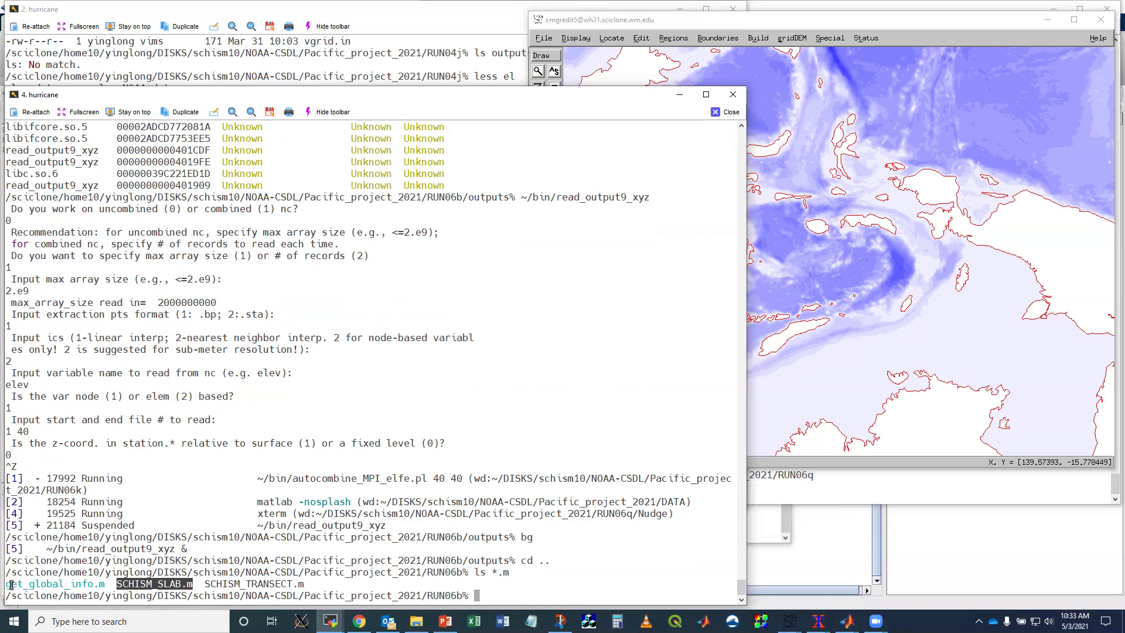
pyautogui.moveTo(8, 584); pyautogui.dragTo(105, 584)
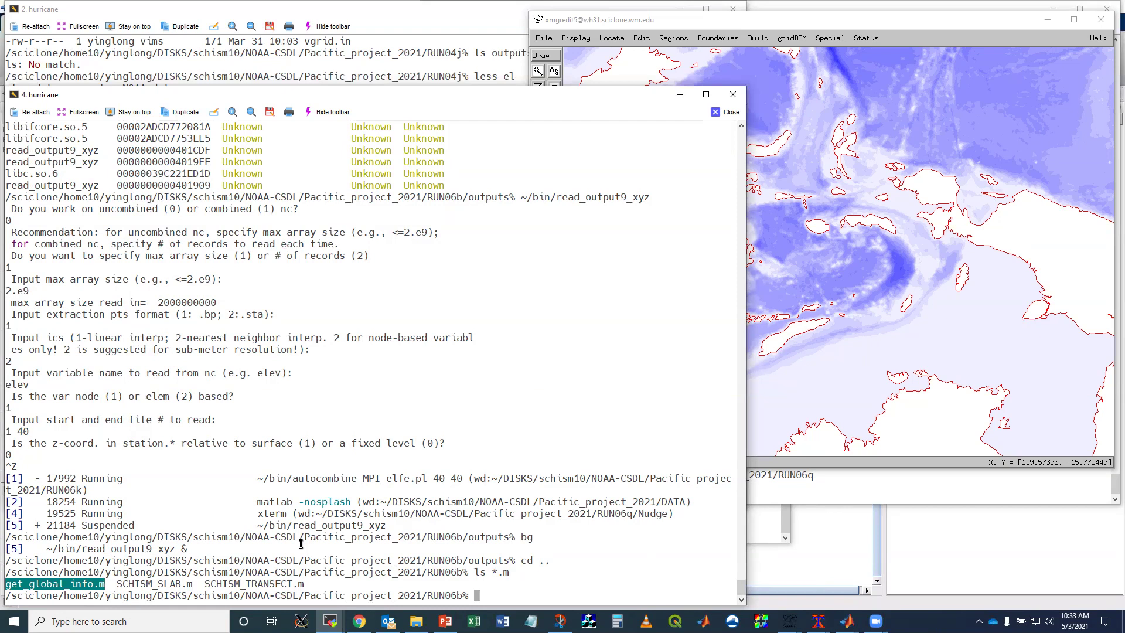
pyautogui.write('vi')
pyautogui.doubleClick(155, 584)
# Open SCHISM_SLAB.m in vi and move to its caxis colour-range line.
pyautogui.middleClick(155, 584)
pyautogui.press('Return')
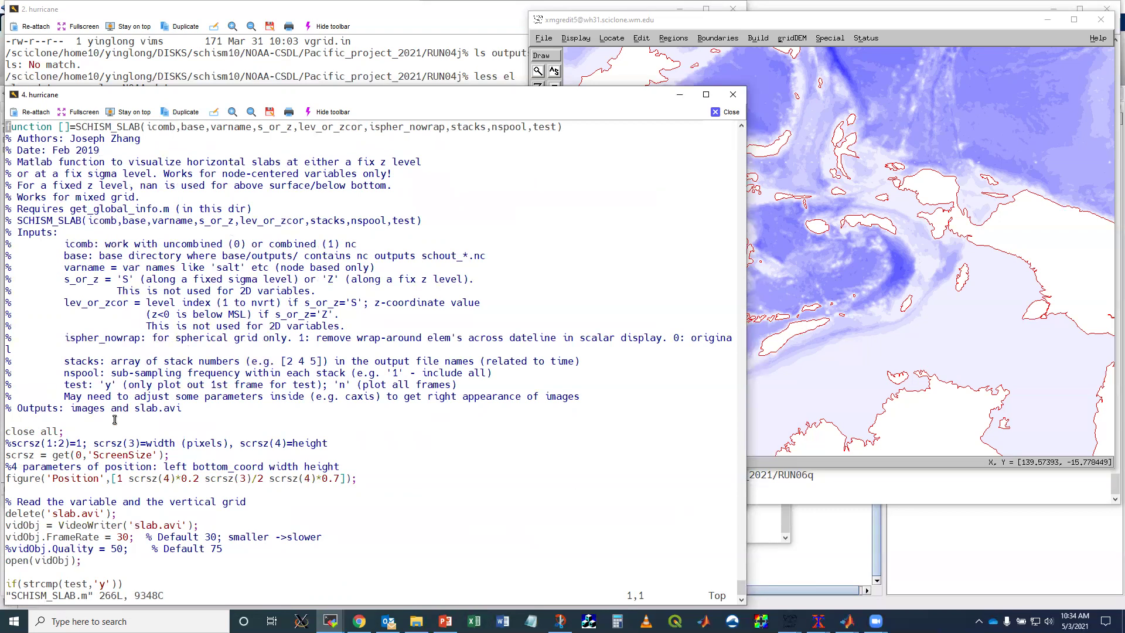
pyautogui.hotkey('shift', 'g')
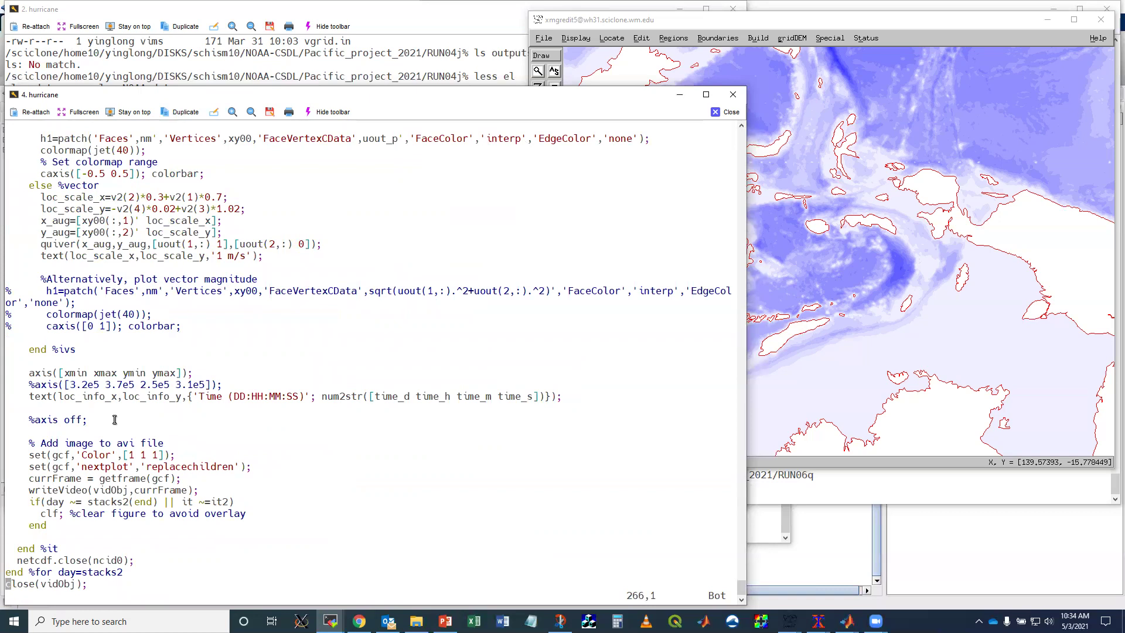
pyautogui.press('Up')
pyautogui.press('Up')
pyautogui.press('Up')
pyautogui.press('Up')
pyautogui.press('Up')
pyautogui.press('Up')
pyautogui.press('Up')
pyautogui.press('Up')
pyautogui.press('Up')
pyautogui.press('Up')
pyautogui.press('Up')
pyautogui.press('Up')
pyautogui.press('Up')
pyautogui.press('Up')
pyautogui.press('Up')
pyautogui.press('Up')
pyautogui.press('Up')
pyautogui.press('Up')
pyautogui.press('Up')
pyautogui.press('Up')
pyautogui.press('Up')
pyautogui.press('Up')
pyautogui.press('Up')
pyautogui.press('Up')
pyautogui.press('Up')
pyautogui.press('Up')
pyautogui.press('Up')
pyautogui.press('Up')
pyautogui.press('Up')
pyautogui.press('Up')
pyautogui.press('Up')
pyautogui.press('Up')
pyautogui.press('Up')
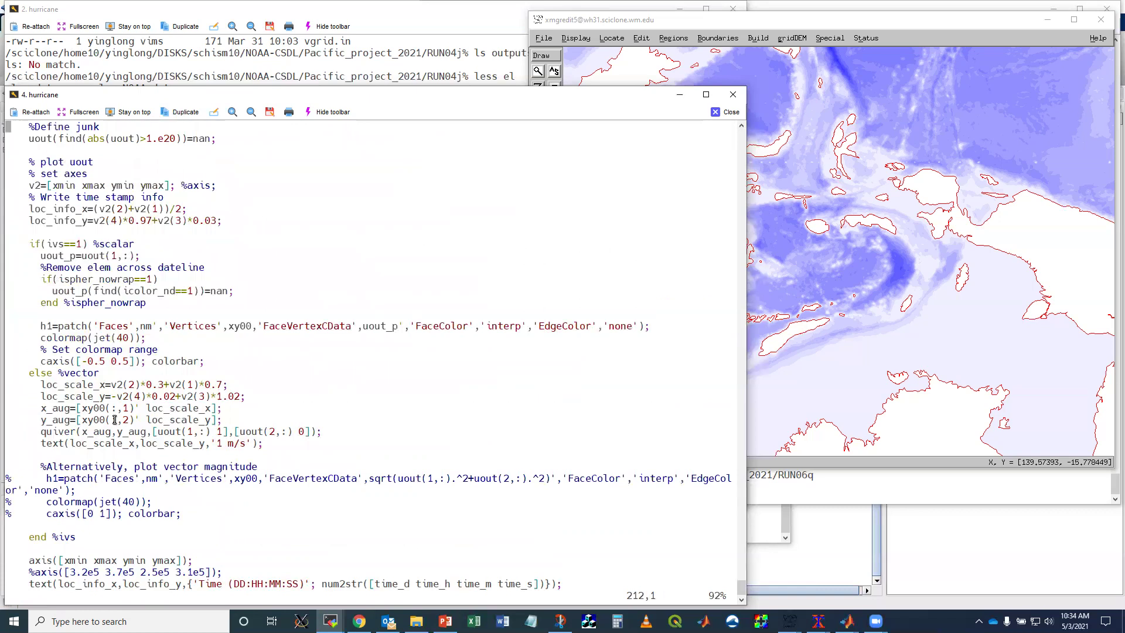
pyautogui.press('Down')
pyautogui.press('Down')
pyautogui.press('Down')
pyautogui.press('Down')
pyautogui.press('Down')
pyautogui.press('Down')
pyautogui.press('Down')
pyautogui.press('Down')
pyautogui.press('Down')
pyautogui.press('Down')
pyautogui.press('Down')
pyautogui.press('Right')
pyautogui.press('Right')
pyautogui.press('Right')
pyautogui.press('Right')
pyautogui.press('Right')
pyautogui.press('Right')
pyautogui.press('Right')
pyautogui.press('Right')
pyautogui.press('Right')
pyautogui.press('Right')
pyautogui.press('Right')
pyautogui.press('Right')
pyautogui.press('Right')
pyautogui.press('Right')
pyautogui.press('Down')
pyautogui.press('Down')
pyautogui.press('Down')
pyautogui.press('Down')
pyautogui.press('Down')
pyautogui.press('Down')
pyautogui.press('Down')
pyautogui.press('Down')
pyautogui.press('Down')
# Change the caxis range from [-0.5 0.5] to [10 30].
pyautogui.press('x')
pyautogui.press('x')
pyautogui.press('x')
pyautogui.press('x')
pyautogui.press('Left')
pyautogui.write('is([10')
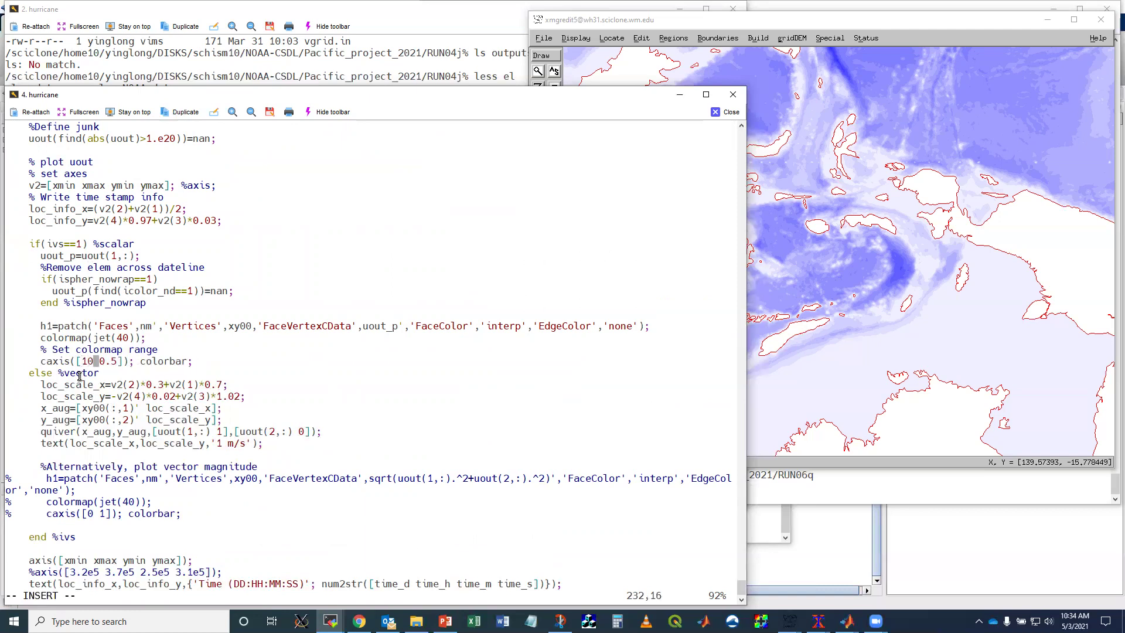
pyautogui.press('Delete')
pyautogui.press('Right')
pyautogui.press('Right')
pyautogui.press('Right')
pyautogui.press('BackSpace')
pyautogui.press('BackSpace')
pyautogui.press('BackSpace')
pyautogui.write('30')
pyautogui.press('Escape')
# Save SCHISM_SLAB.m with :w and quit vi with :q.
pyautogui.write(':w')
pyautogui.press('Return')
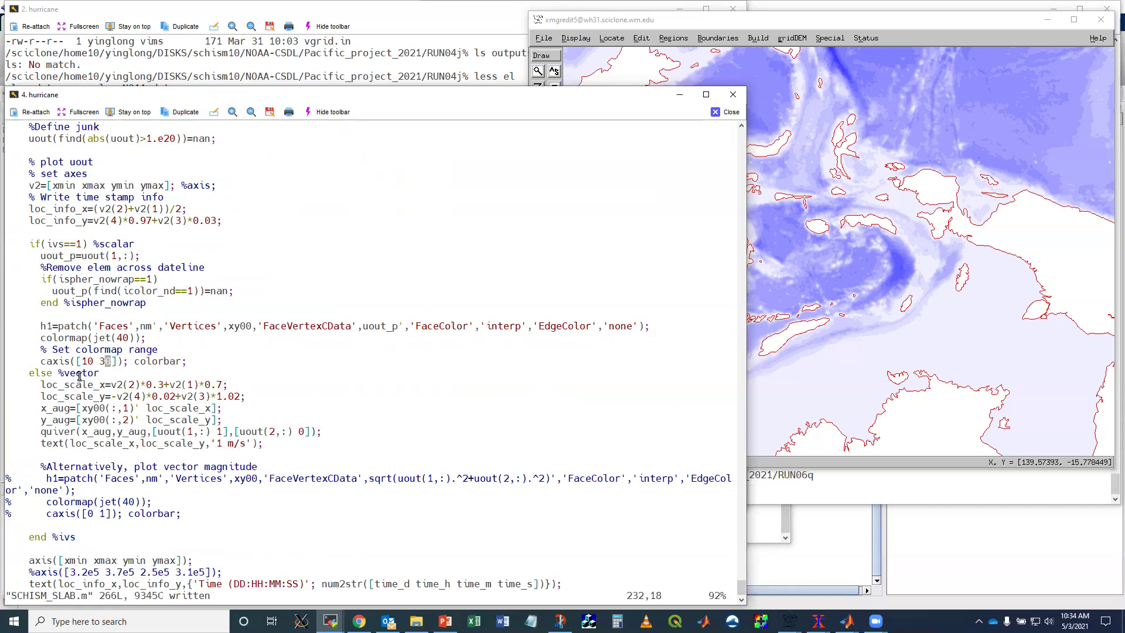
pyautogui.write(':q')
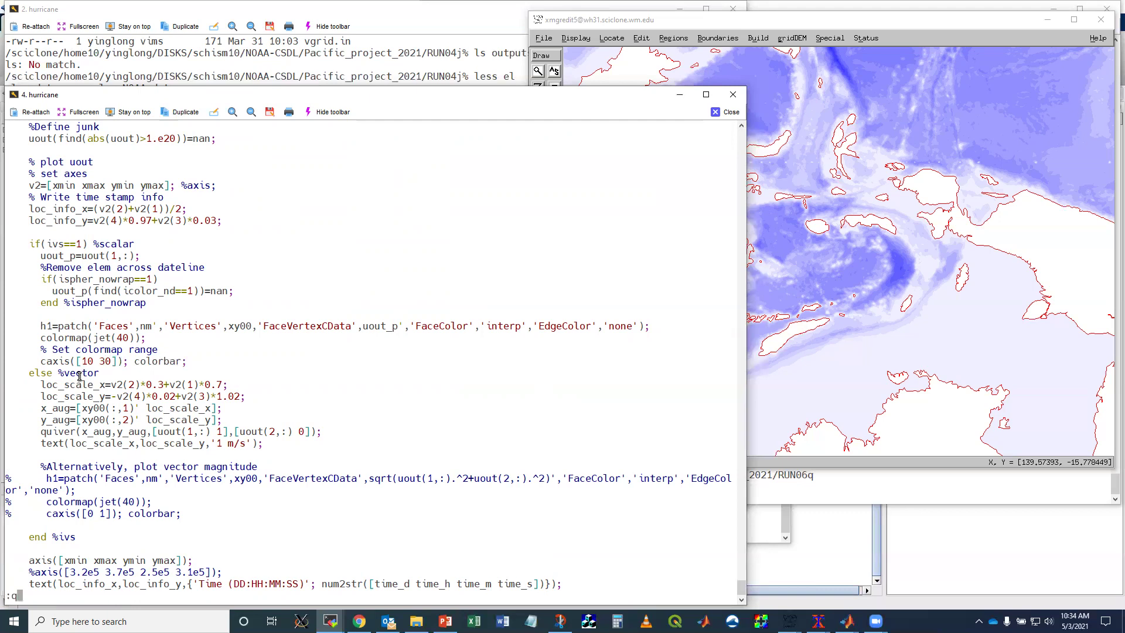
pyautogui.press('Return')
# Change MATLAB's working folder to the copied RUN06b path.
pyautogui.tripleClick(282, 594)
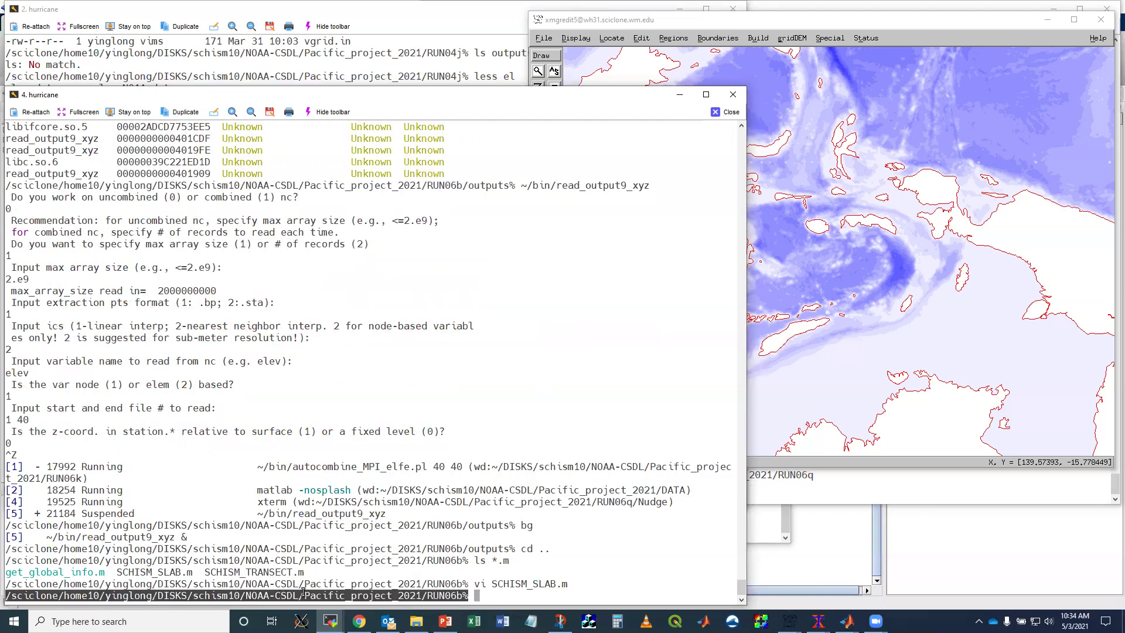
pyautogui.moveTo(847, 621)
pyautogui.click(641, 539)
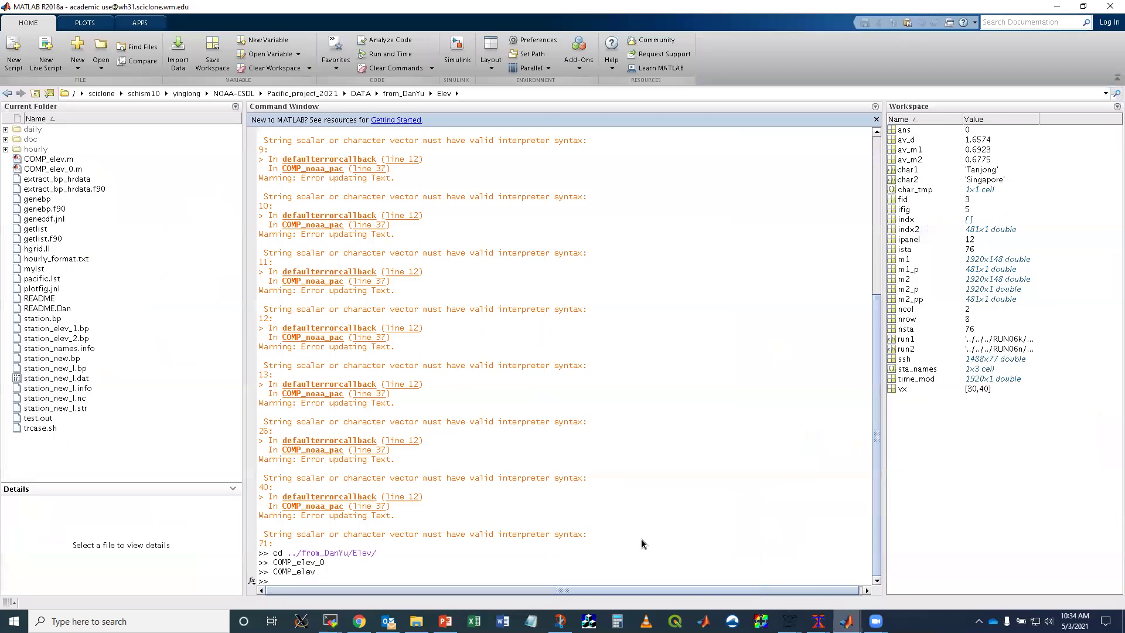
pyautogui.write('cd')
pyautogui.rightClick(497, 543)
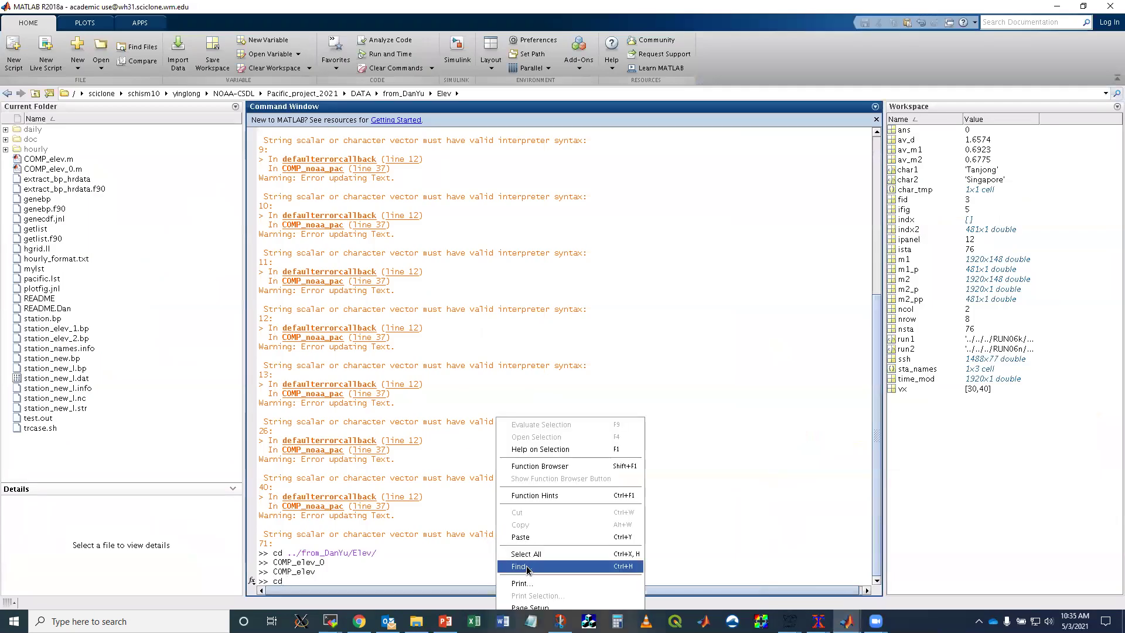
pyautogui.click(520, 537)
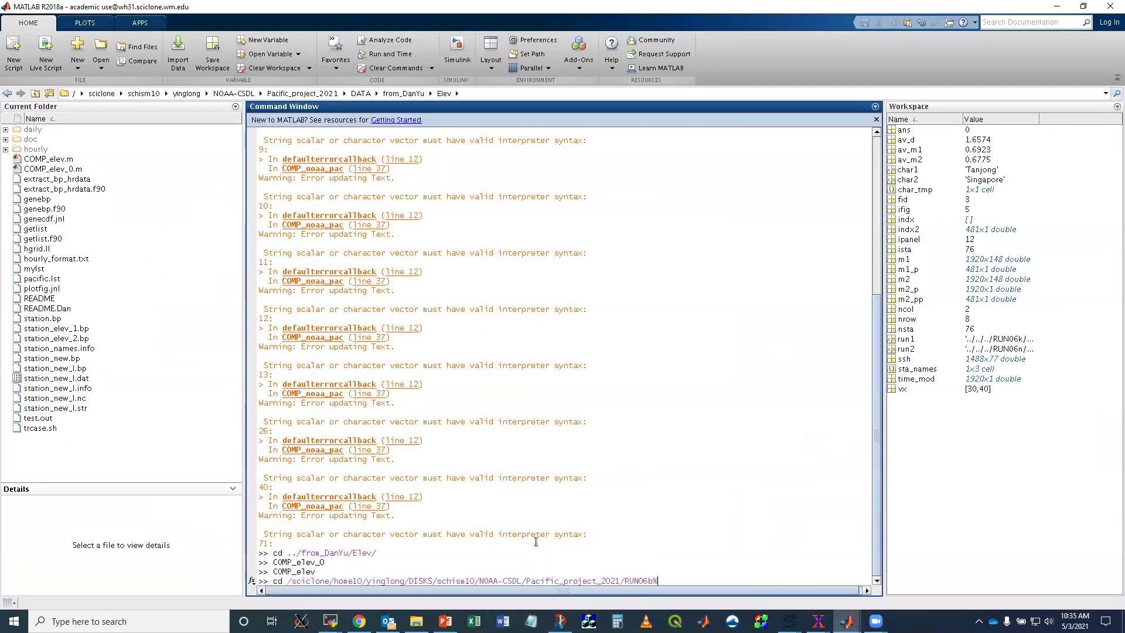
pyautogui.press('BackSpace')
pyautogui.press('Return')
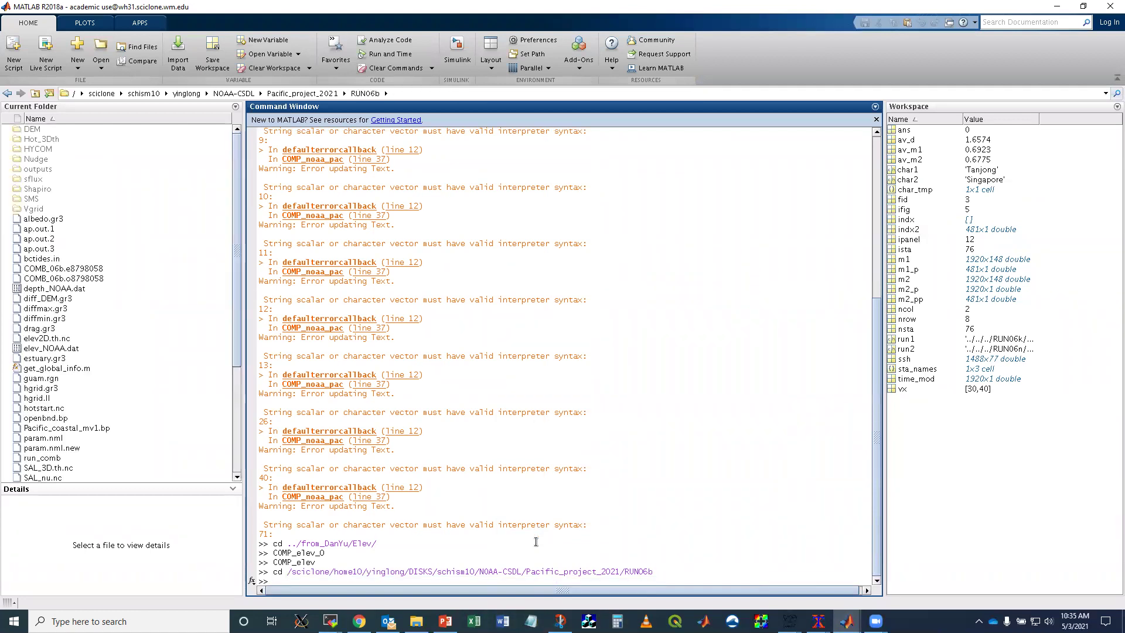
# Show the SCHISM_SLAB help text and begin typing a SCHISM_SLAB( call.
pyautogui.write('help S')
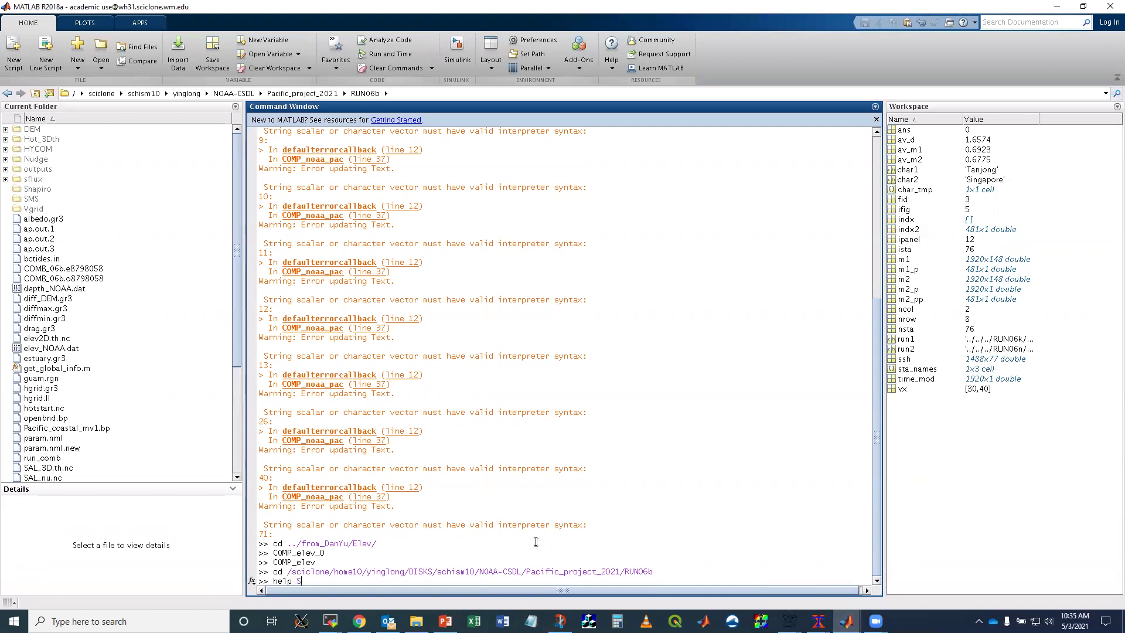
pyautogui.write('CHISM_SLAB')
pyautogui.press('Return')
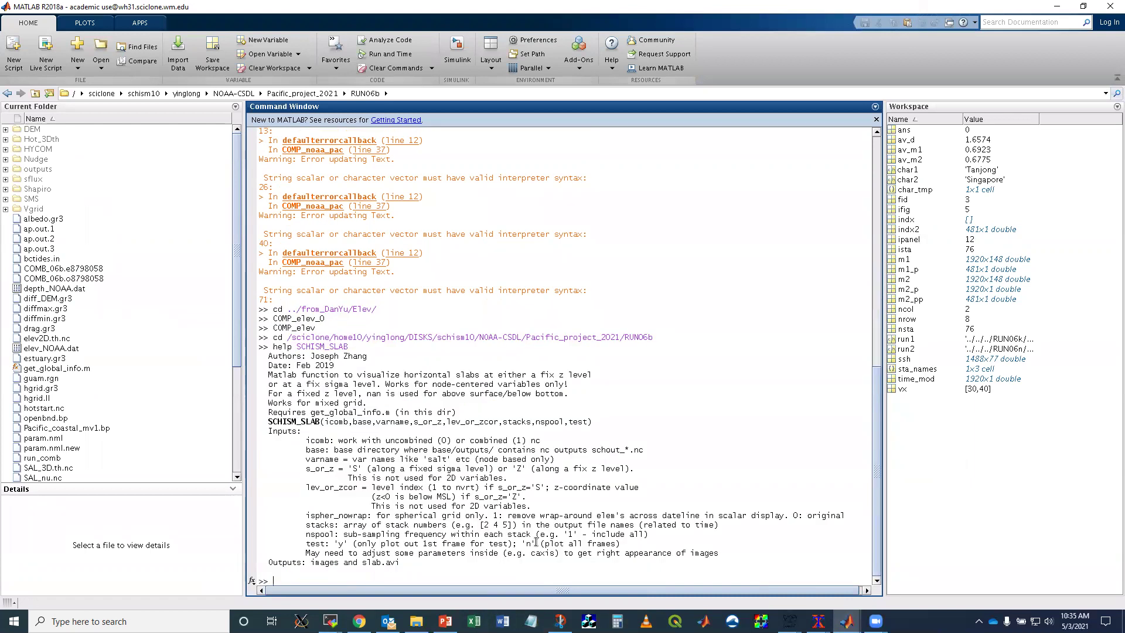
pyautogui.write('SCHISM')
pyautogui.press('Tab')
pyautogui.write('SLAB')
pyautogui.write("('")
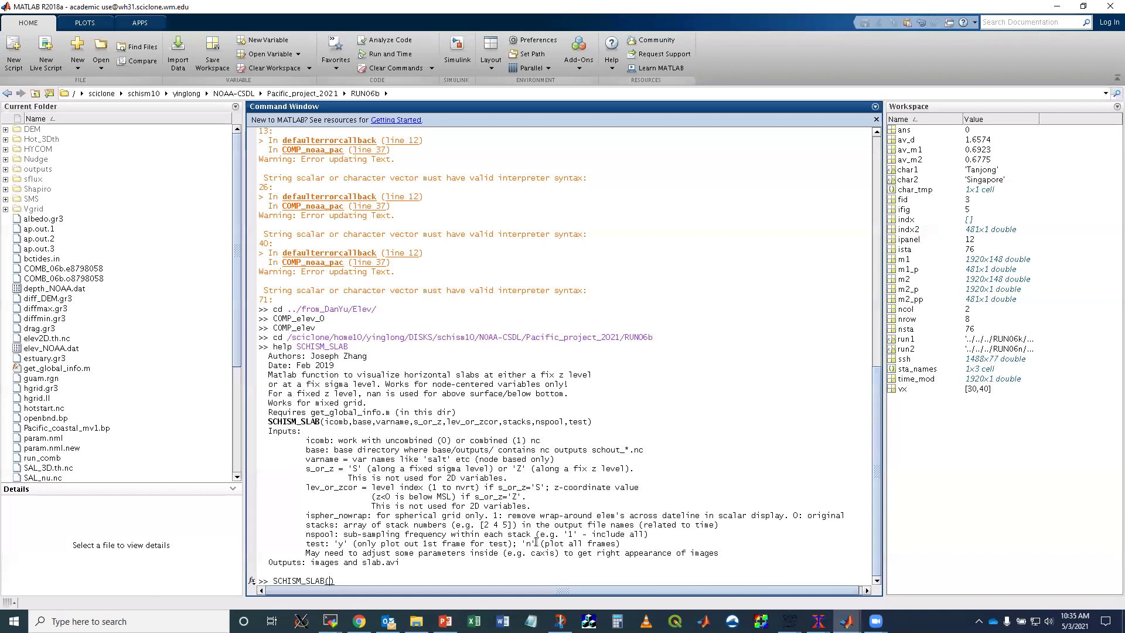
pyautogui.press('Delete')
pyautogui.press('BackSpace')
# Enter 0,'.' as the first SCHISM_SLAB arguments for uncombined output in the current folder.
pyautogui.write("0,'.'")
pyautogui.write(",'salt','S'")
# Add a comma to the pending SCHISM_SLAB call and switch to the 4. hurricane terminal.
pyautogui.write(',')
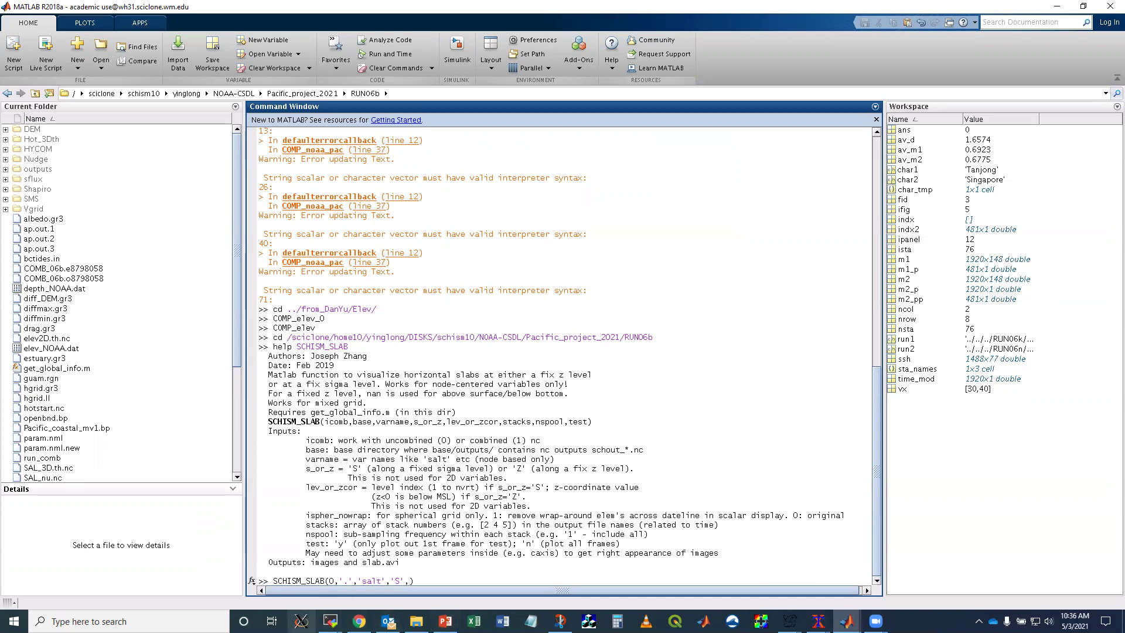
pyautogui.click(330, 621)
pyautogui.click(497, 598)
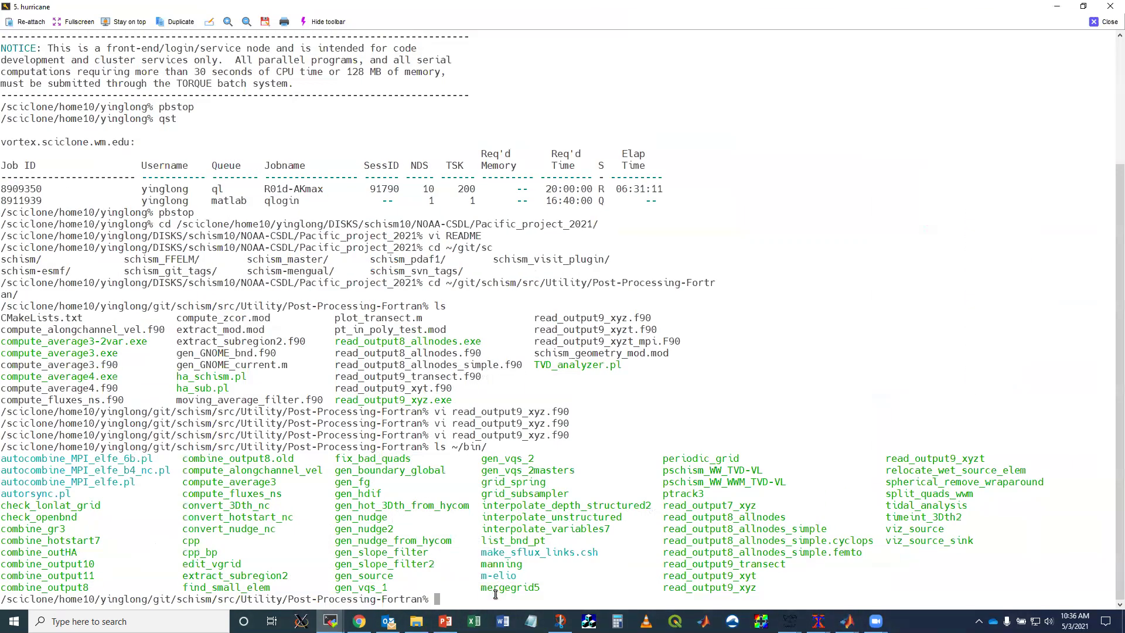
pyautogui.click(330, 621)
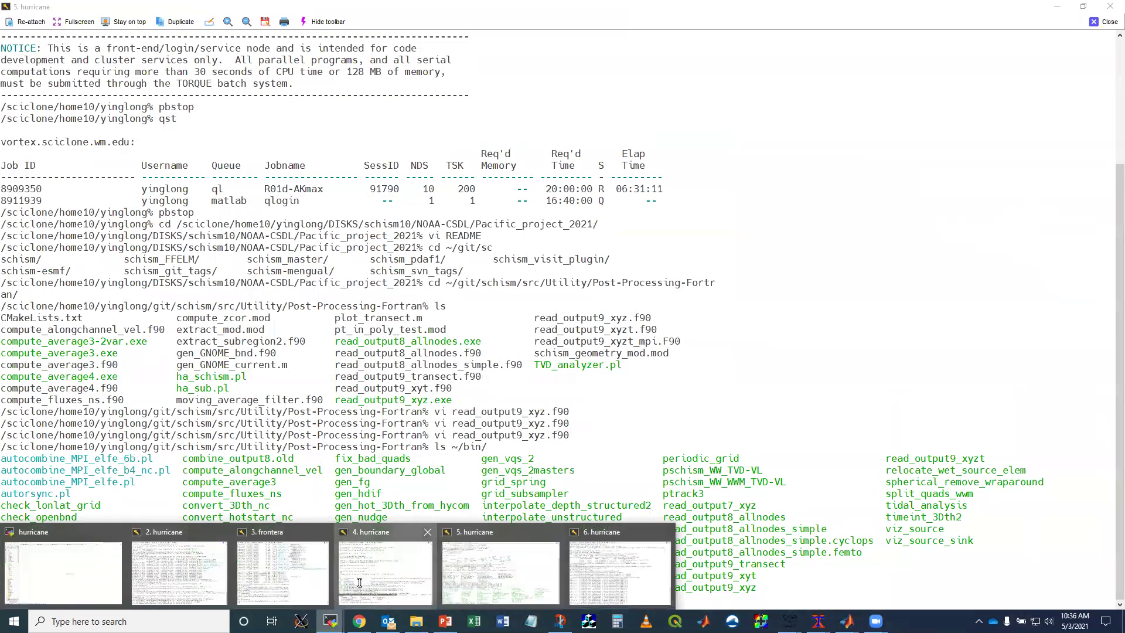
pyautogui.click(360, 529)
# Page through vgrid.in with less to confirm its 45 levels, then return to MATLAB.
pyautogui.press('Return')
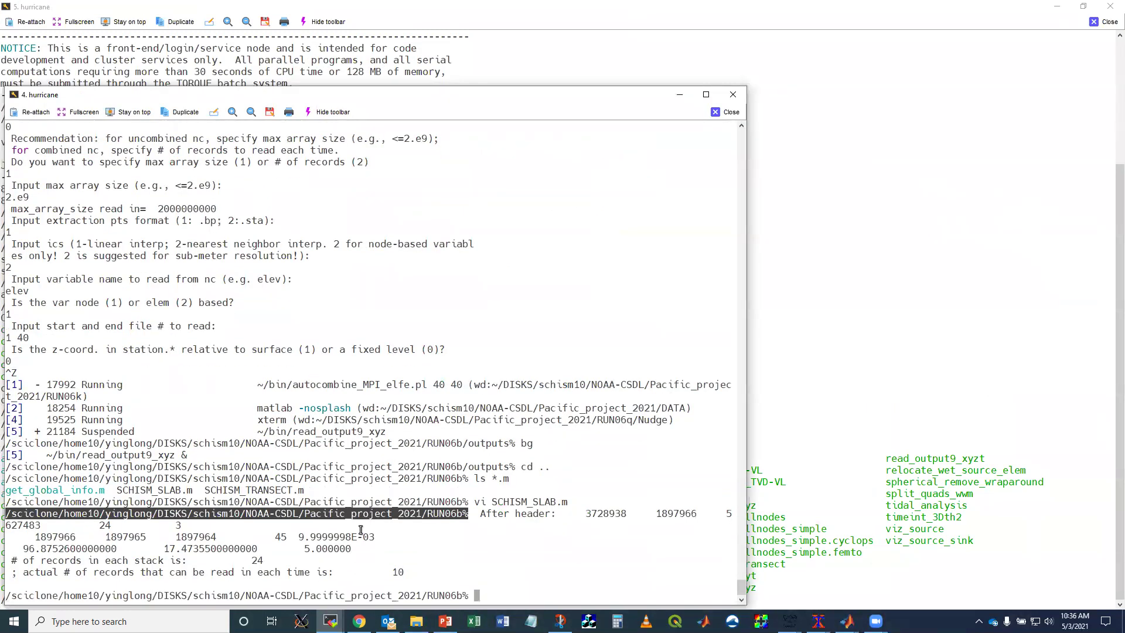
pyautogui.write('less vgrid.in')
pyautogui.press('Return')
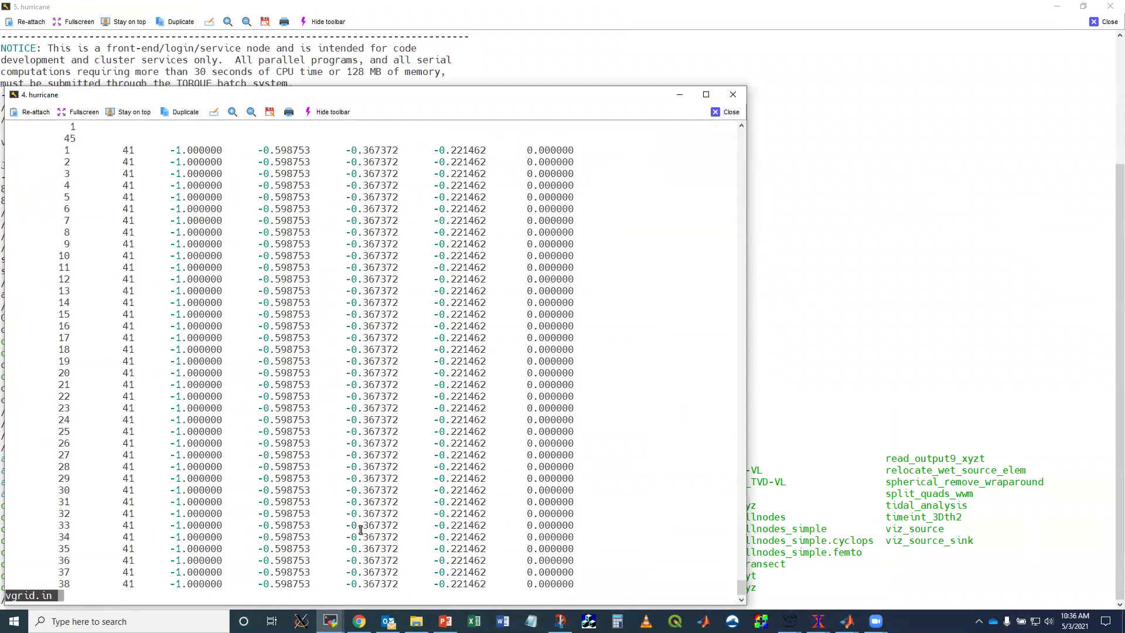
pyautogui.press('q')
pyautogui.click(846, 621)
pyautogui.click(636, 566)
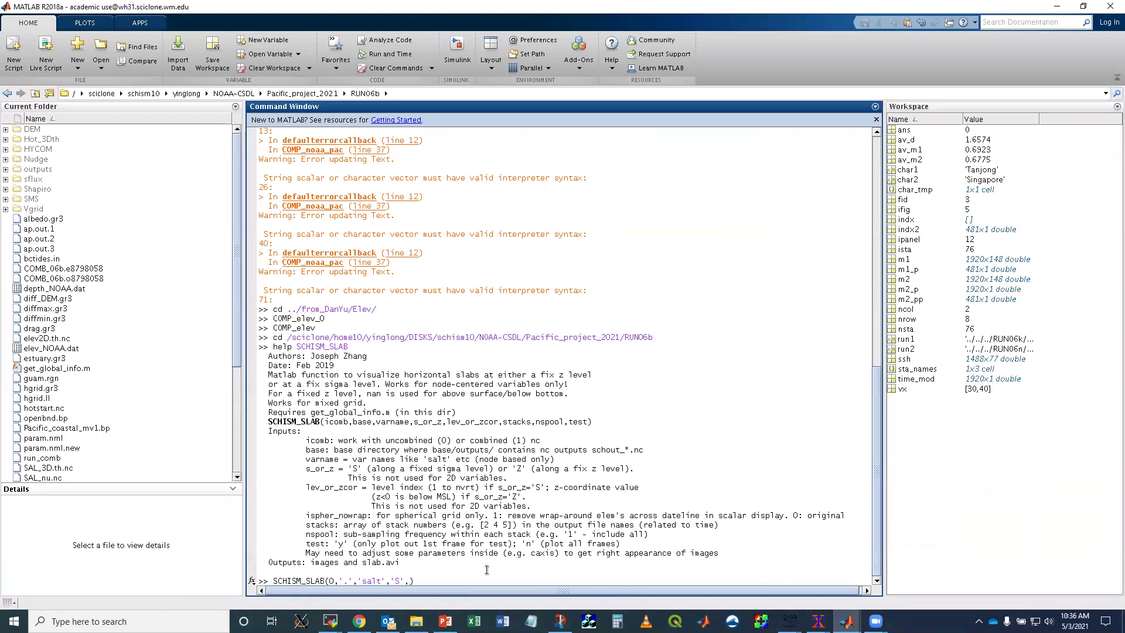
# Complete and run SCHISM_SLAB(0,'.','salt','S',45,0,40,1,'y').
pyautogui.write('45,')
pyautogui.write('0,')
pyautogui.write('40,')
pyautogui.doubleClick(319, 534)
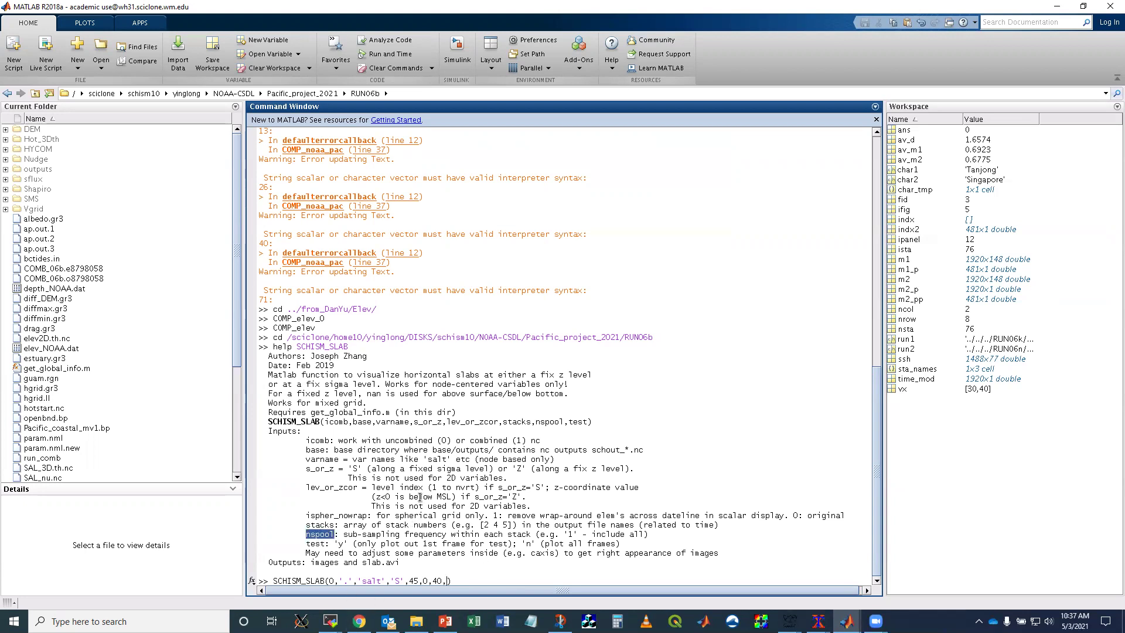
pyautogui.write("1,'y'")
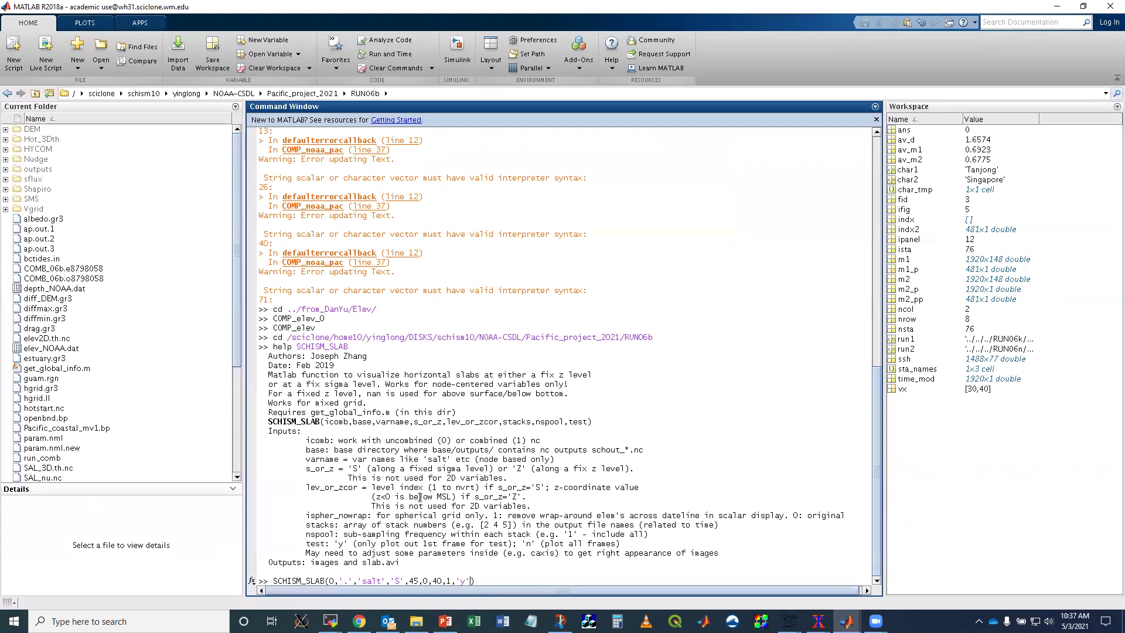
pyautogui.press('Return')
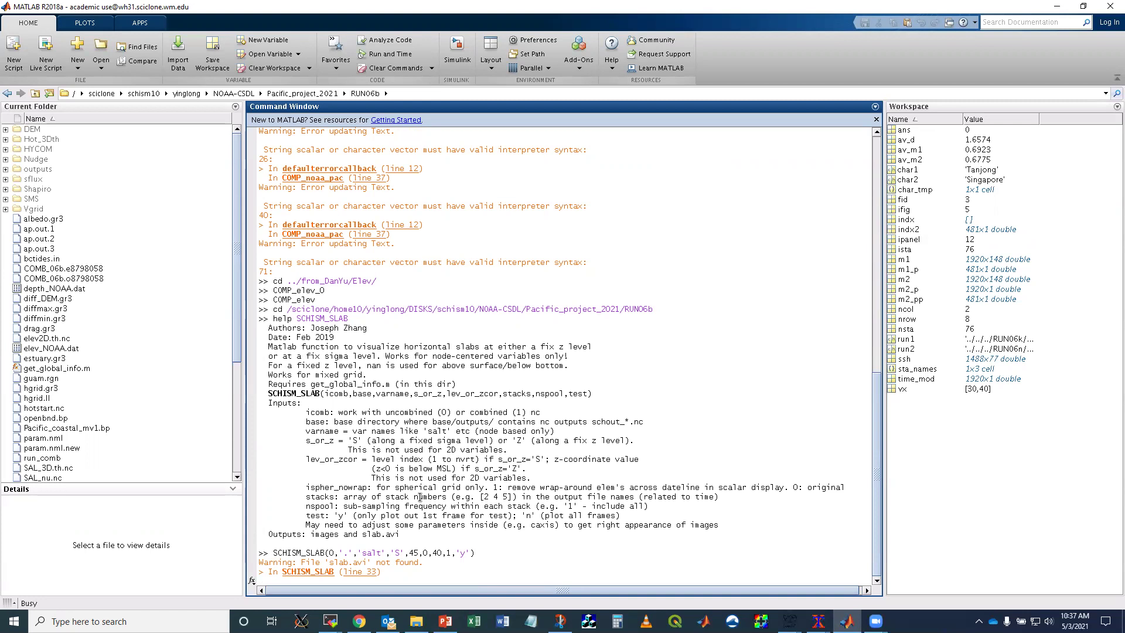
# Check the running processes with psu in the 4. hurricane terminal.
pyautogui.click(330, 621)
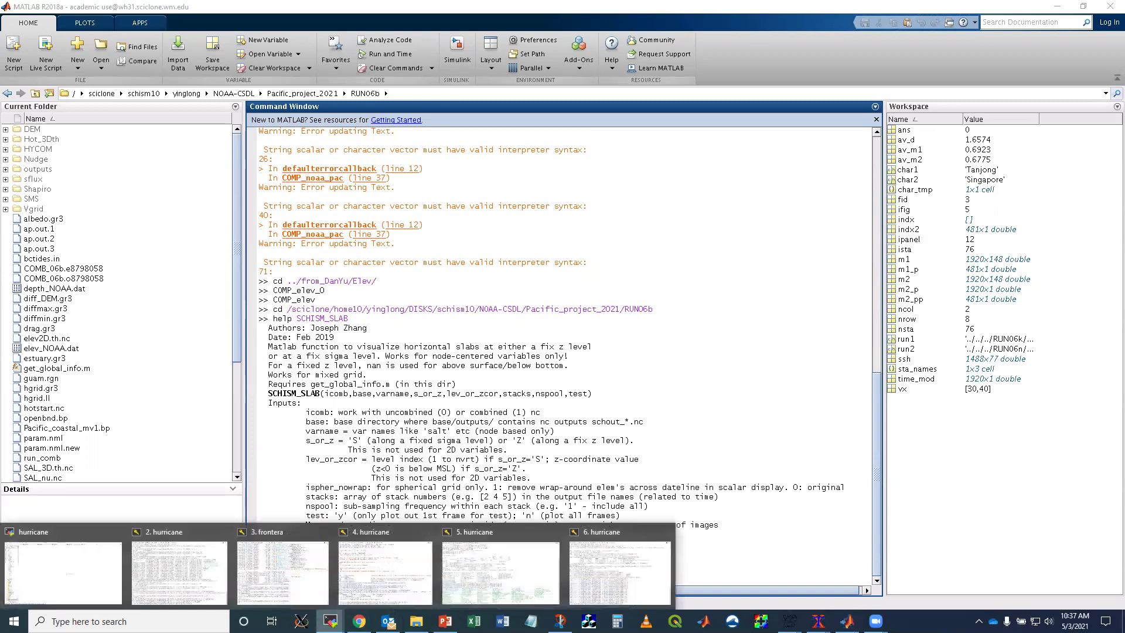
pyautogui.click(382, 585)
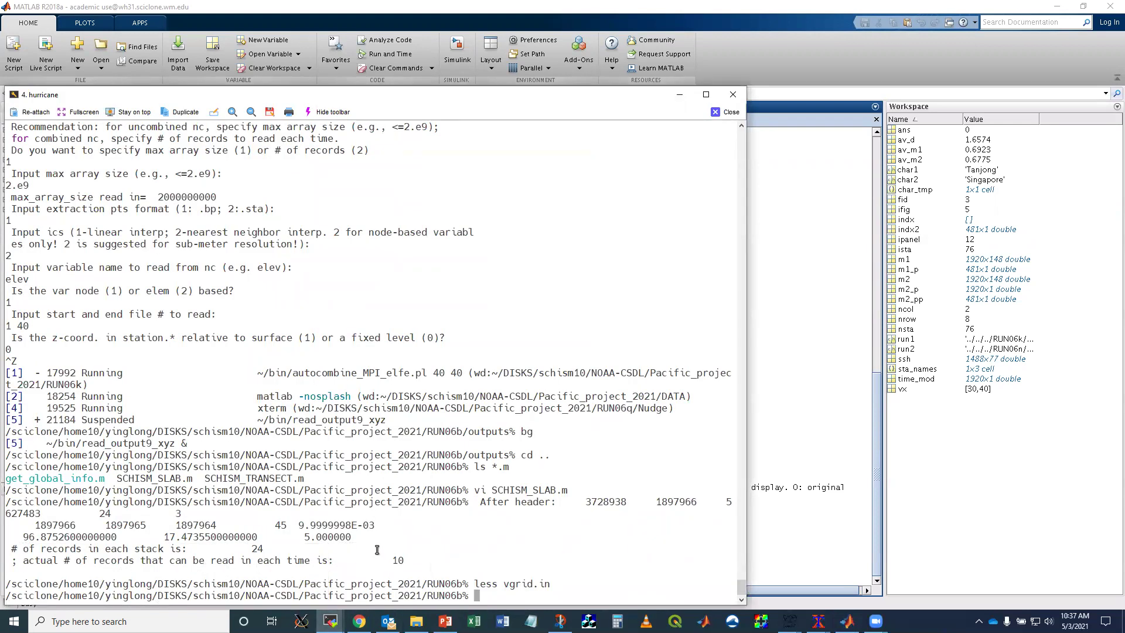
pyautogui.write('psu')
pyautogui.press('Return')
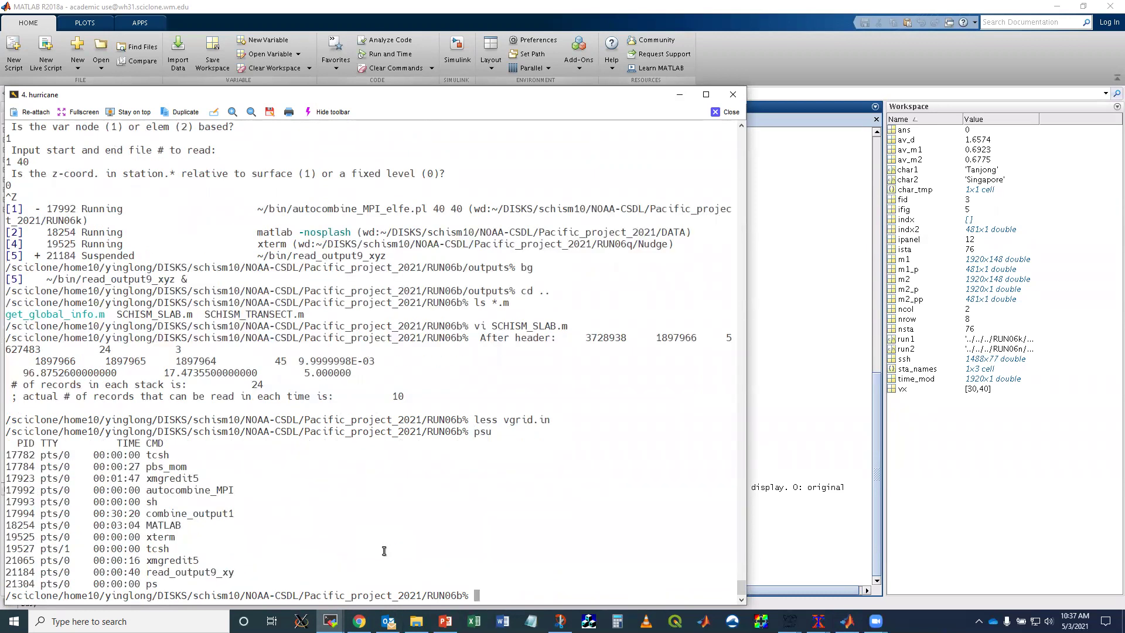
pyautogui.click(778, 561)
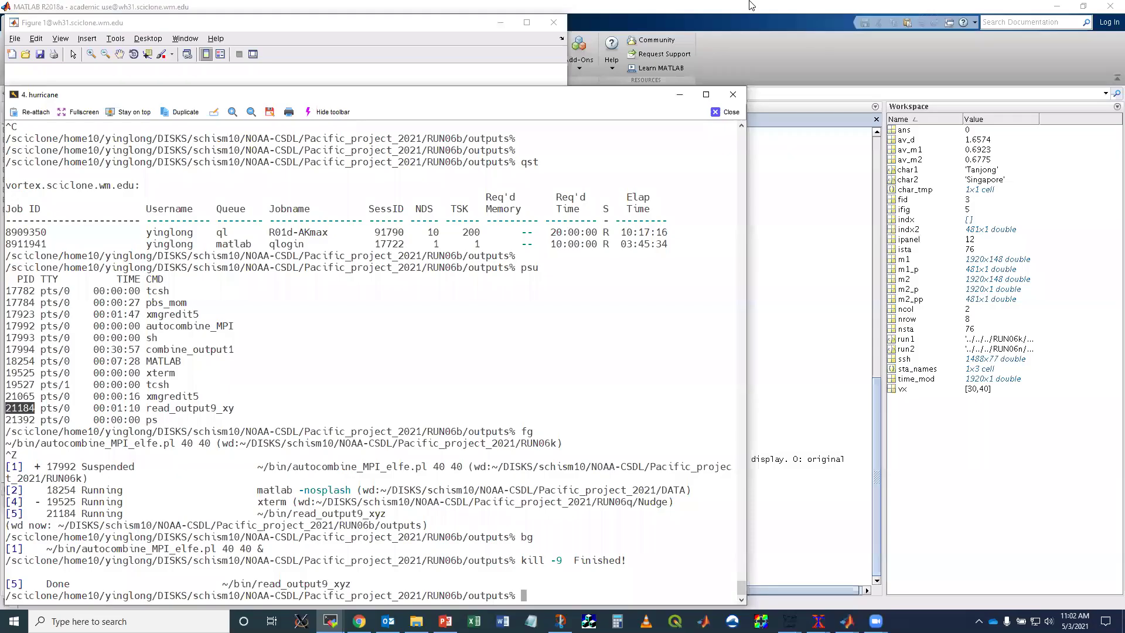
# List the fort output files with ll fo* and page through fort.18.
pyautogui.click(451, 451)
pyautogui.write('ll fo*')
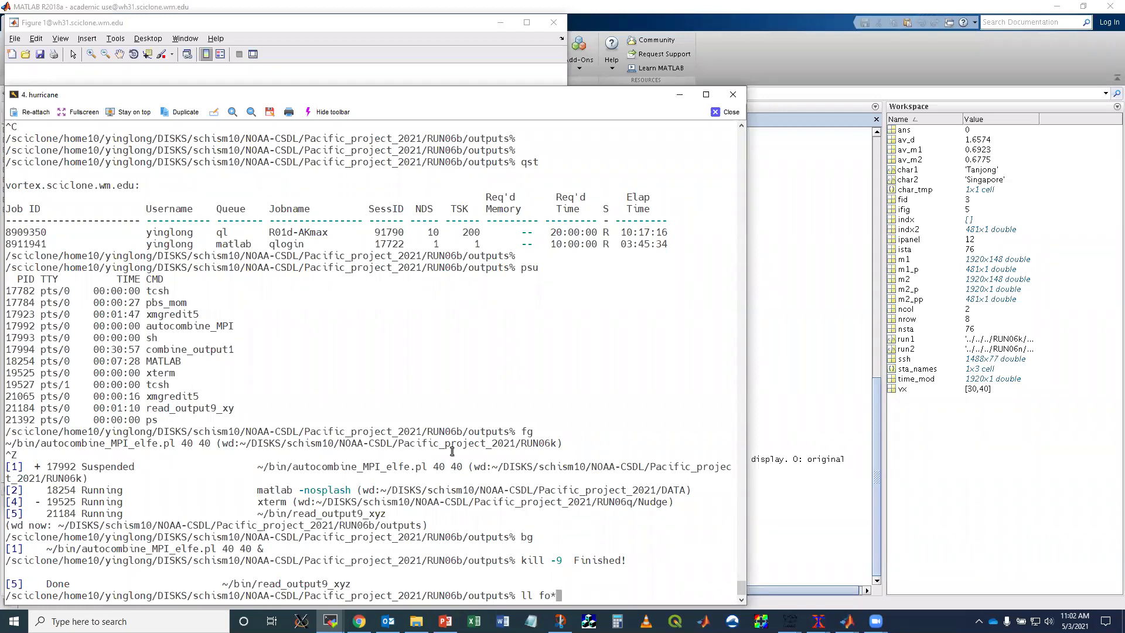
pyautogui.press('Return')
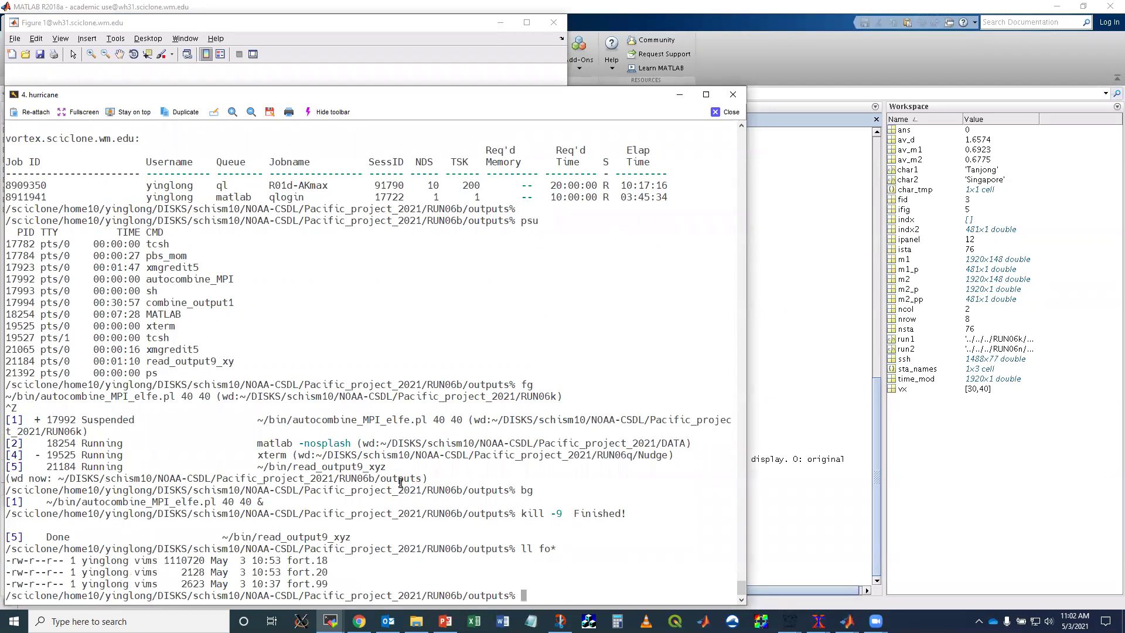
pyautogui.write('less')
pyautogui.doubleClick(316, 563)
pyautogui.middleClick(317, 563)
pyautogui.press('Return')
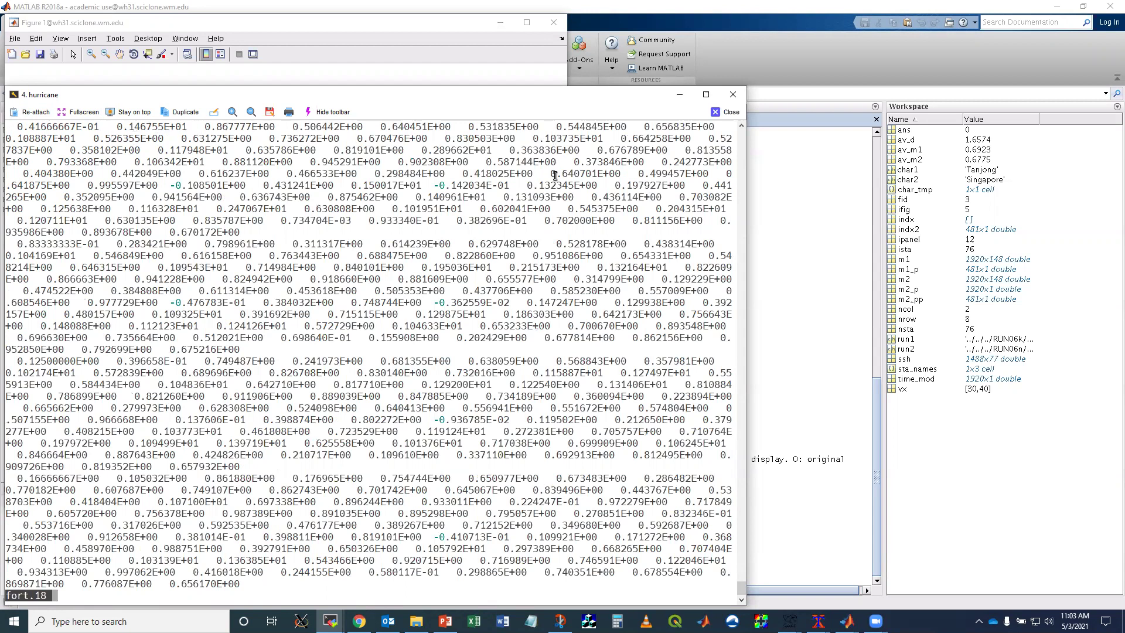
pyautogui.press('q')
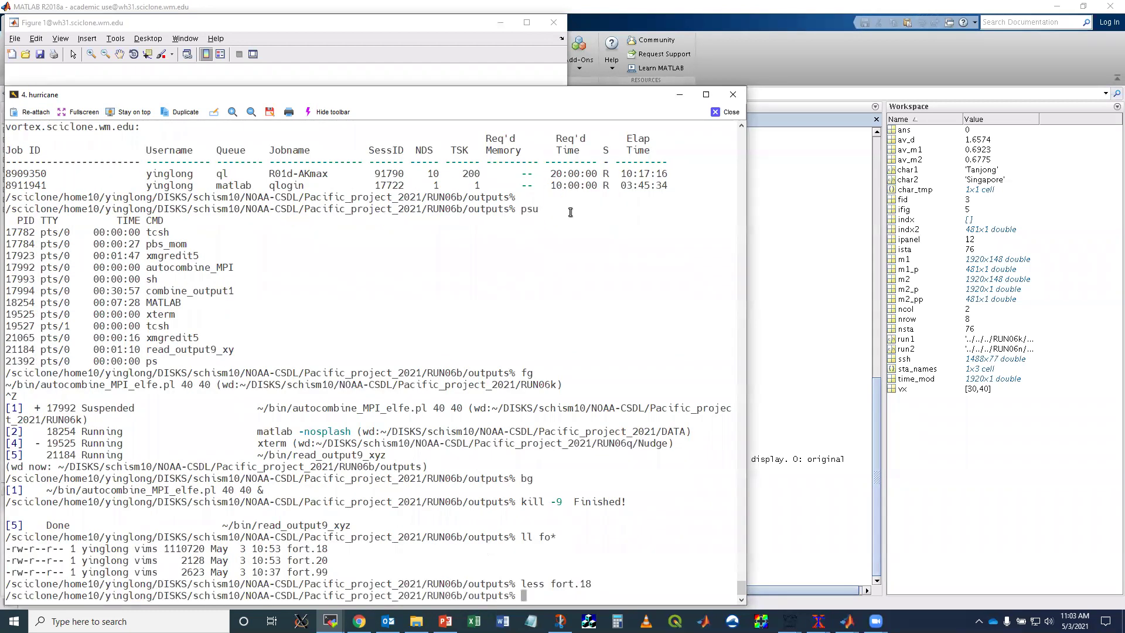
# View the Figure 1 Pacific surface temperature map, then return to the Command Window.
pyautogui.click(819, 366)
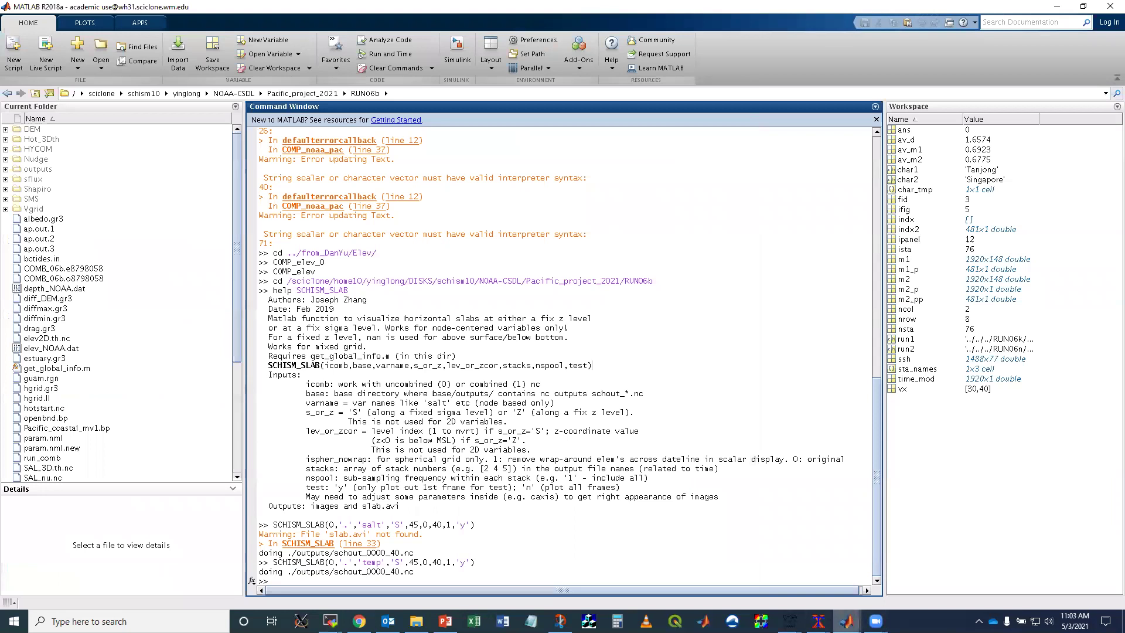
pyautogui.moveTo(846, 620)
pyautogui.click(905, 559)
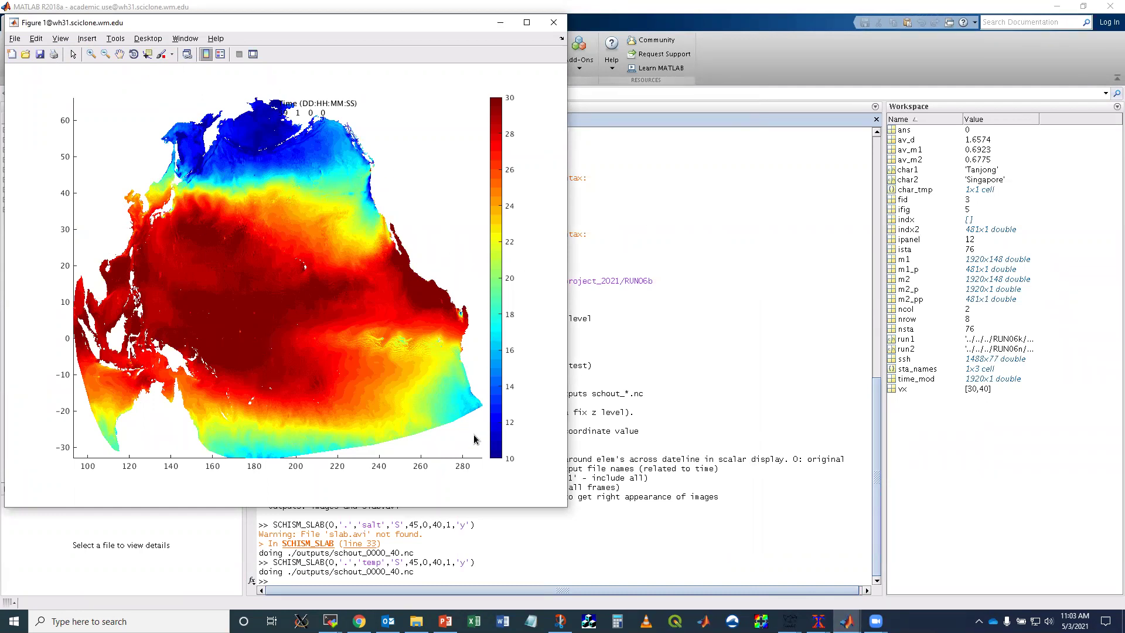
pyautogui.click(584, 564)
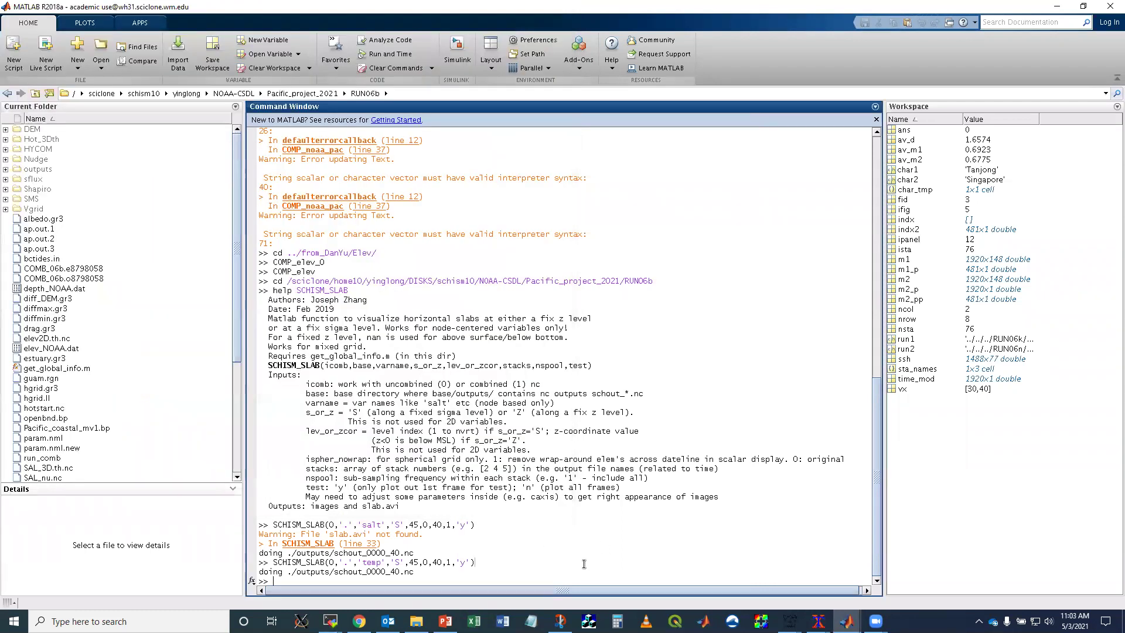
# Recall the last SCHISM_SLAB command, change 'y' to 'n', and remove the closing parenthesis.
pyautogui.press('Up')
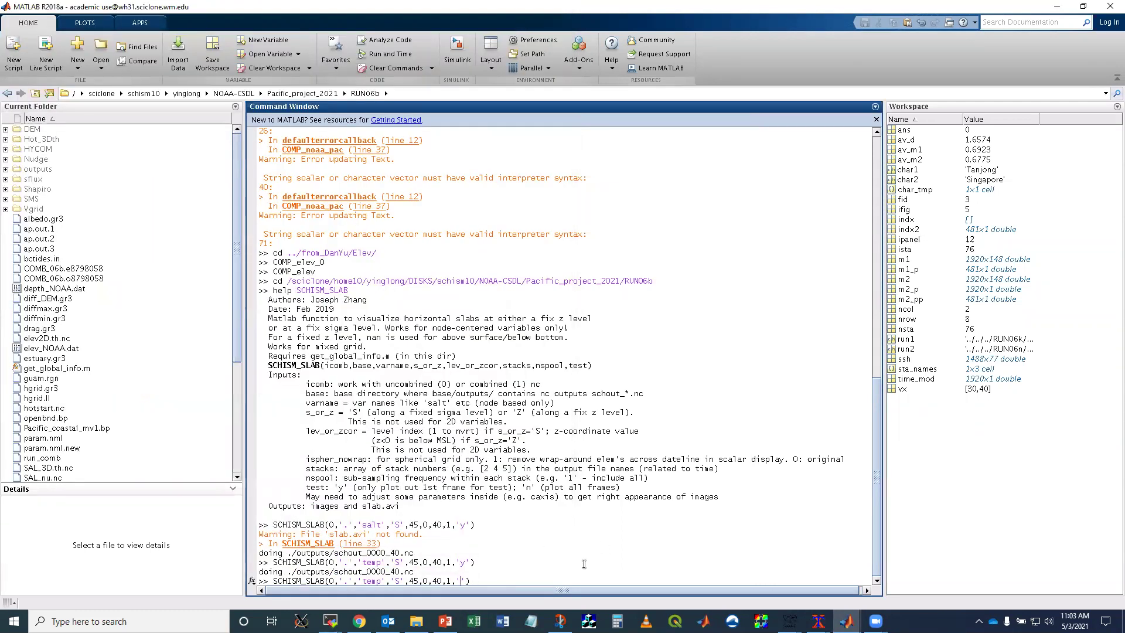
pyautogui.press('BackSpace')
pyautogui.write('n')
pyautogui.press('End')
pyautogui.press('BackSpace')
pyautogui.press('BackSpace')
pyautogui.press('BackSpace')
pyautogui.press('BackSpace')
pyautogui.press('BackSpace')
pyautogui.press('BackSpace')
pyautogui.press('BackSpace')
pyautogui.press('BackSpace')
pyautogui.press('BackSpace')
pyautogui.press('BackSpace')
pyautogui.press('BackSpace')
pyautogui.press('BackSpace')
pyautogui.press('BackSpace')
pyautogui.press('BackSpace')
pyautogui.press('BackSpace')
pyautogui.press('BackSpace')
pyautogui.press('BackSpace')
pyautogui.press('BackSpace')
pyautogui.press('BackSpace')
pyautogui.press('BackSpace')
pyautogui.press('BackSpace')
# Run help SCHISM_TRANSECT, completing the name from the SCH Tab suggestions.
pyautogui.write('help SCH')
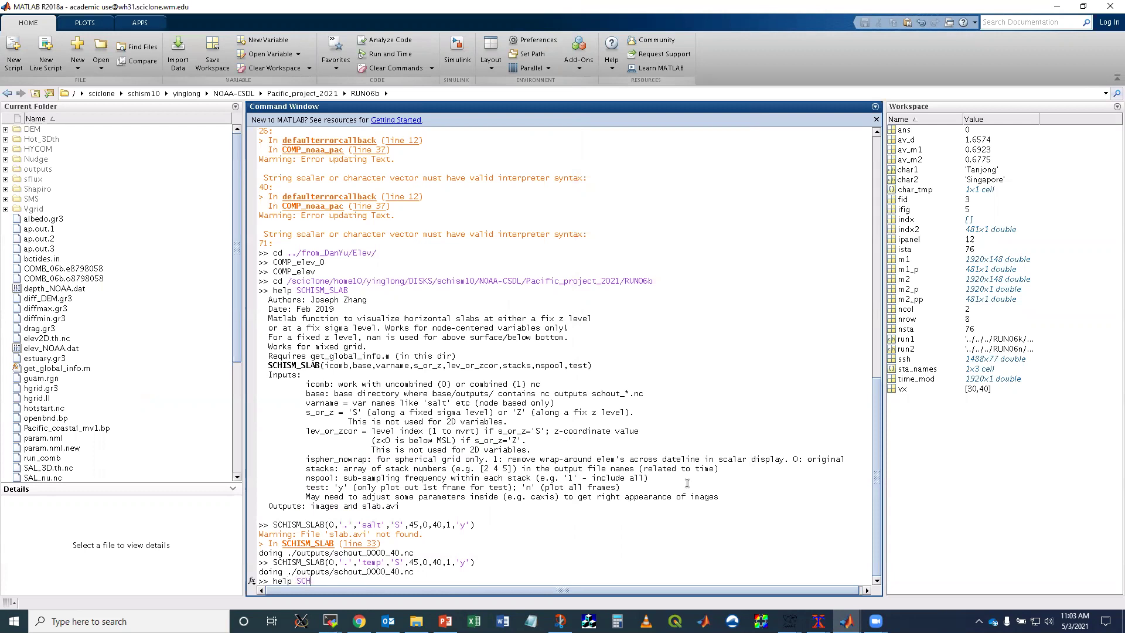
pyautogui.press('Tab')
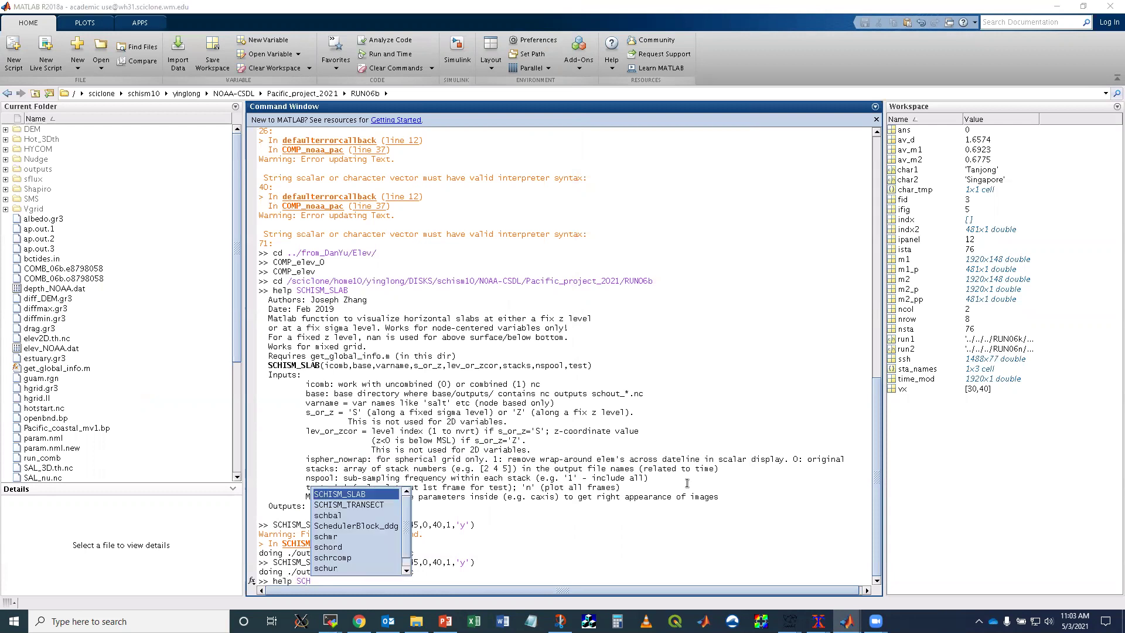
pyautogui.press('Down')
pyautogui.press('Return')
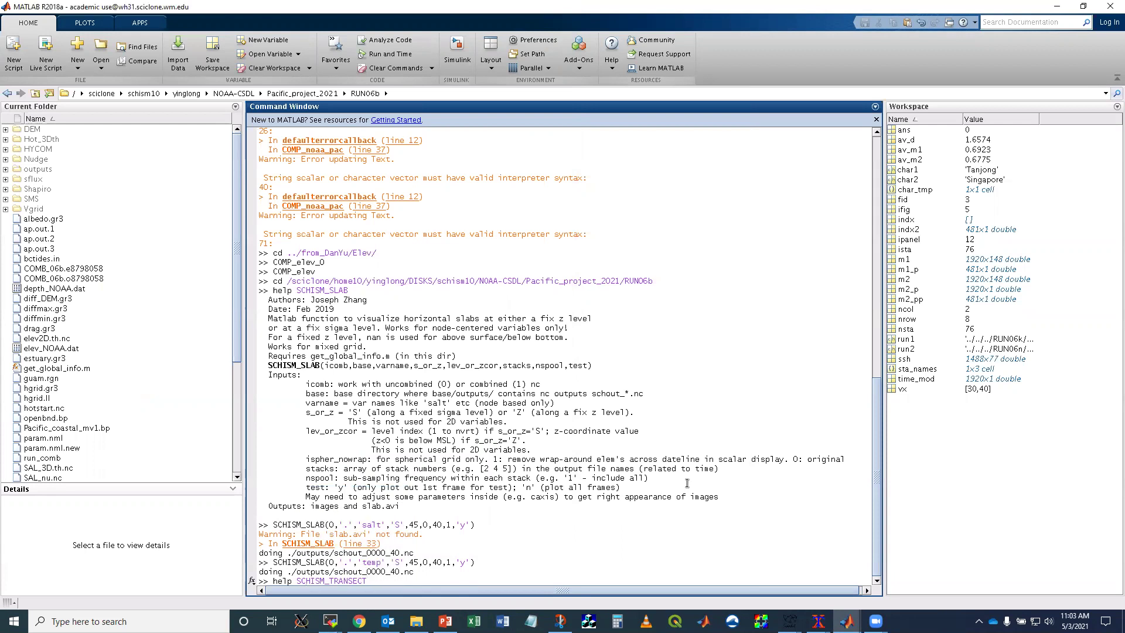
pyautogui.press('Return')
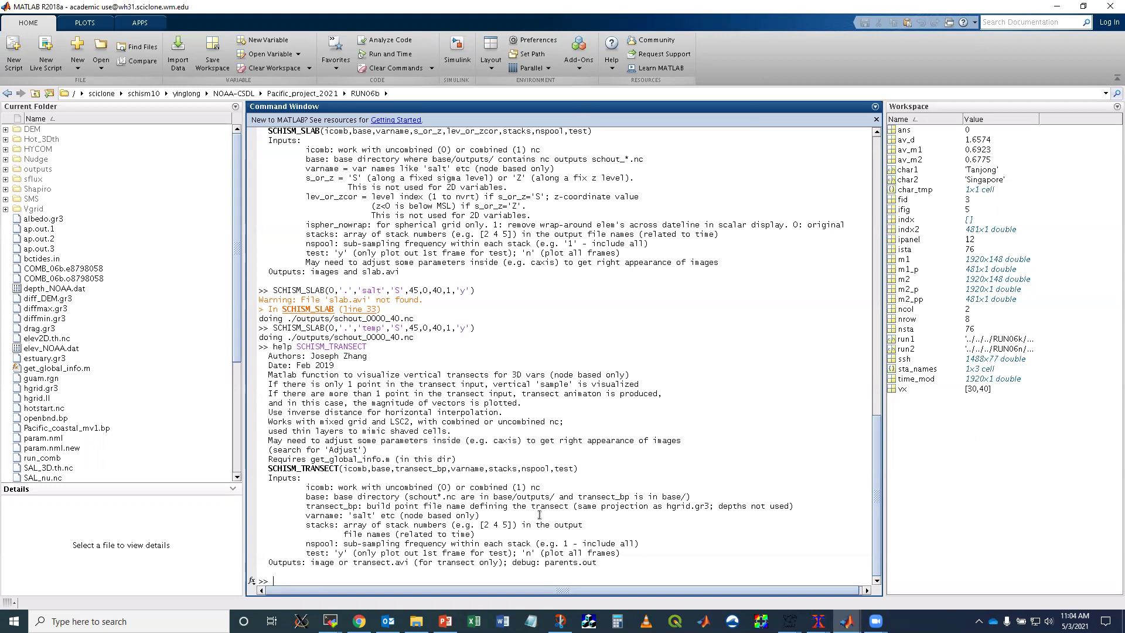
pyautogui.moveTo(330, 621)
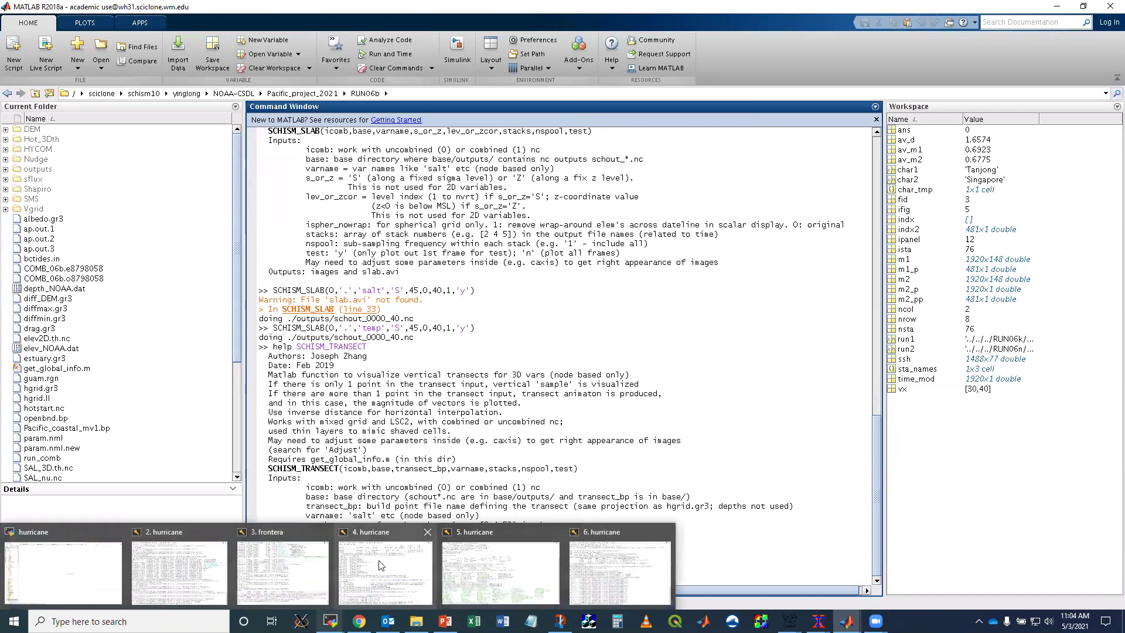
# Show the full Pacific grid in xmgredit5, redraw it, and zoom into the Indonesian seas.
pyautogui.moveTo(788, 620)
pyautogui.click(833, 571)
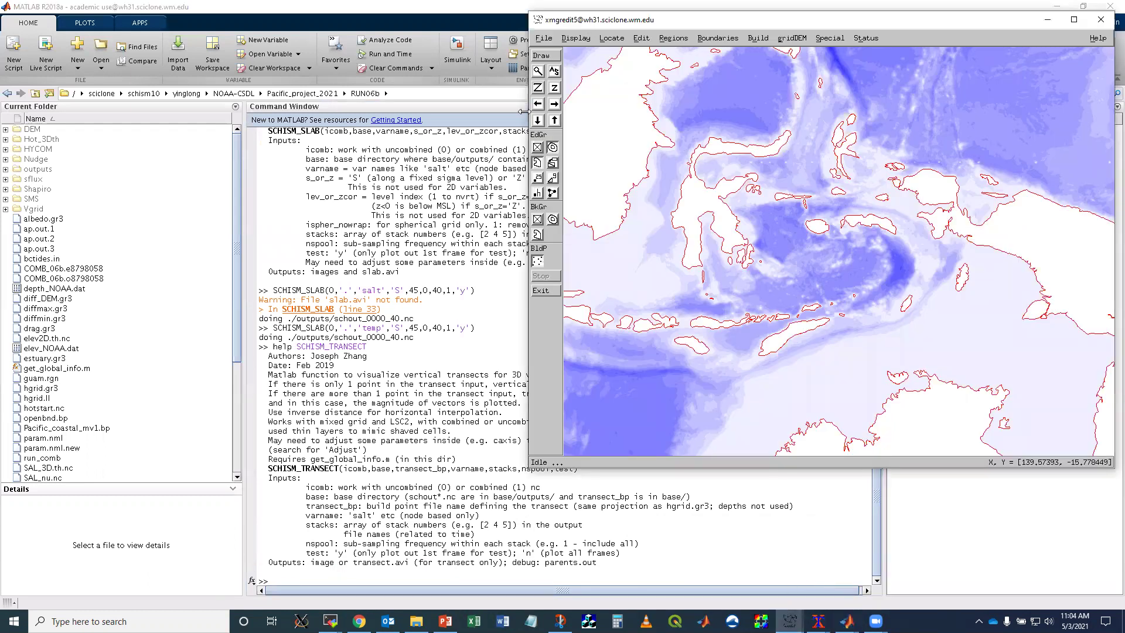
pyautogui.click(552, 148)
pyautogui.click(554, 71)
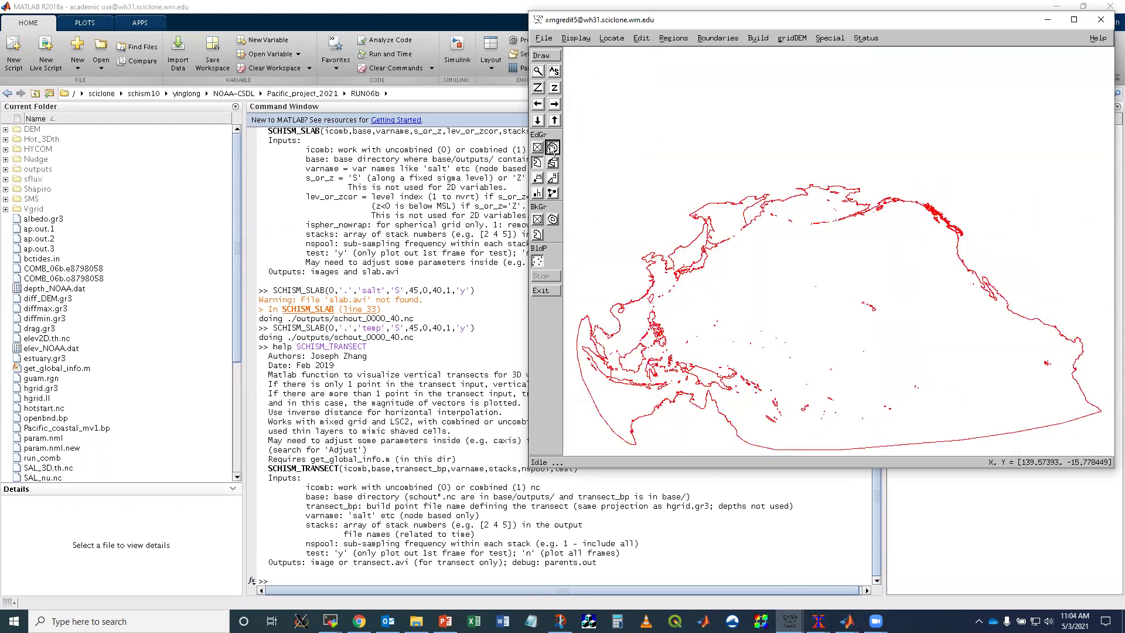
pyautogui.click(546, 56)
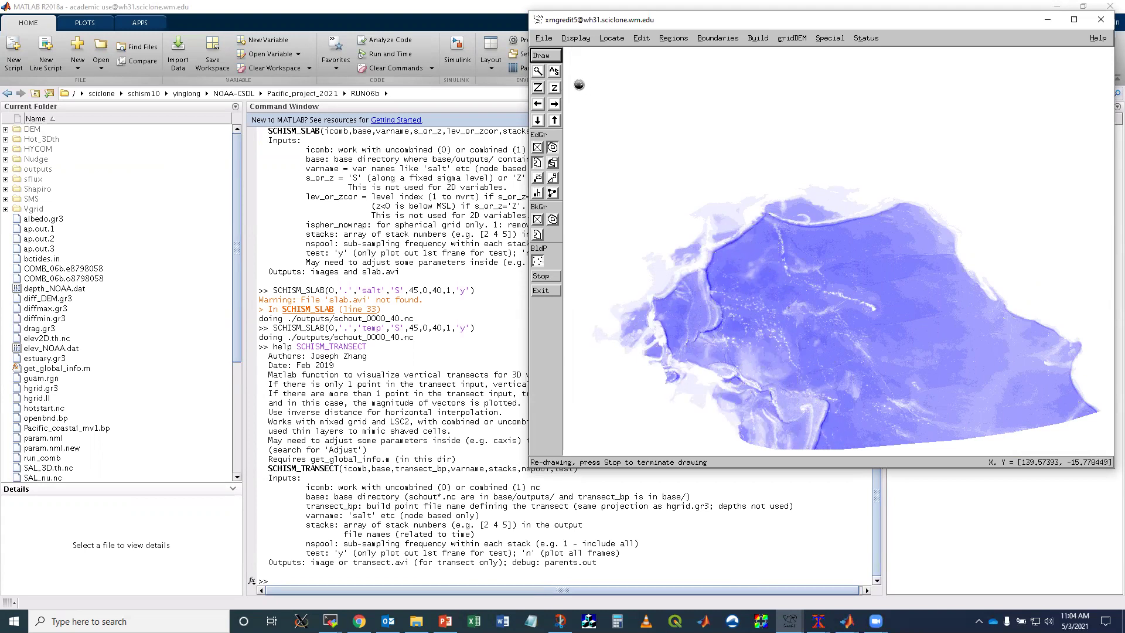
pyautogui.click(538, 71)
pyautogui.click(634, 361)
pyautogui.click(693, 403)
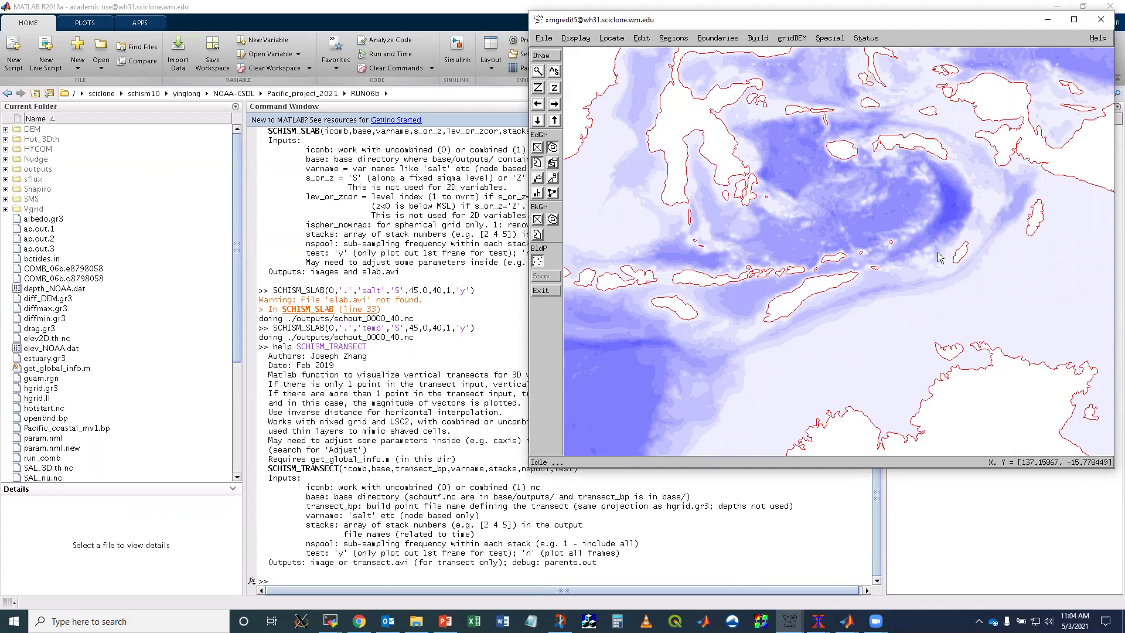
# Place eleven build points as a transect running southwest to northeast along the islands.
pyautogui.click(758, 39)
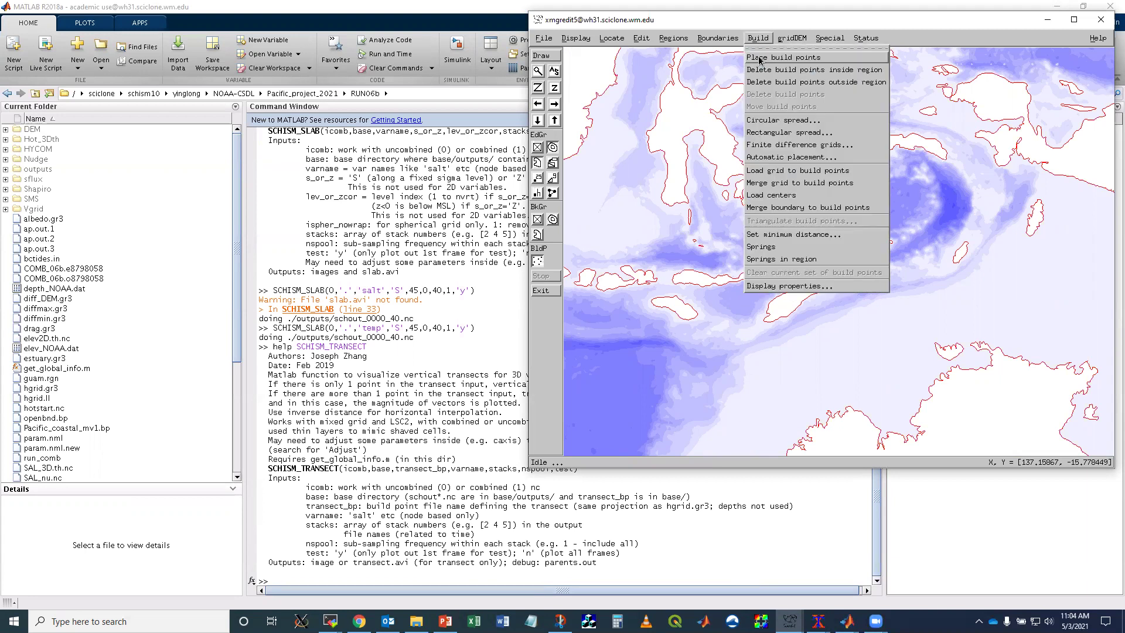
pyautogui.click(766, 58)
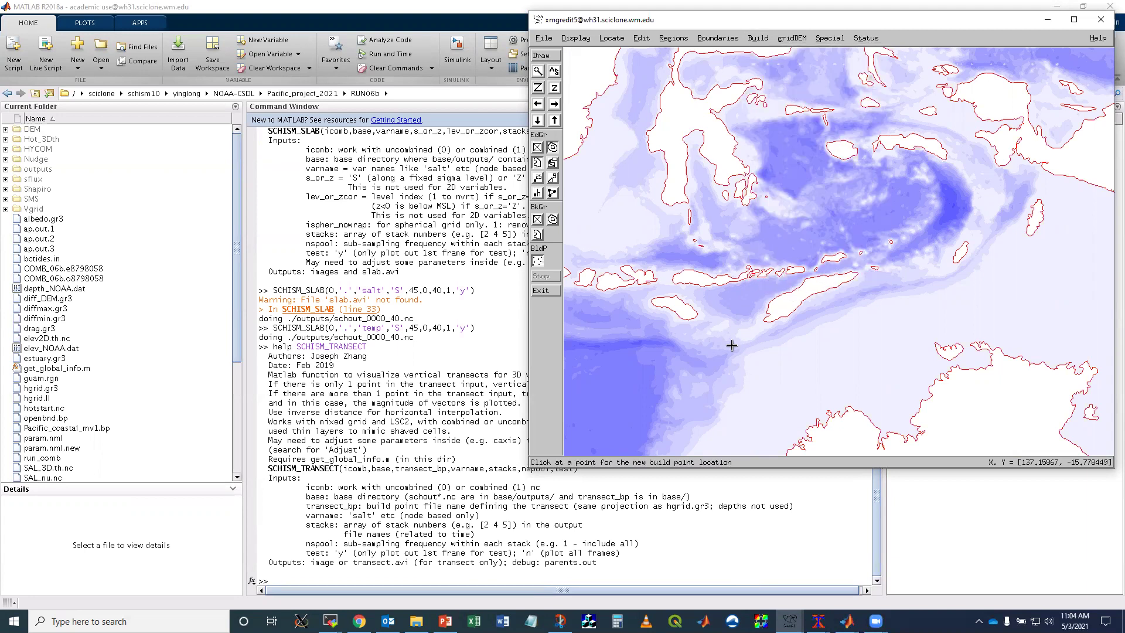
pyautogui.click(663, 374)
pyautogui.click(685, 345)
pyautogui.click(703, 329)
pyautogui.click(723, 311)
pyautogui.click(740, 298)
pyautogui.click(771, 286)
pyautogui.click(794, 278)
pyautogui.click(817, 272)
pyautogui.click(850, 265)
pyautogui.click(869, 260)
pyautogui.click(890, 255)
pyautogui.rightClick(918, 286)
# Set up writing the Build points to the file transect.bp.
pyautogui.click(544, 38)
pyautogui.click(548, 69)
pyautogui.click(122, 32)
pyautogui.click(122, 95)
pyautogui.click(112, 73)
pyautogui.write('transect.bp')
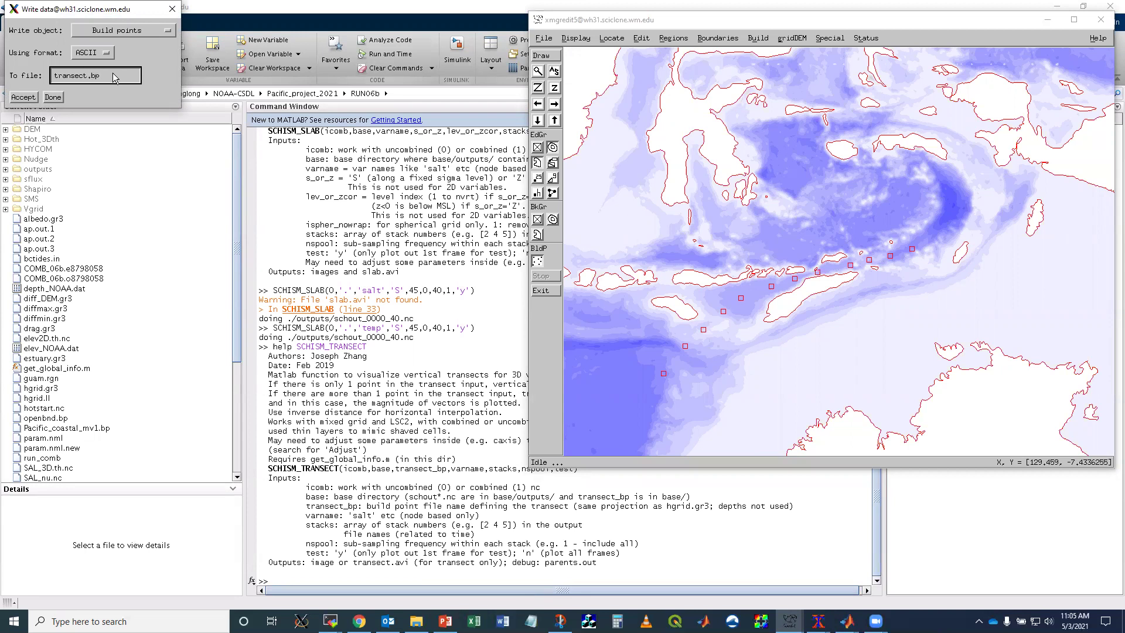
# Save the build points to transect.bp, then move up to the RUN06b folder in the terminal.
pyautogui.click(26, 98)
pyautogui.click(52, 97)
pyautogui.moveTo(330, 621)
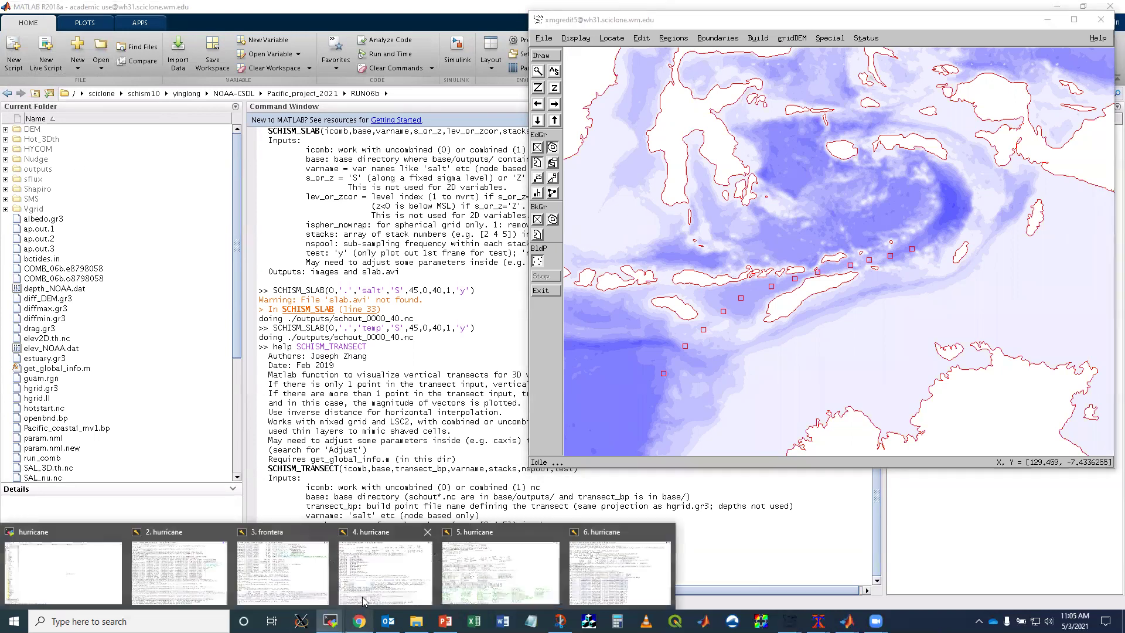
pyautogui.click(363, 600)
pyautogui.write('cd ..')
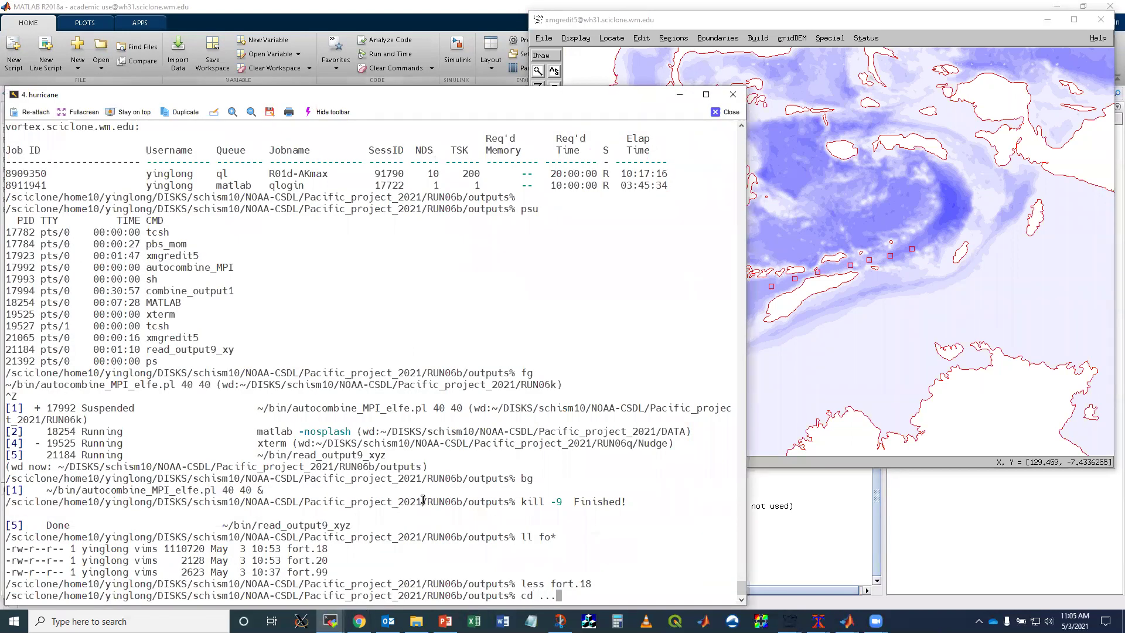
pyautogui.press('Return')
# List and view transect.bp to confirm its 12 points spanning about 119°E to 129°E.
pyautogui.write('ll transect.bp')
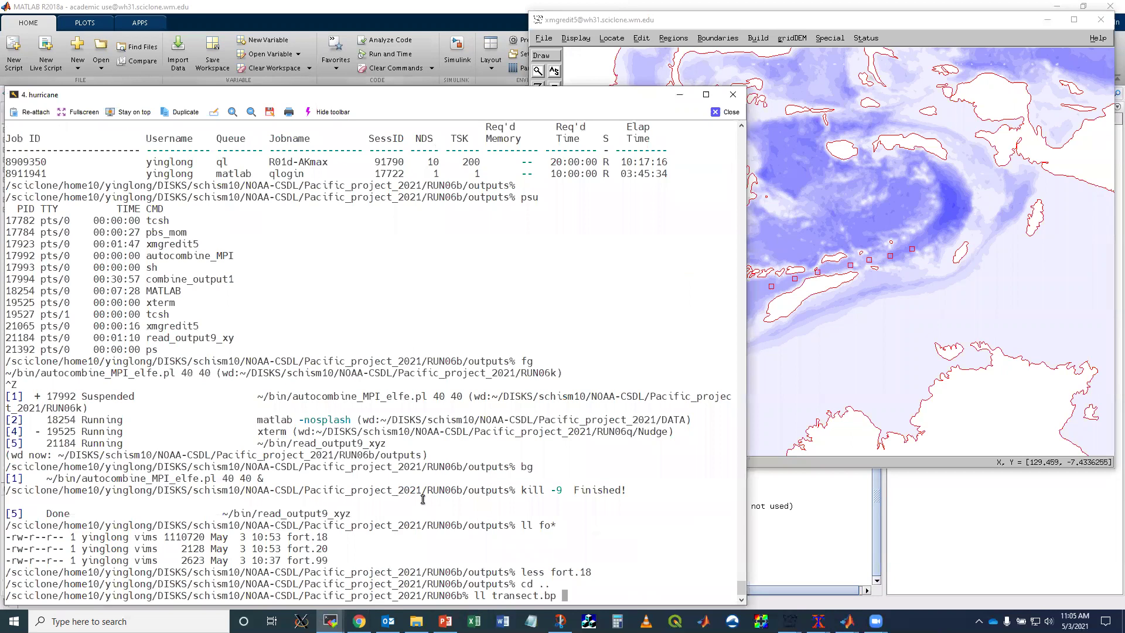
pyautogui.press('Return')
pyautogui.write('less transect.bp')
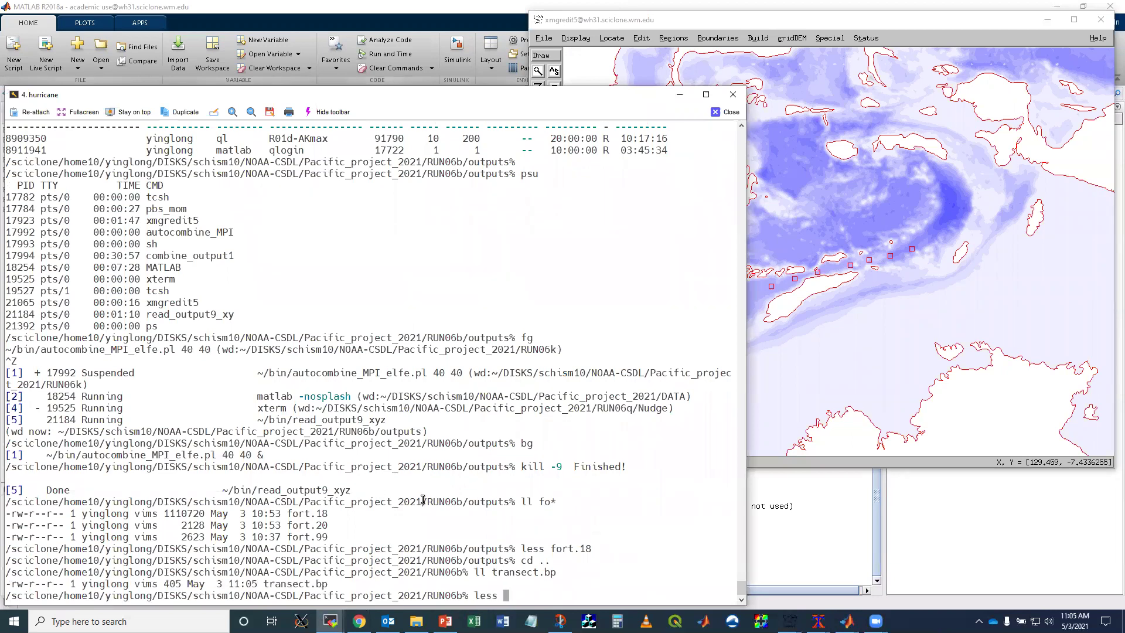
pyautogui.press('Return')
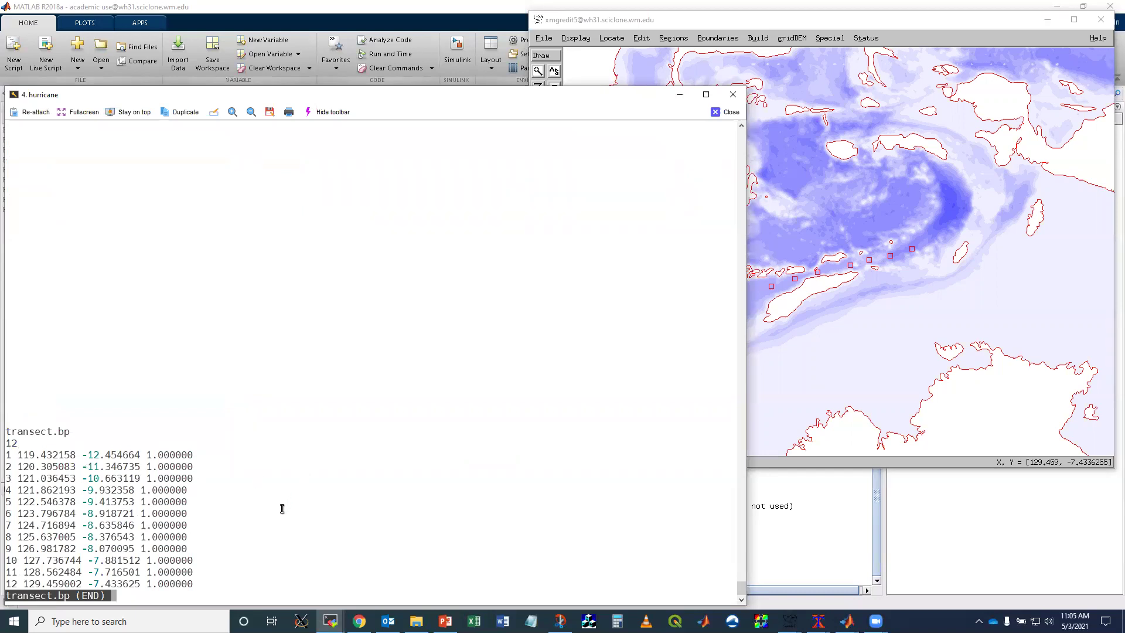
# Leave the file viewer and enter SCHISM_TRANSECT(0,'.','transect.bp','temp',40,1,'y') in MATLAB's Command Window.
pyautogui.press('q')
pyautogui.click(847, 621)
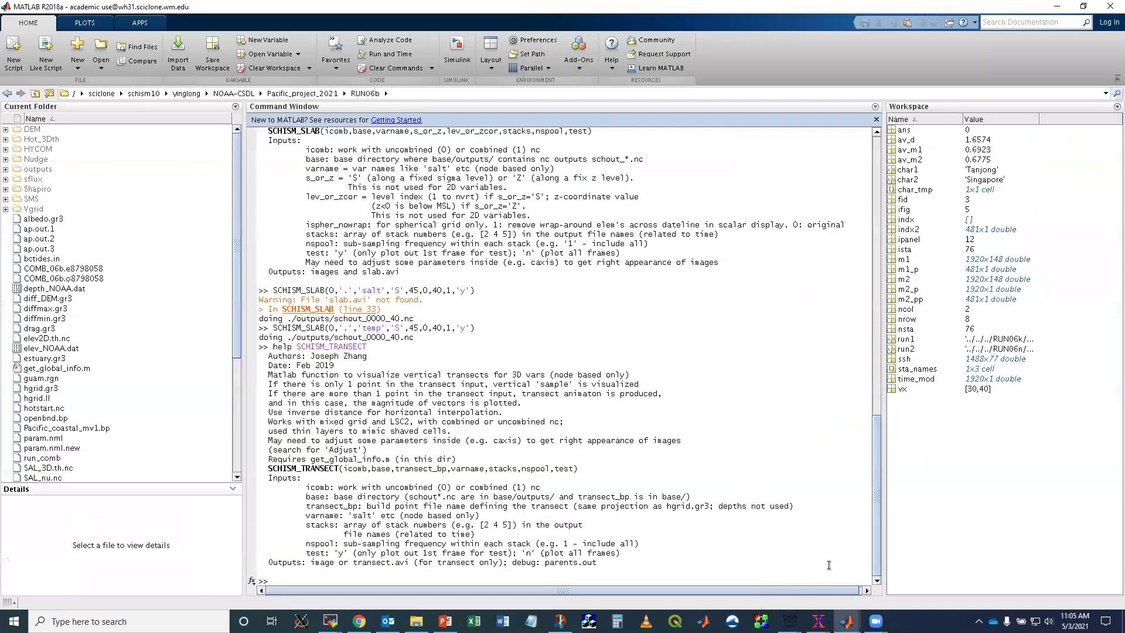
pyautogui.write('SCHIS')
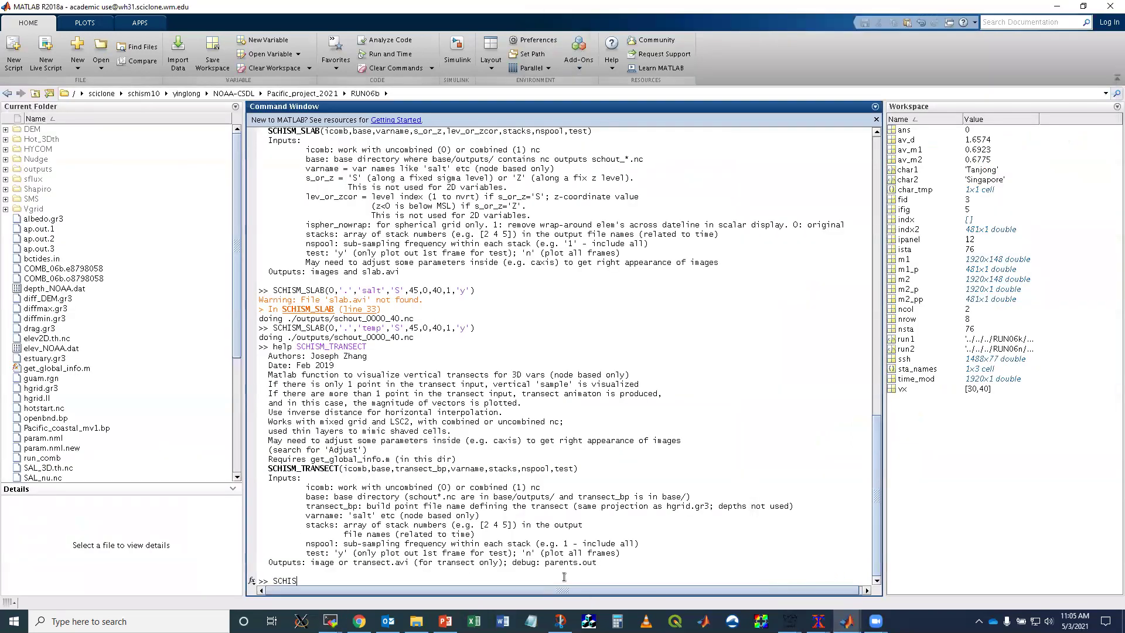
pyautogui.write('M_TRANSECT()')
pyautogui.press('Left')
pyautogui.write('0')
pyautogui.write(',')
pyautogui.write("'.'")
pyautogui.write(',')
pyautogui.write("''")
pyautogui.write('transec')
pyautogui.write('t.bp')
pyautogui.write(',')
pyautogui.write("''")
pyautogui.write('temp')
pyautogui.write(',')
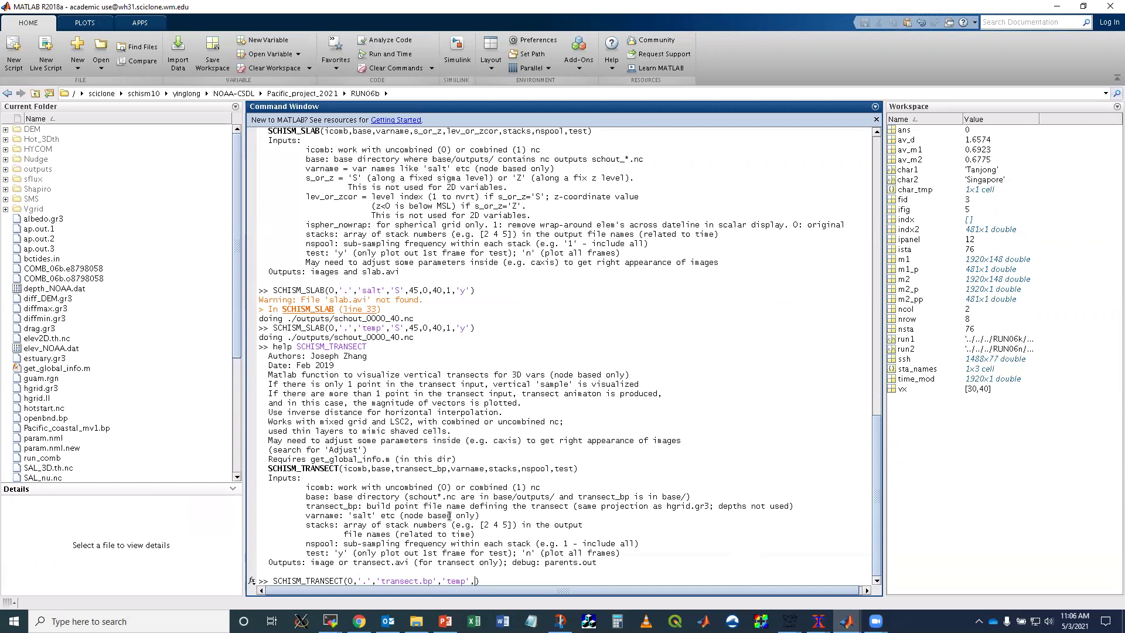
pyautogui.write("40,1,'y")
# Open SCHISM_TRANSECT.m in vi and change caxis([0 33]) to caxis([10 33]).
pyautogui.moveTo(330, 620)
pyautogui.click(384, 589)
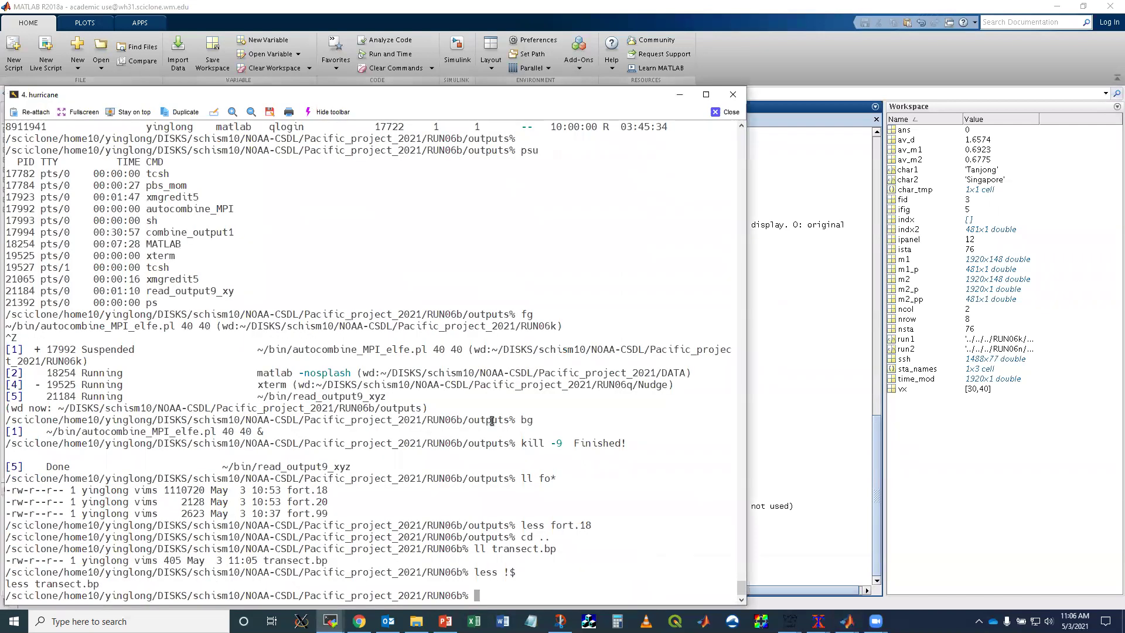
pyautogui.write('vi SCHISM_TRANSECT.m')
pyautogui.press('Return')
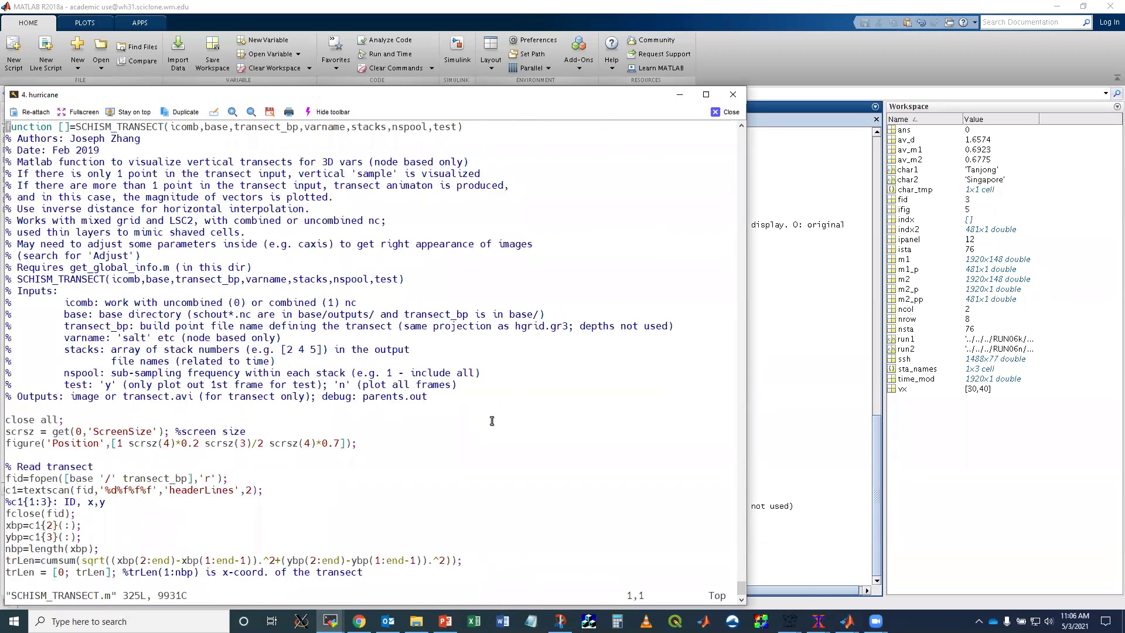
pyautogui.hotkey('shift', 'g')
pyautogui.press('Up')
pyautogui.press('Up')
pyautogui.press('Up')
pyautogui.press('Up')
pyautogui.press('Up')
pyautogui.press('Up')
pyautogui.press('Up')
pyautogui.press('Up')
pyautogui.press('Up')
pyautogui.press('Right')
pyautogui.press('Right')
pyautogui.press('Right')
pyautogui.press('Right')
pyautogui.press('Right')
pyautogui.press('Right')
pyautogui.press('Right')
pyautogui.press('Right')
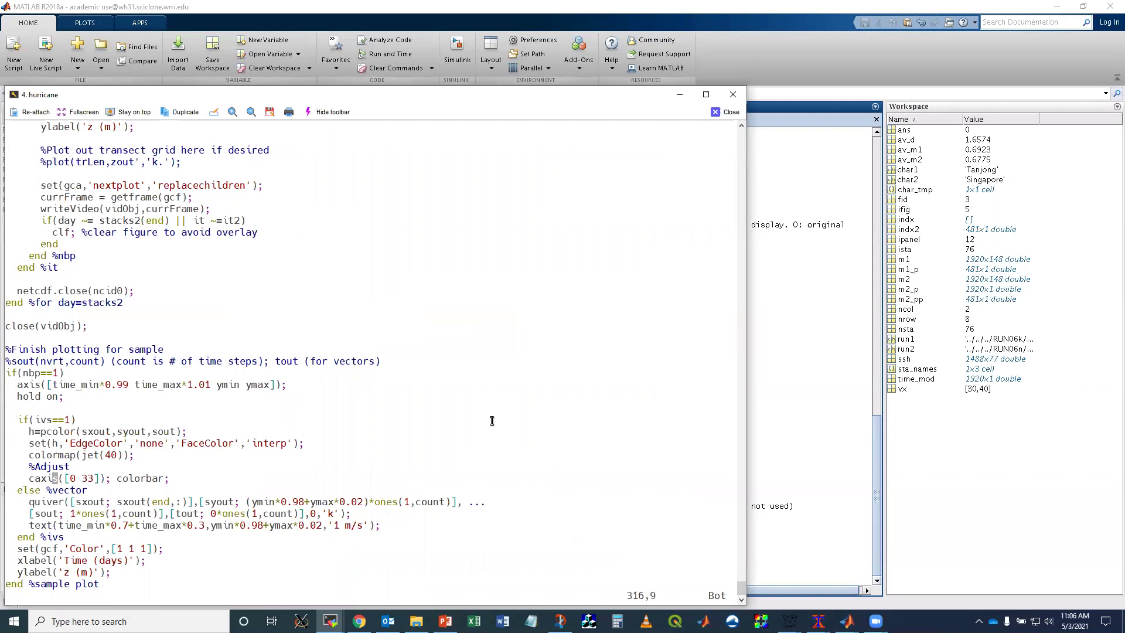
pyautogui.press('Down')
pyautogui.press('Up')
pyautogui.press('Right')
pyautogui.press('Right')
pyautogui.press('Right')
pyautogui.write('is([10')
pyautogui.press('Escape')
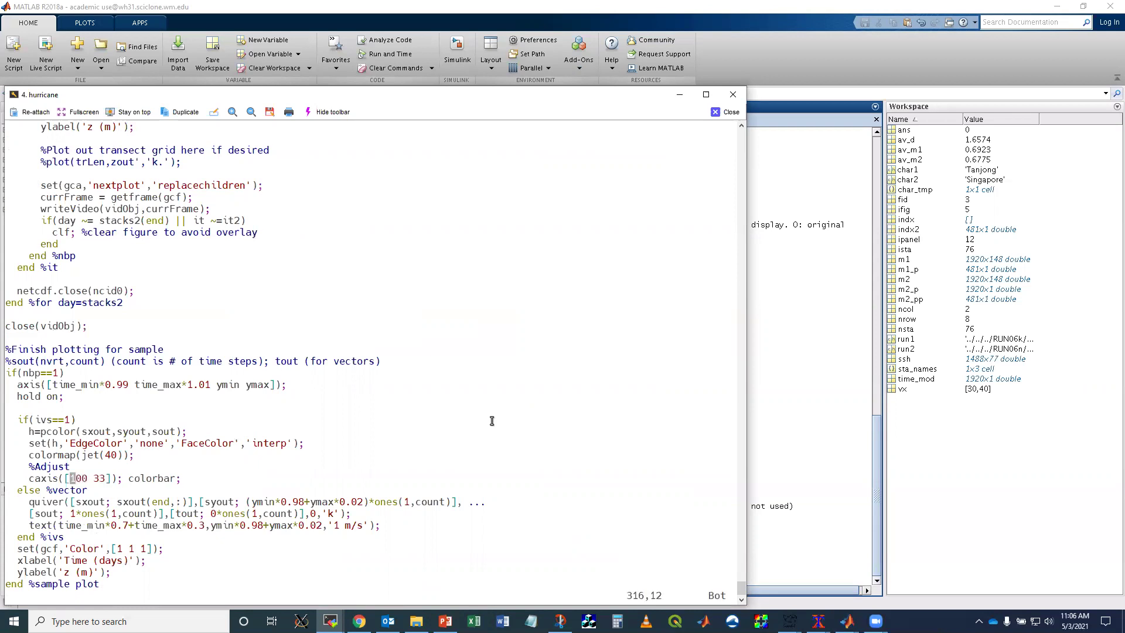
pyautogui.press('x')
pyautogui.press('Right')
pyautogui.press('Right')
pyautogui.press('Right')
# Save the script and quit vi back to the RUN06b shell.
pyautogui.write(':w')
pyautogui.press('Return')
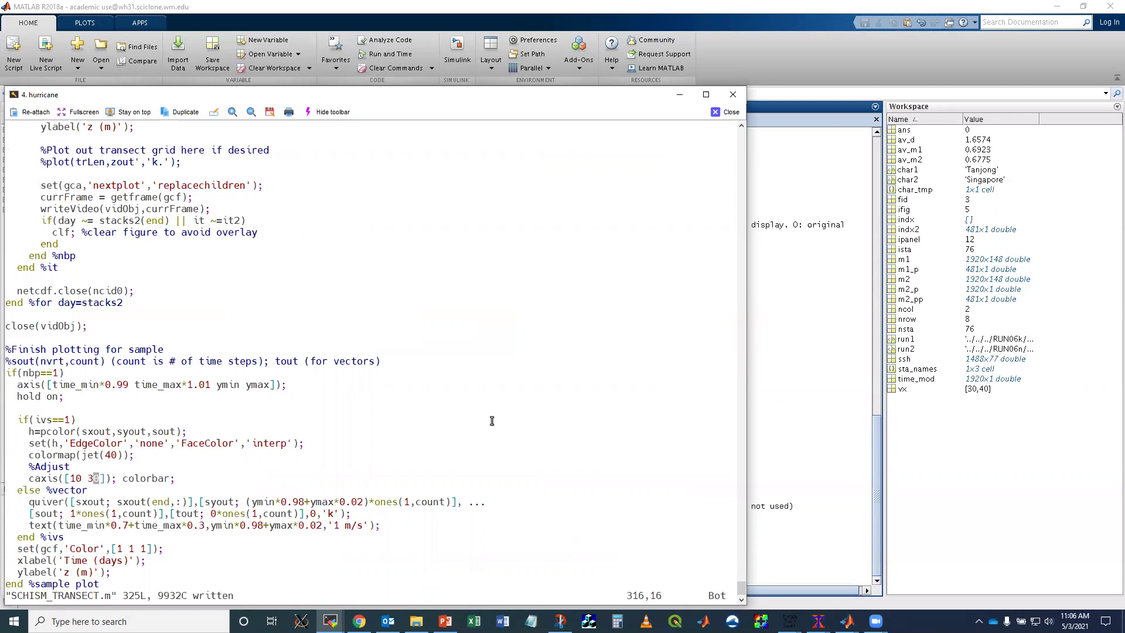
pyautogui.write(':q')
pyautogui.press('Return')
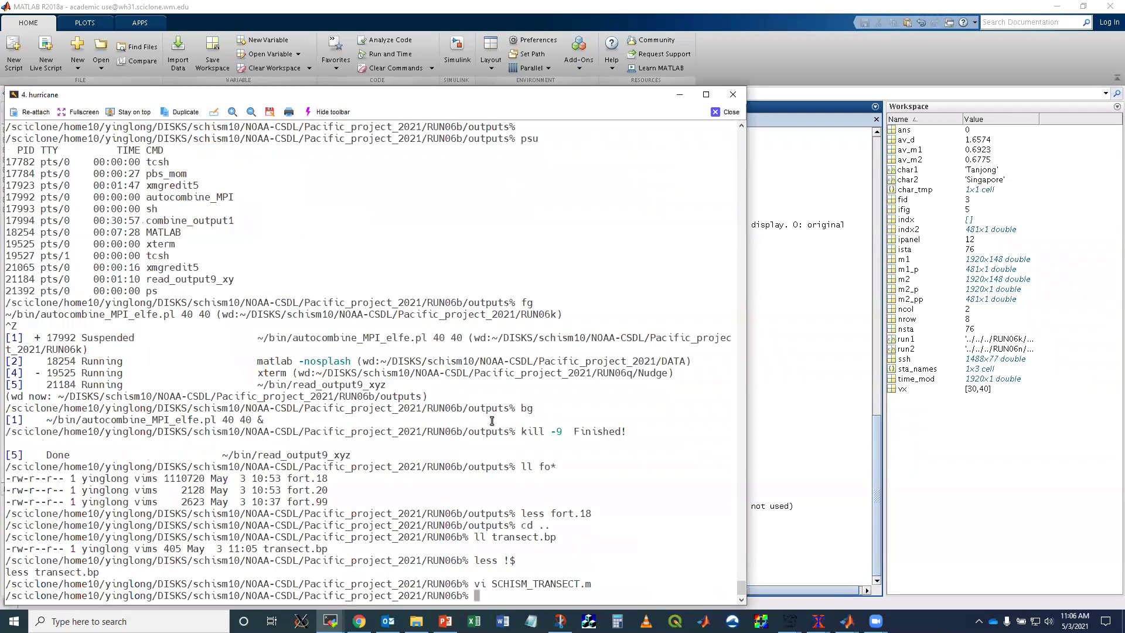
# Run the SCHISM_TRANSECT temperature transect and centre the resulting day-39 section figure on screen.
pyautogui.click(782, 454)
pyautogui.press('Return')
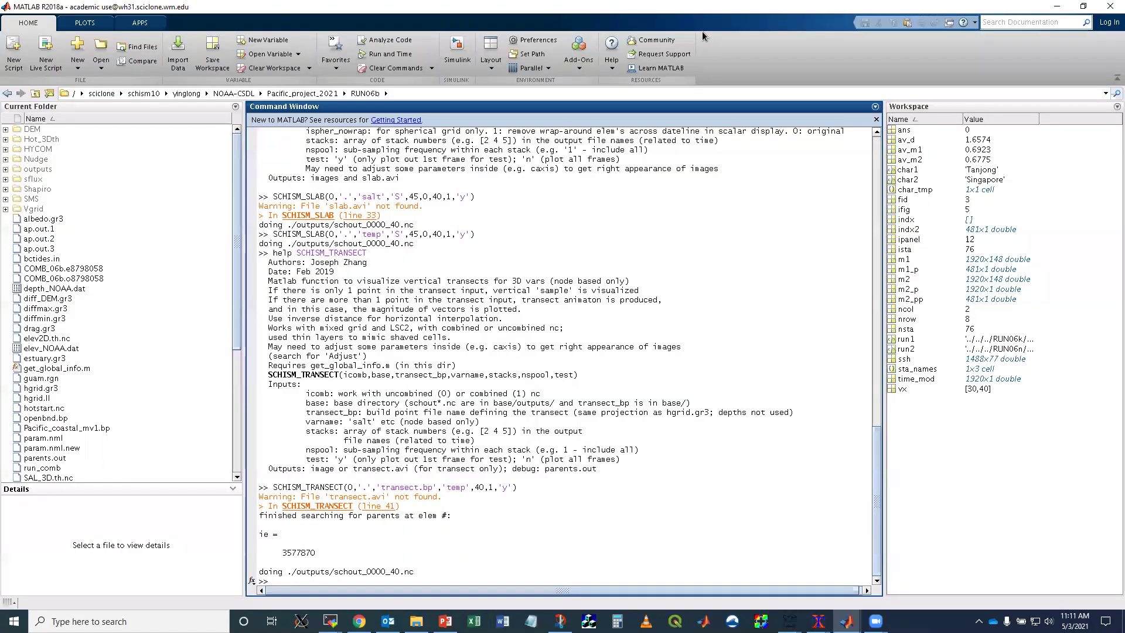
pyautogui.moveTo(847, 621)
pyautogui.click(910, 566)
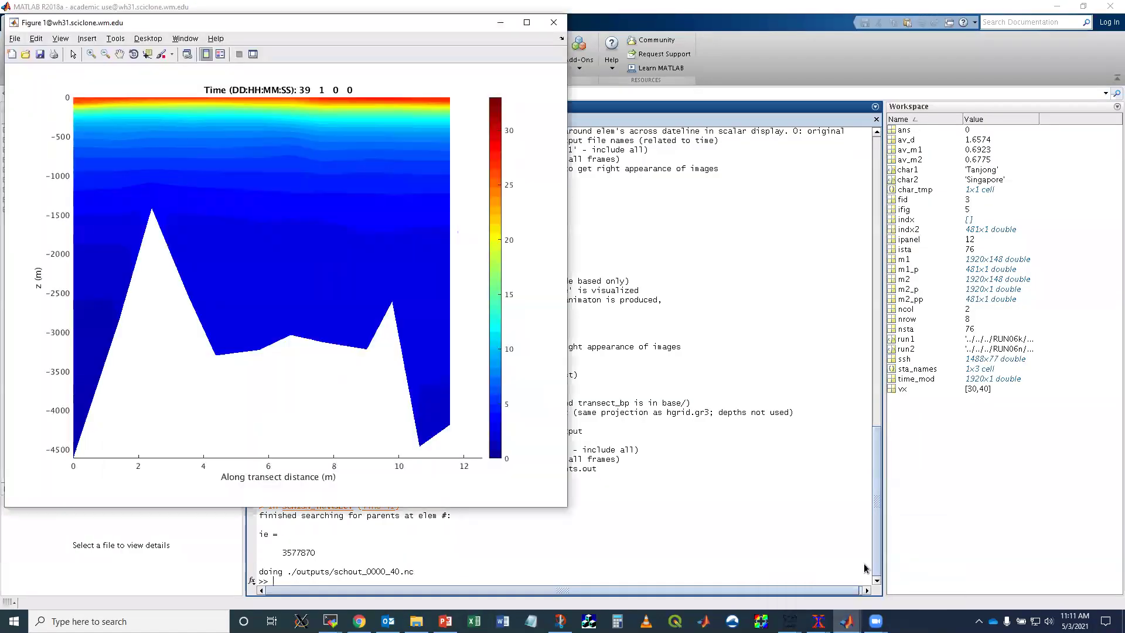
pyautogui.moveTo(442, 27); pyautogui.dragTo(792, 79)
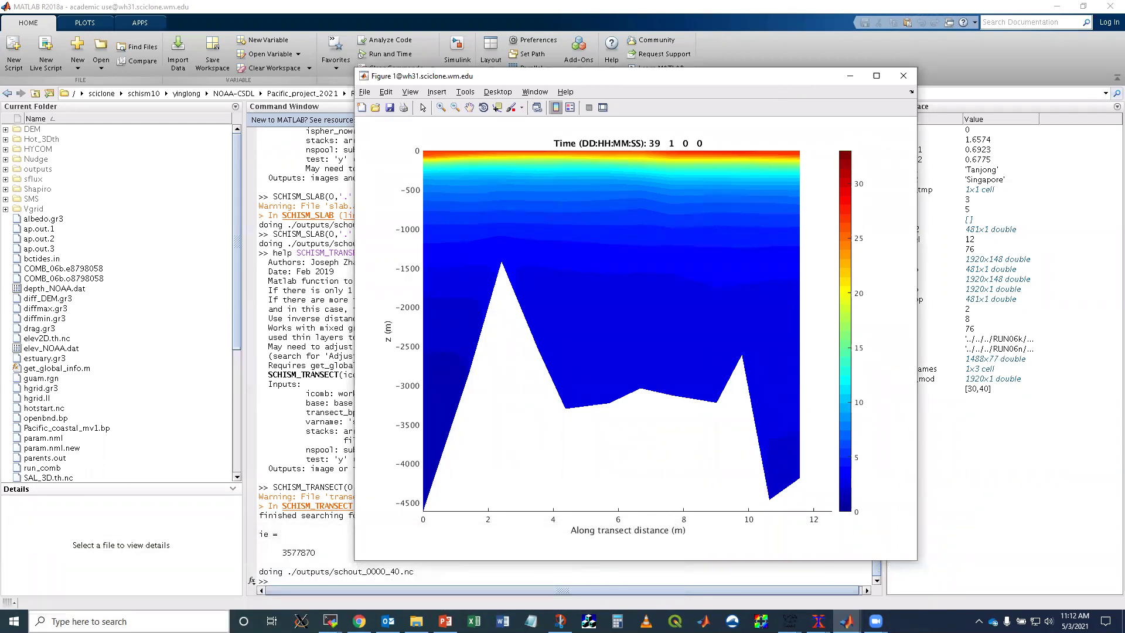
# Search the Start menu for 'visit' and launch VisIt 2.12.3.
pyautogui.click(129, 620)
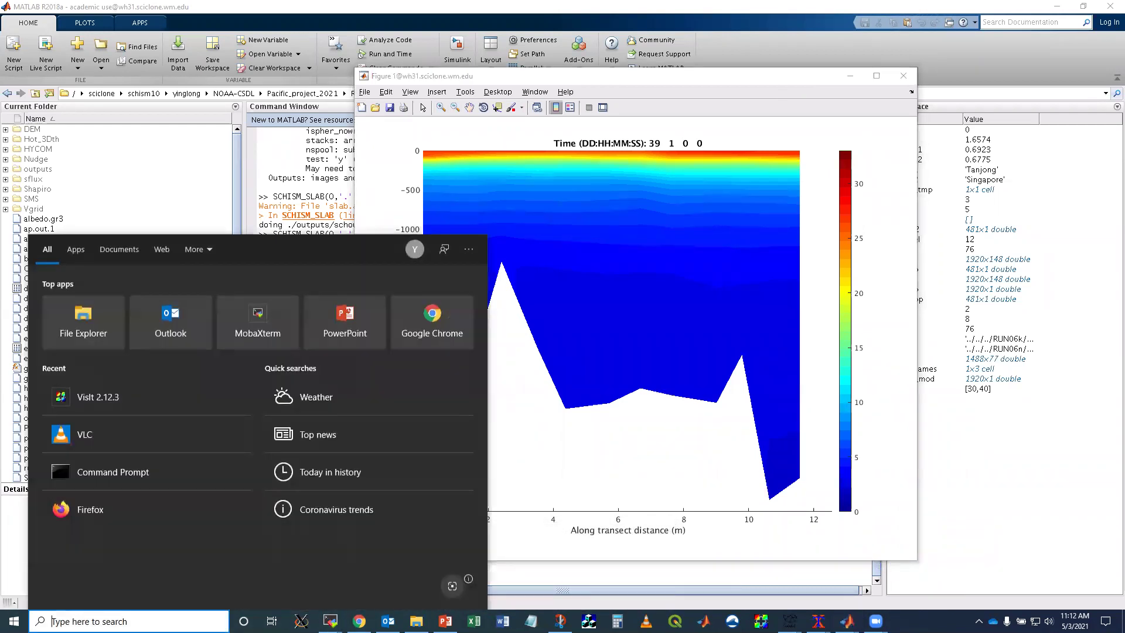
pyautogui.write('visit')
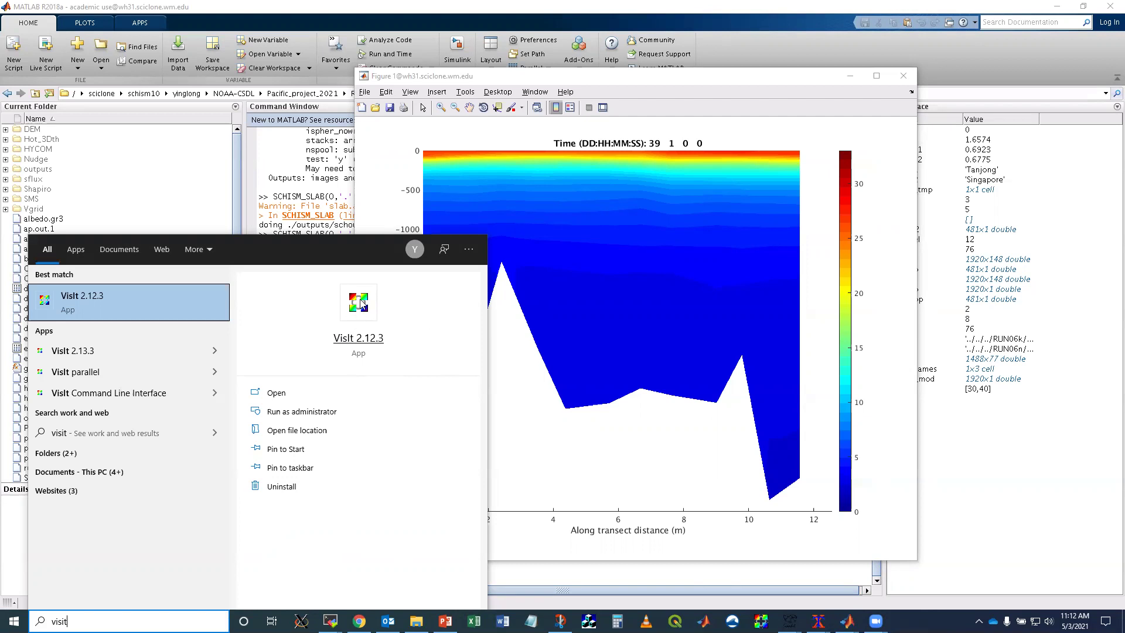
pyautogui.click(359, 307)
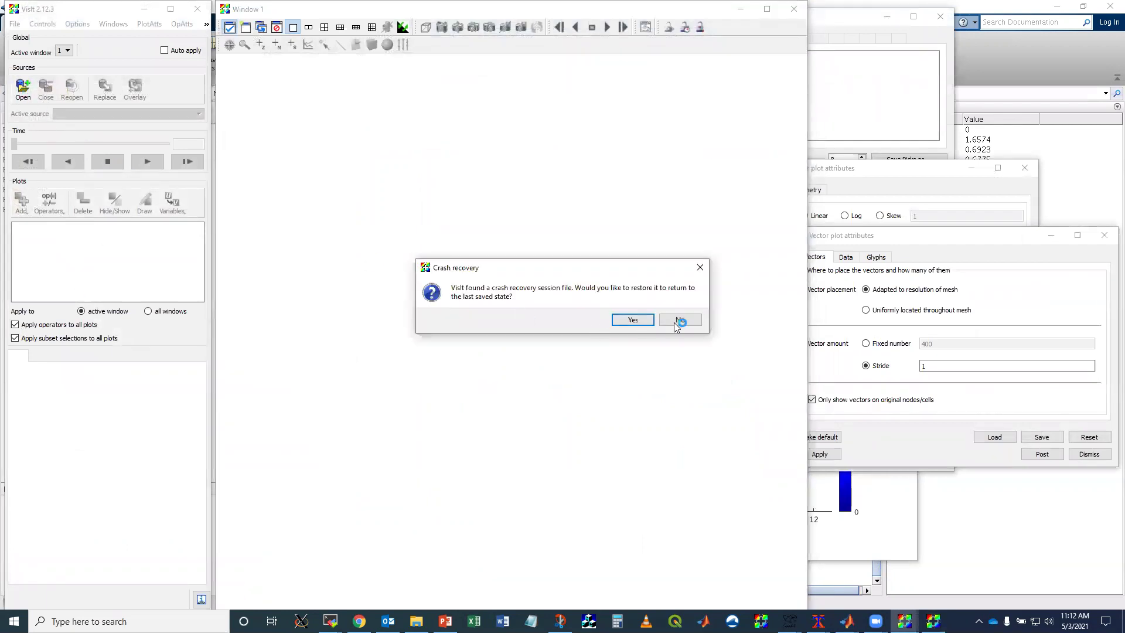
# Decline crash recovery and set the File open type to SCHISM.
pyautogui.click(679, 319)
pyautogui.click(22, 88)
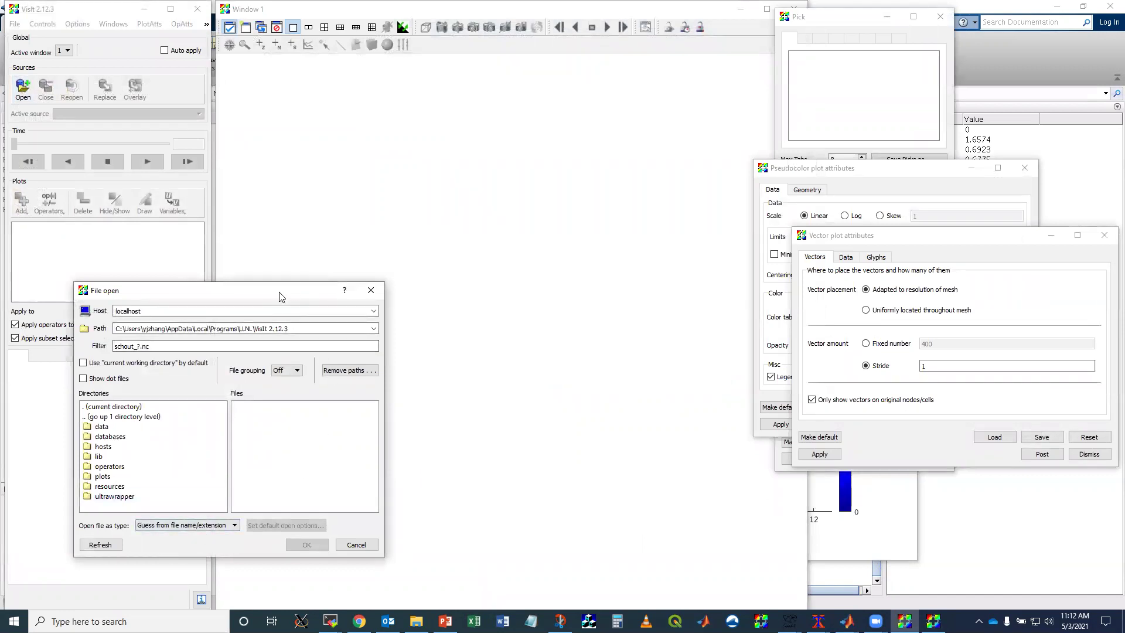
pyautogui.moveTo(291, 291); pyautogui.dragTo(535, 223)
pyautogui.click(412, 458)
pyautogui.write('sc')
pyautogui.press('Return')
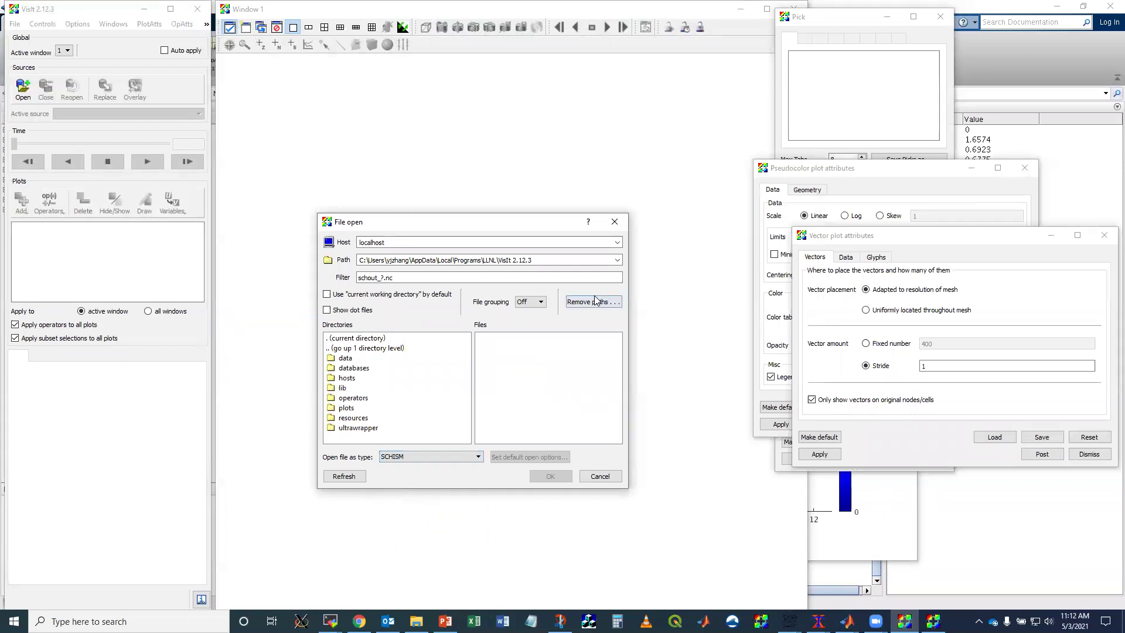
# Connect the File open dialog to host bora.sciclone.wm.edu using the account password.
pyautogui.click(604, 242)
pyautogui.click(567, 266)
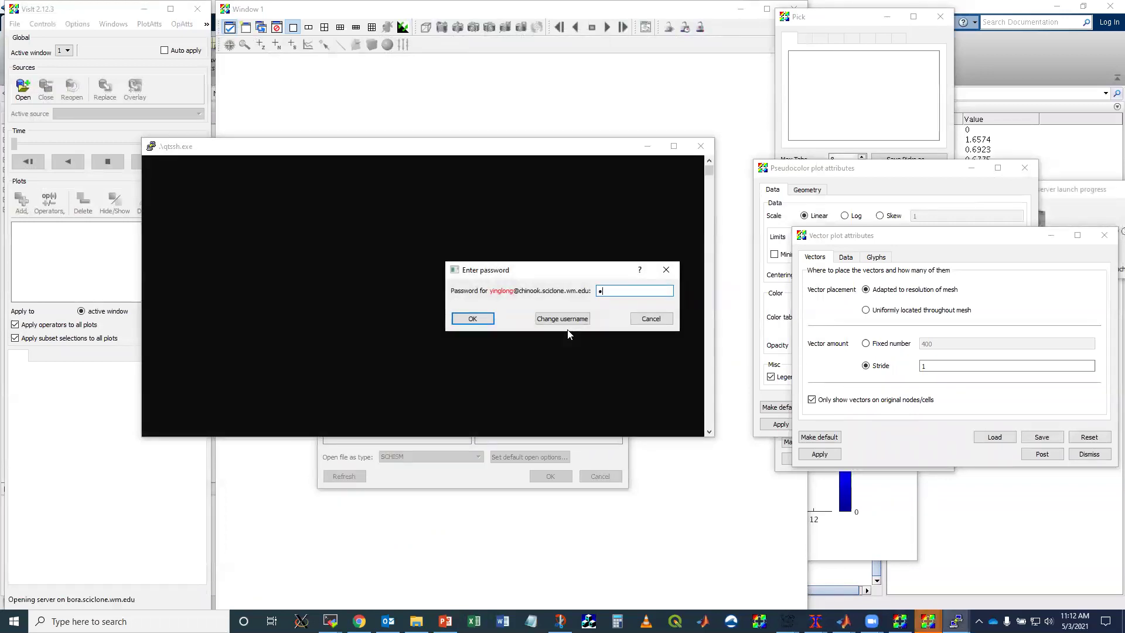
pyautogui.write('*******')
pyautogui.press('Return')
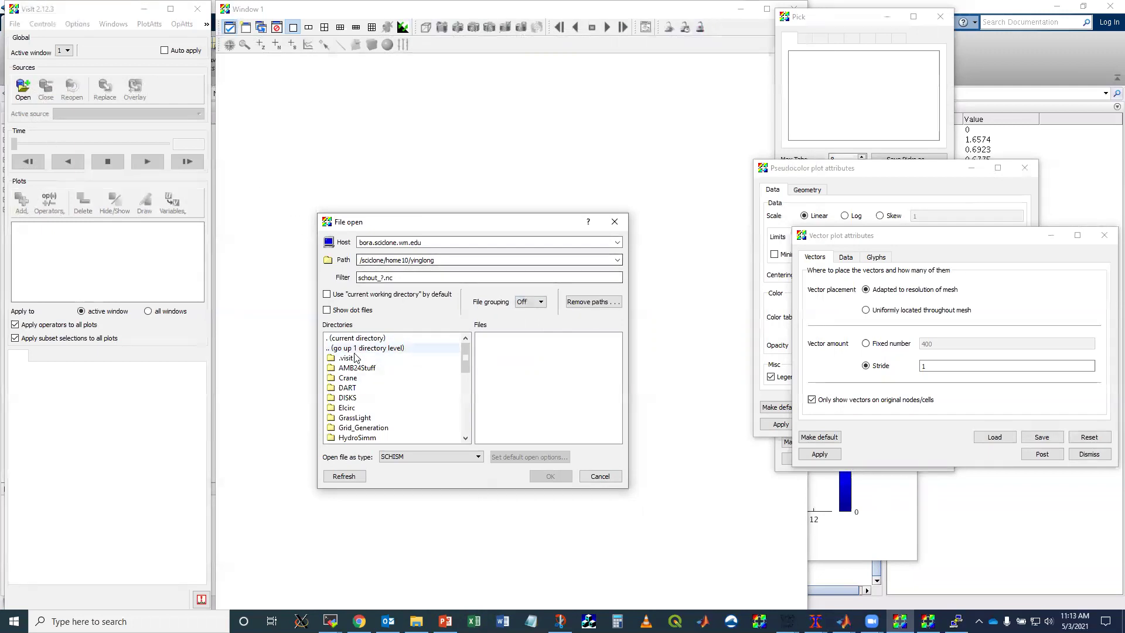
# Browse DISKS > schism10 > NOAA-CSDL > Pacific_project_2021 on the remote host.
pyautogui.doubleClick(349, 398)
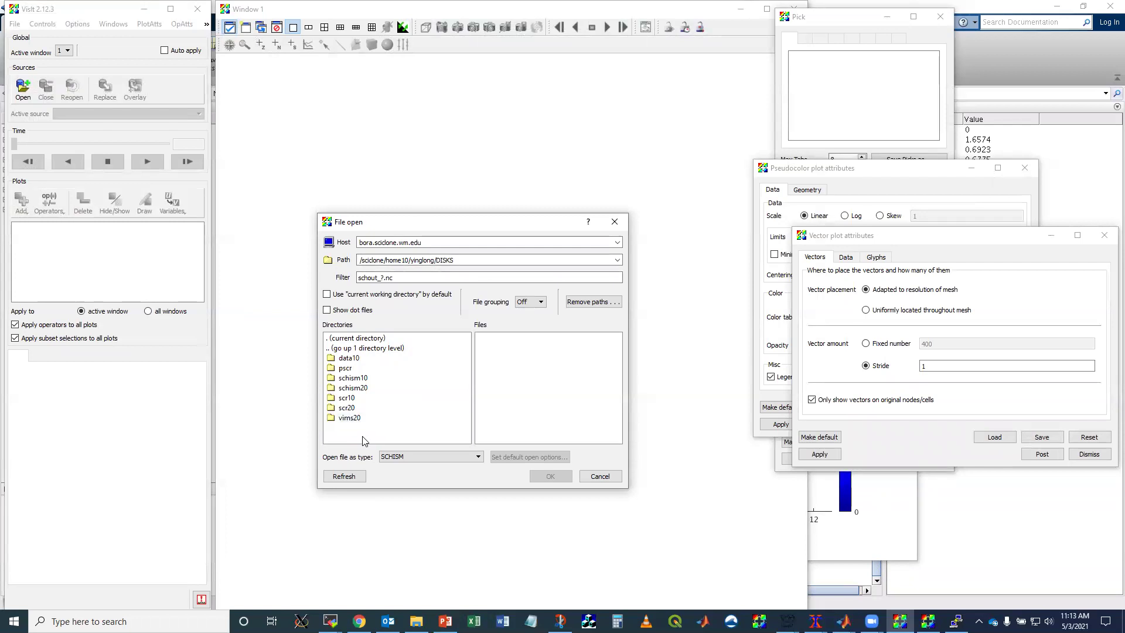
pyautogui.doubleClick(352, 378)
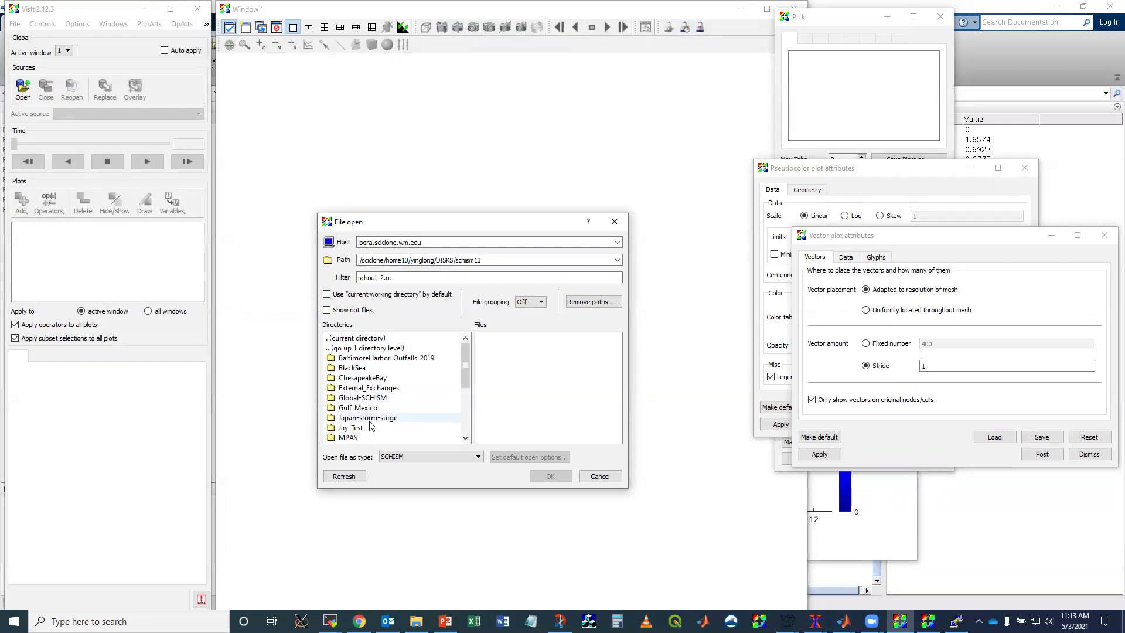
pyautogui.scroll(-2, 370, 425)
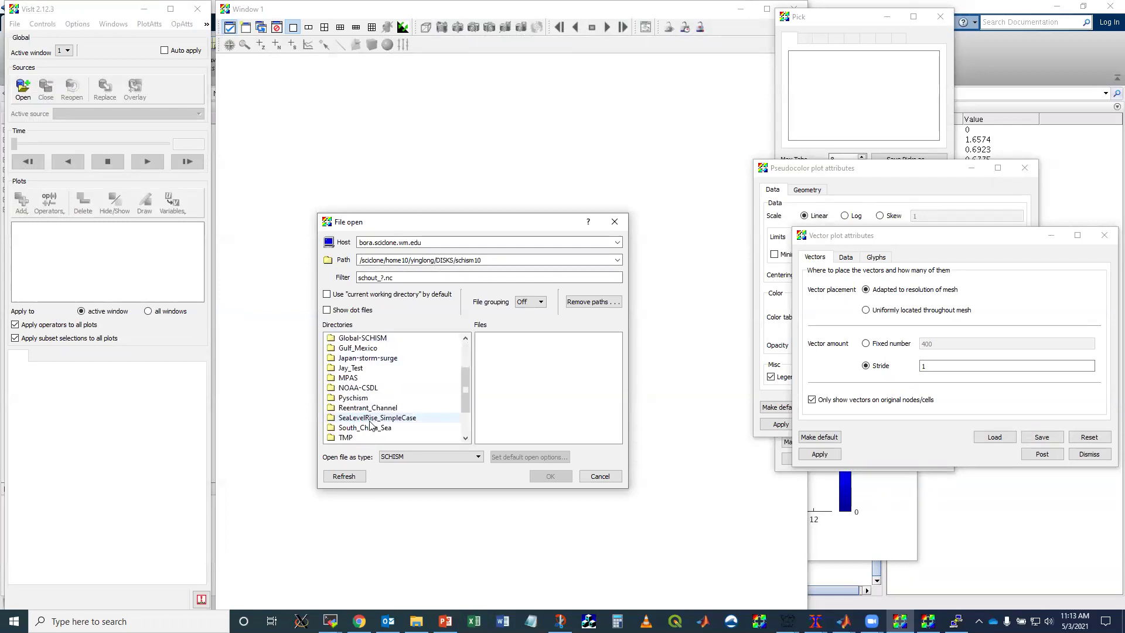
pyautogui.scroll(2, 371, 425)
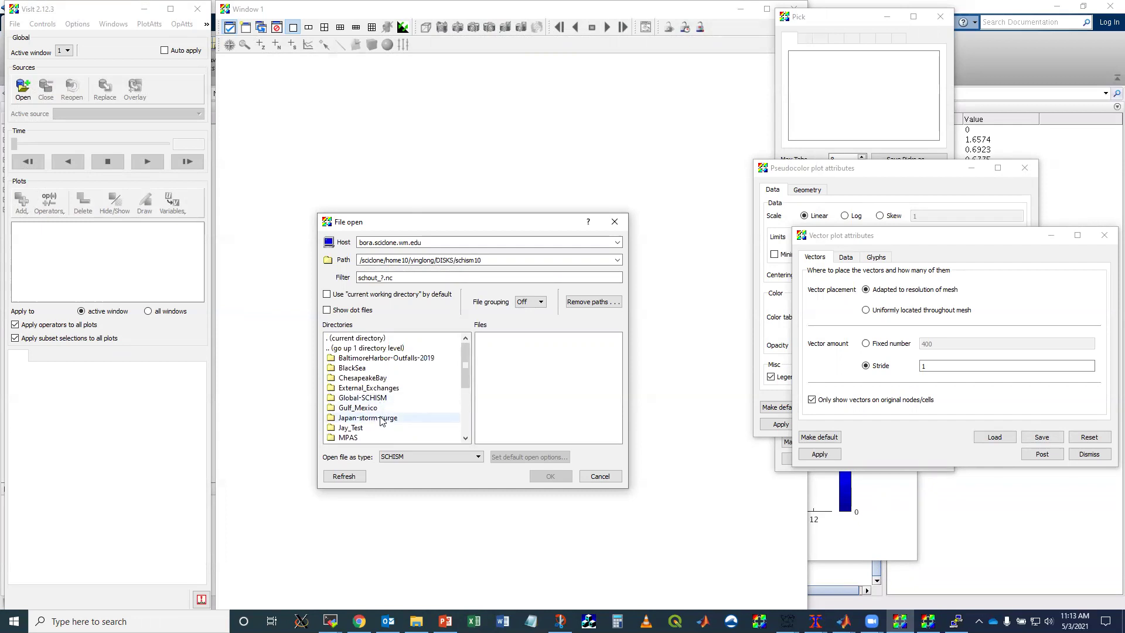
pyautogui.scroll(-2, 379, 406)
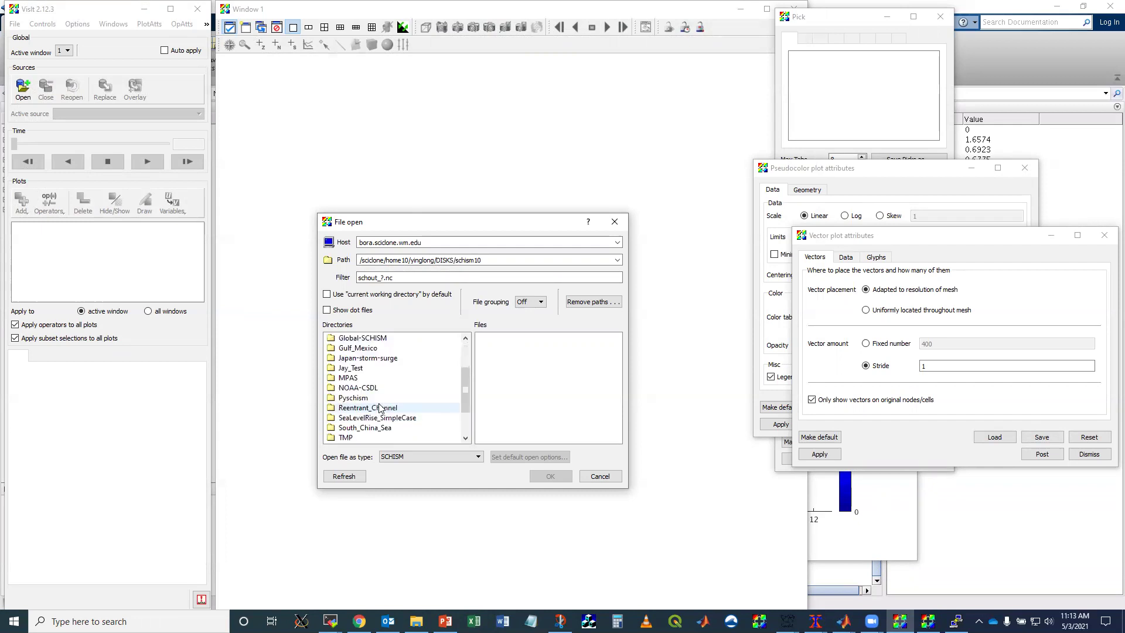
pyautogui.doubleClick(375, 388)
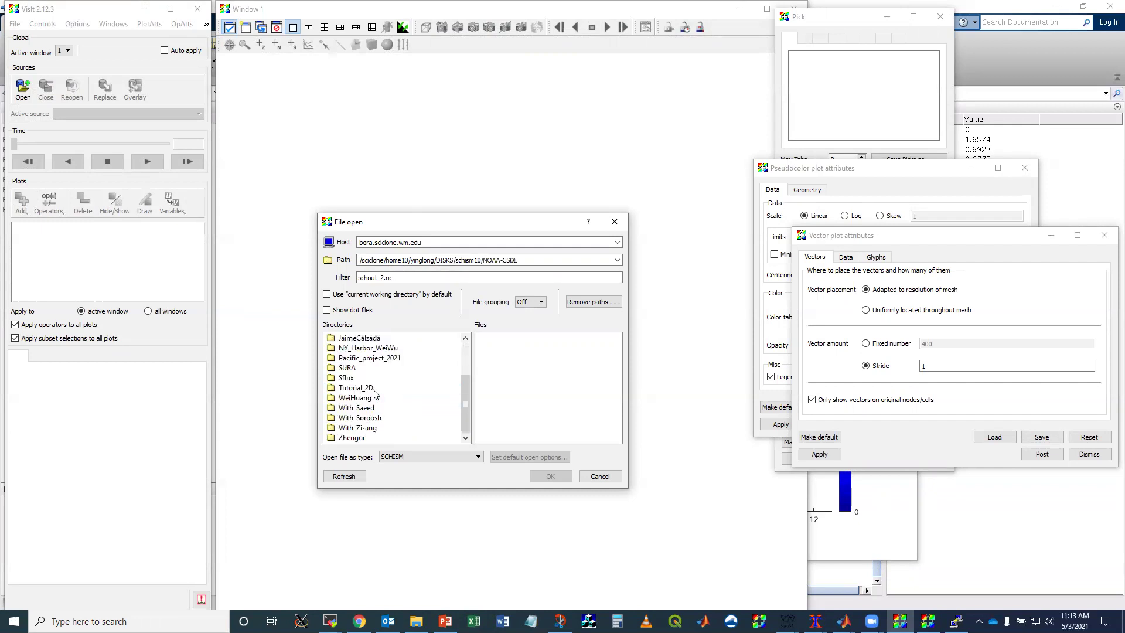
pyautogui.doubleClick(373, 358)
pyautogui.scroll(-3, 374, 404)
pyautogui.scroll(-3, 369, 401)
# Open schout_40.nc from the RUN06b/outputs folder.
pyautogui.doubleClick(358, 379)
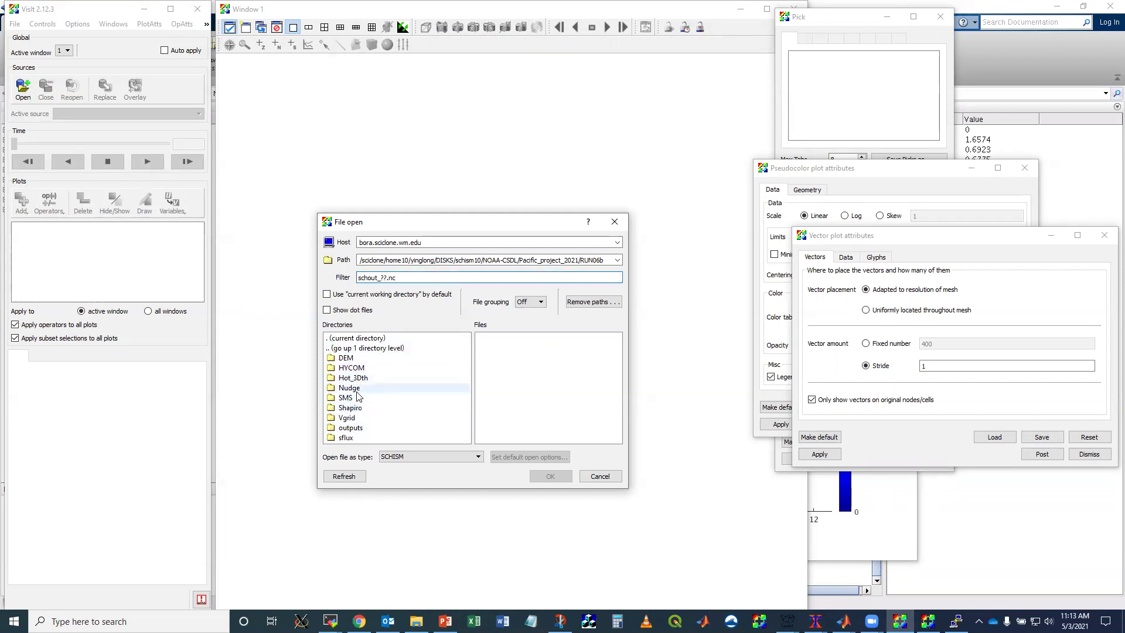
pyautogui.doubleClick(343, 432)
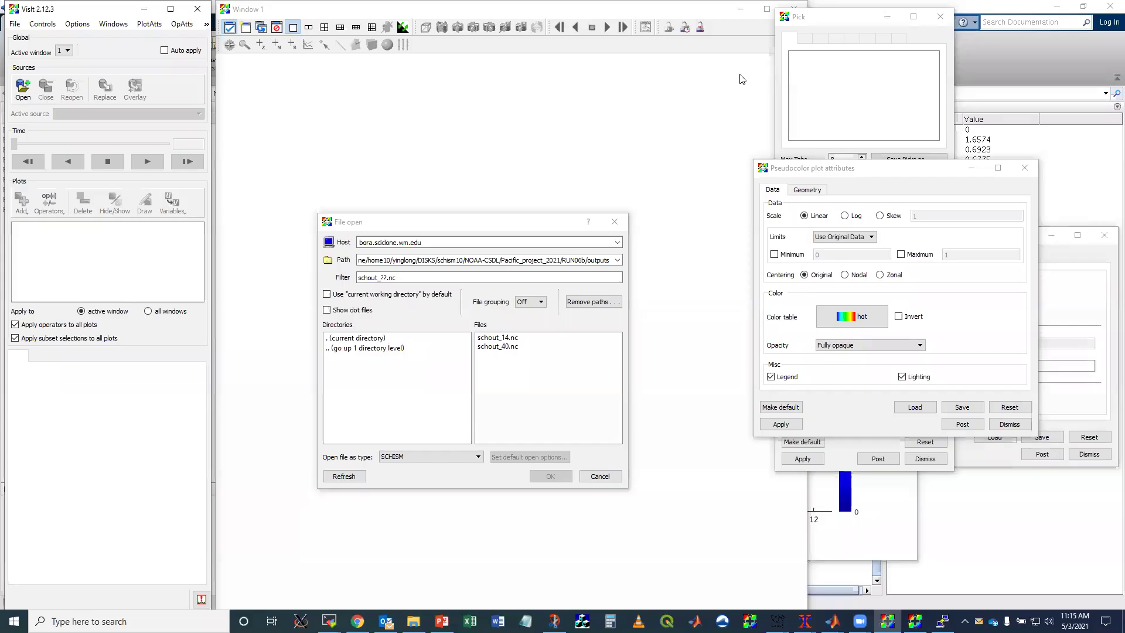
pyautogui.click(497, 346)
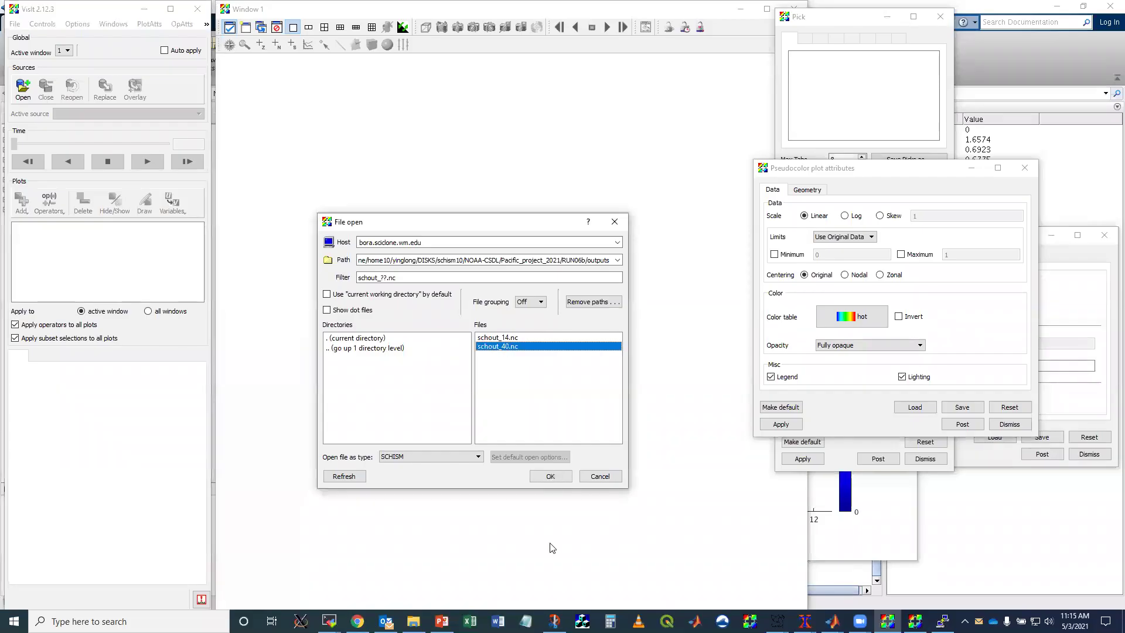
pyautogui.click(551, 475)
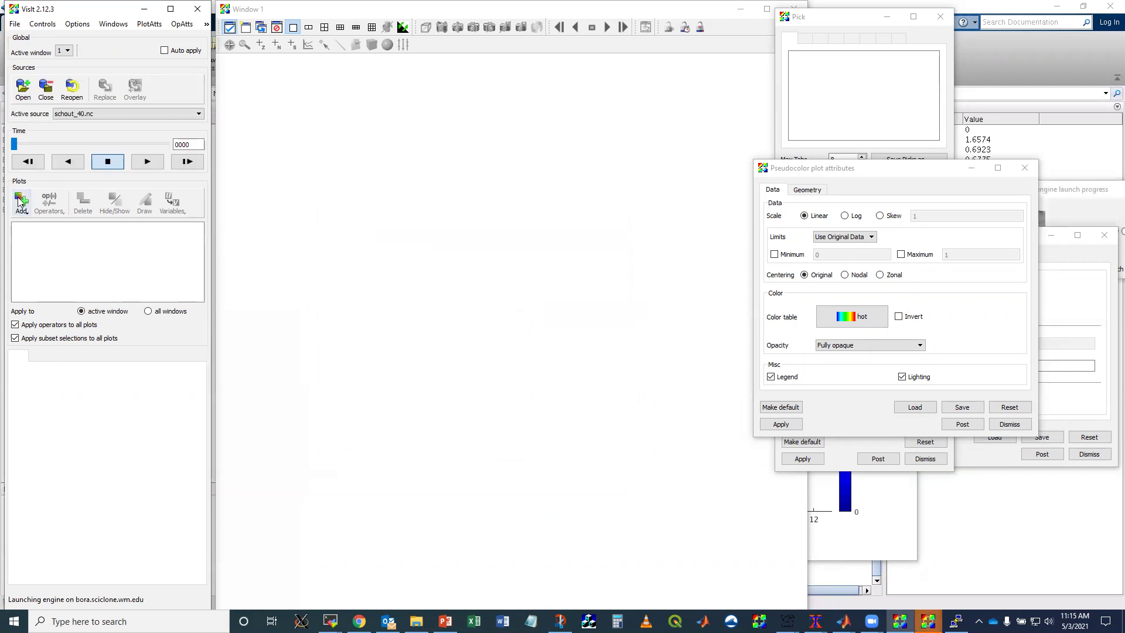
# Add and draw a Pseudocolor plot of temp_surface from schout_40.nc.
pyautogui.click(20, 204)
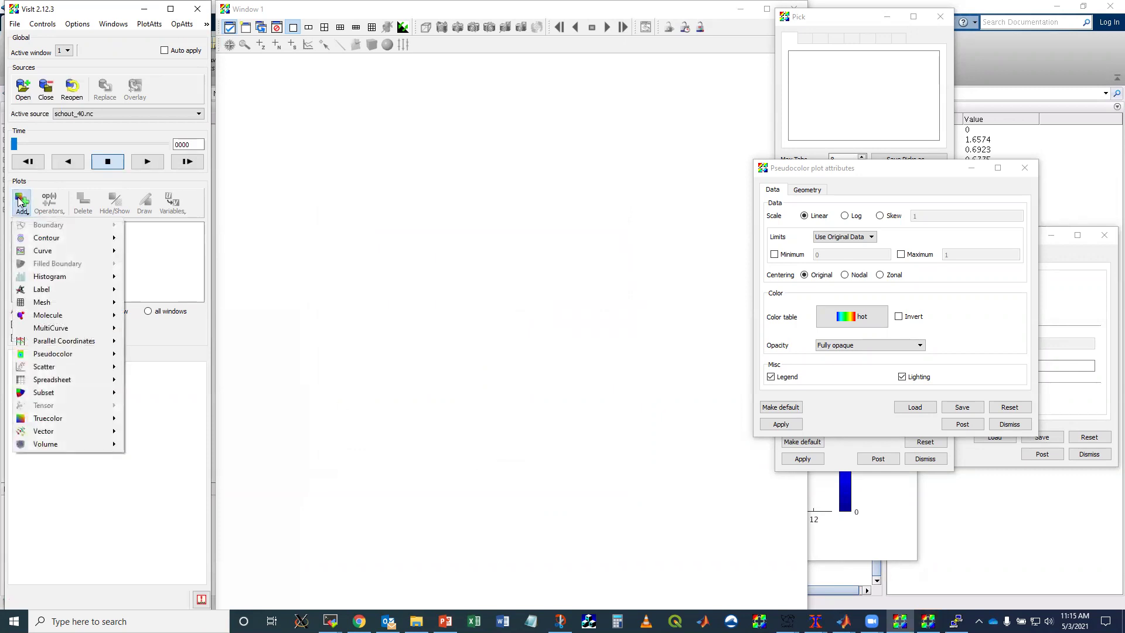
pyautogui.moveTo(66, 356)
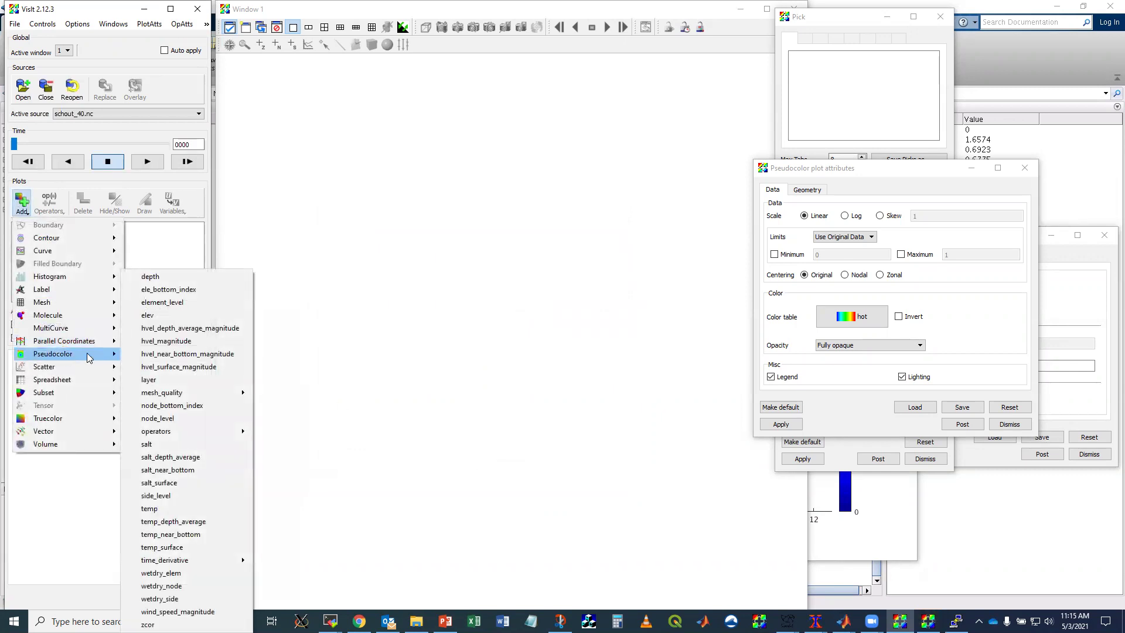
pyautogui.moveTo(90, 432)
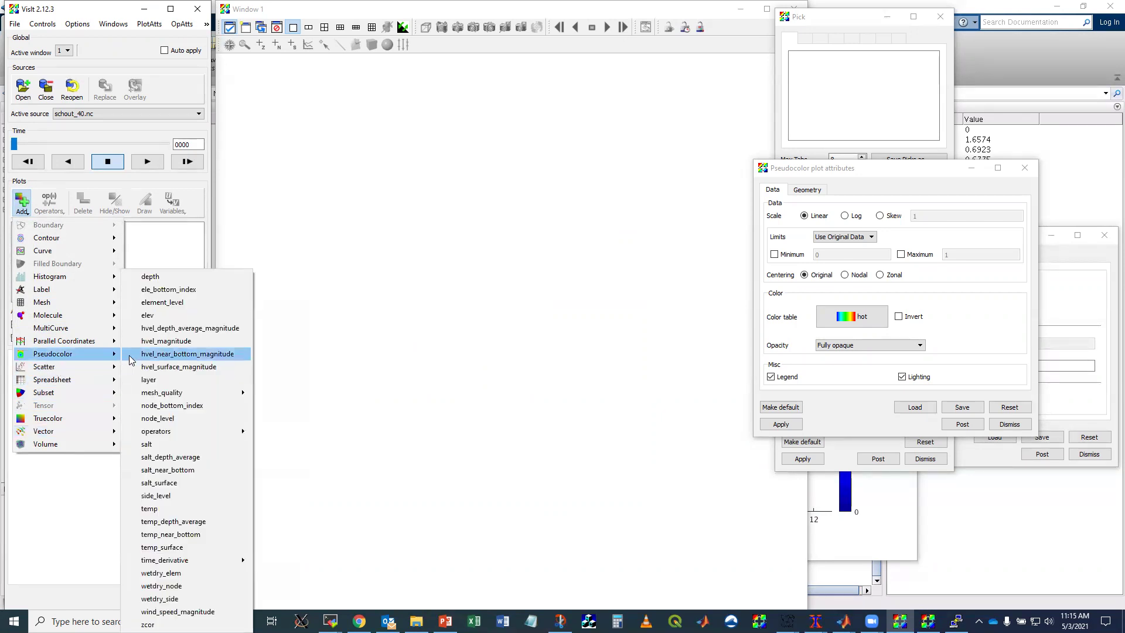
pyautogui.click(158, 549)
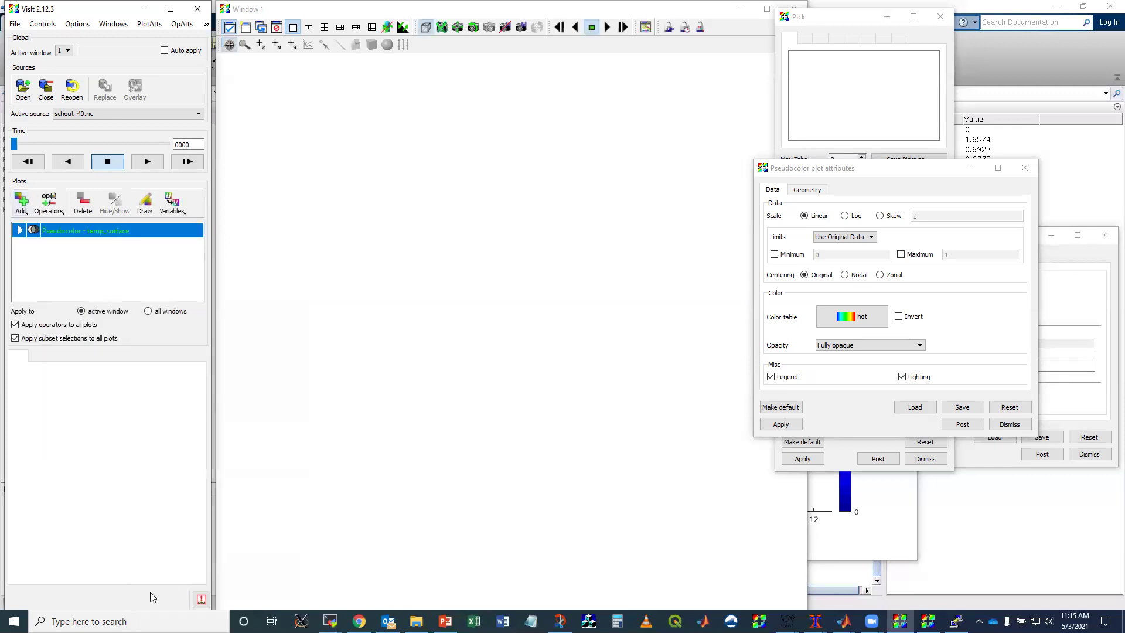
pyautogui.click(145, 202)
pyautogui.moveTo(915, 171); pyautogui.dragTo(955, 175)
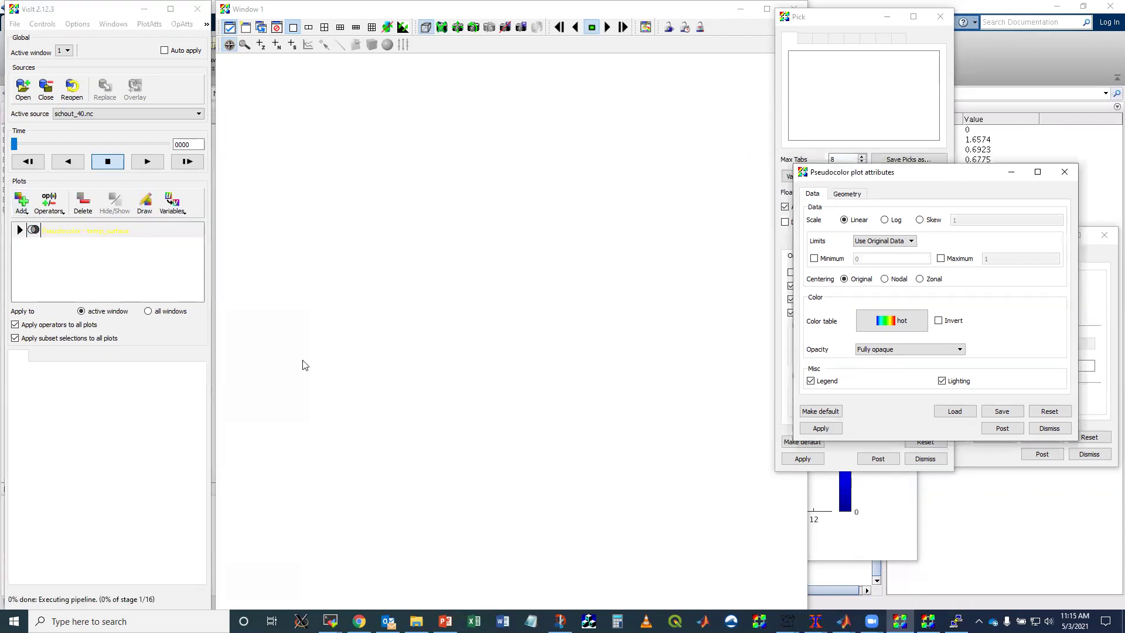
# Fix the surface temperature map's colour range to minimum 10 and maximum 30.
pyautogui.click(92, 234)
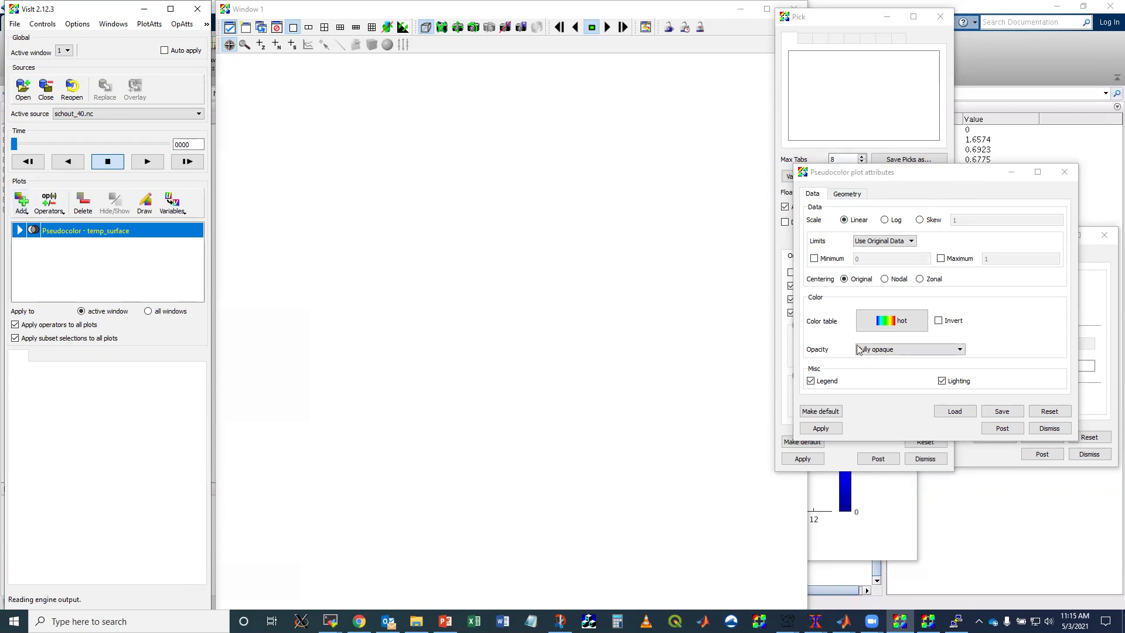
pyautogui.click(814, 259)
pyautogui.click(968, 261)
pyautogui.click(998, 258)
pyautogui.press('BackSpace')
pyautogui.write('30')
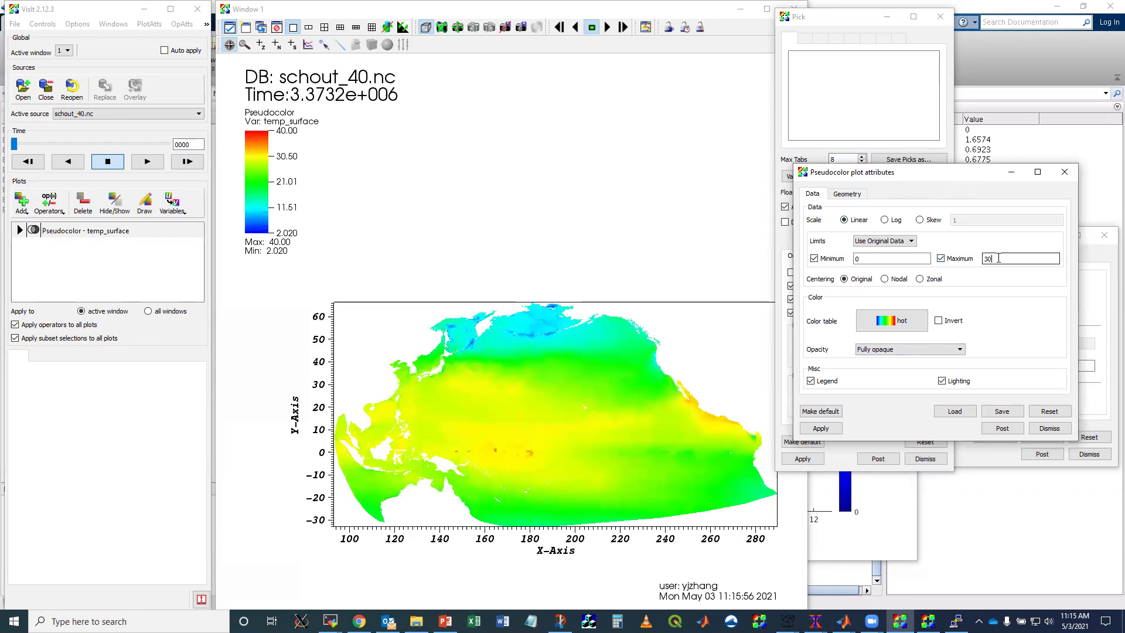
pyautogui.click(892, 258)
pyautogui.write('10')
pyautogui.click(819, 428)
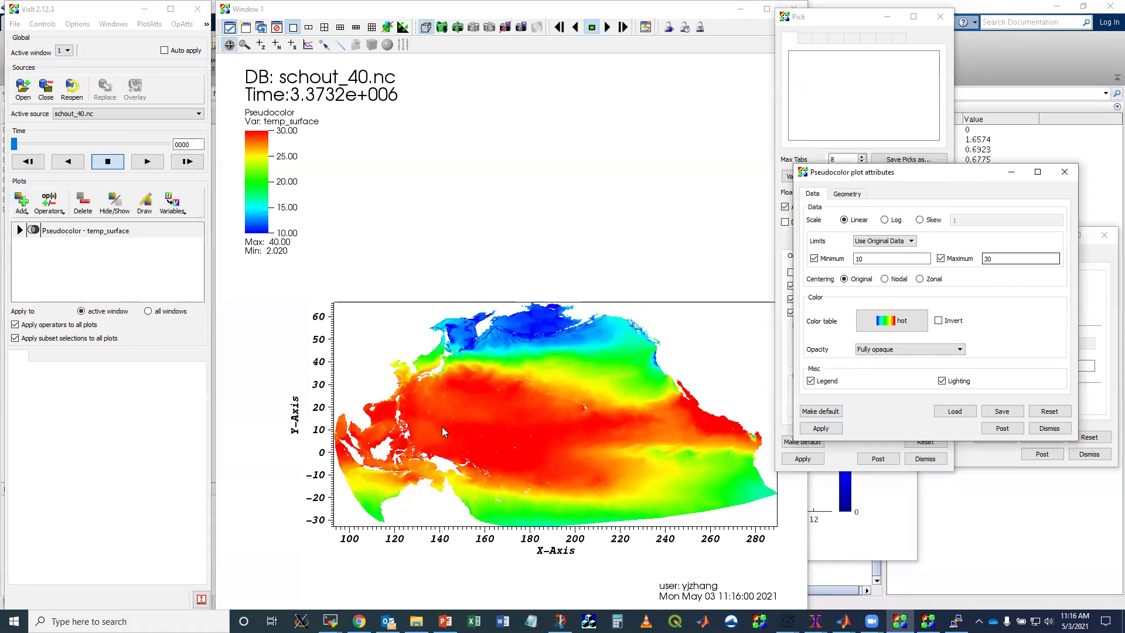
# Recolour the map with the hot_desaturated table, then delete the surface temperature plot.
pyautogui.click(888, 326)
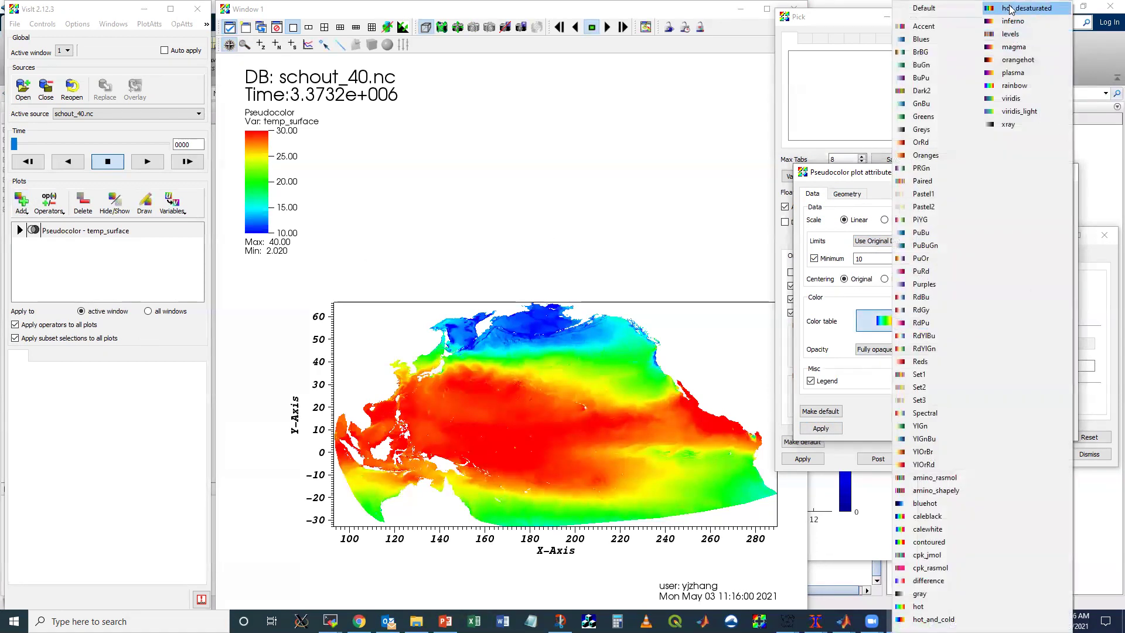
pyautogui.click(1010, 9)
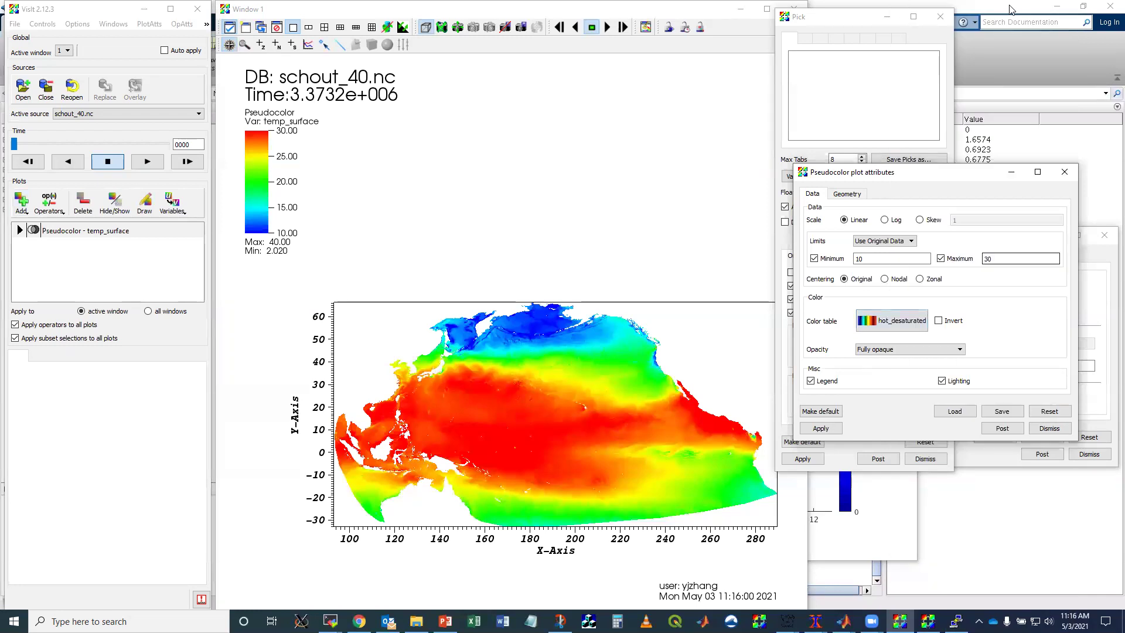
pyautogui.click(820, 428)
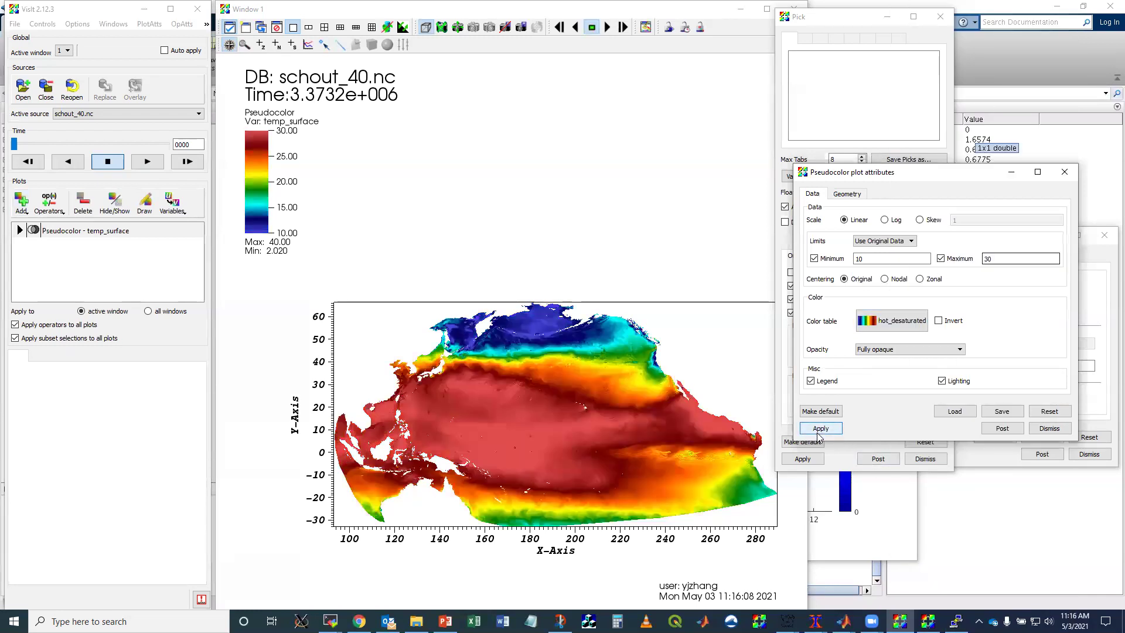
pyautogui.click(82, 205)
pyautogui.click(22, 202)
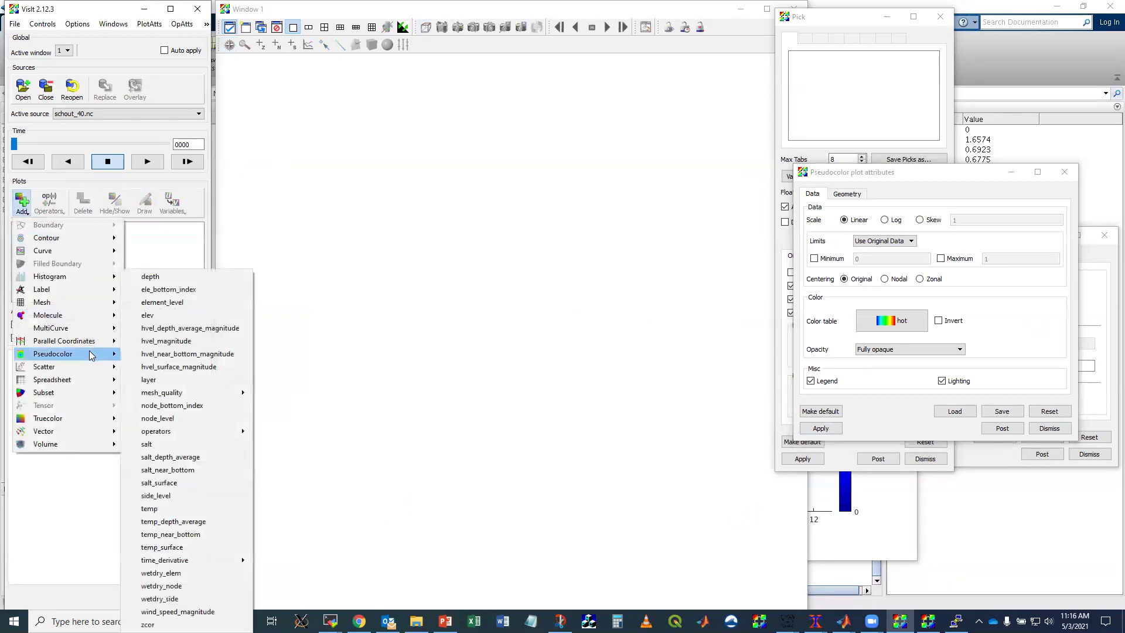
# Add a Pseudocolor plot of temp sliced along the Z axis through point 0 0 -50.
pyautogui.click(172, 513)
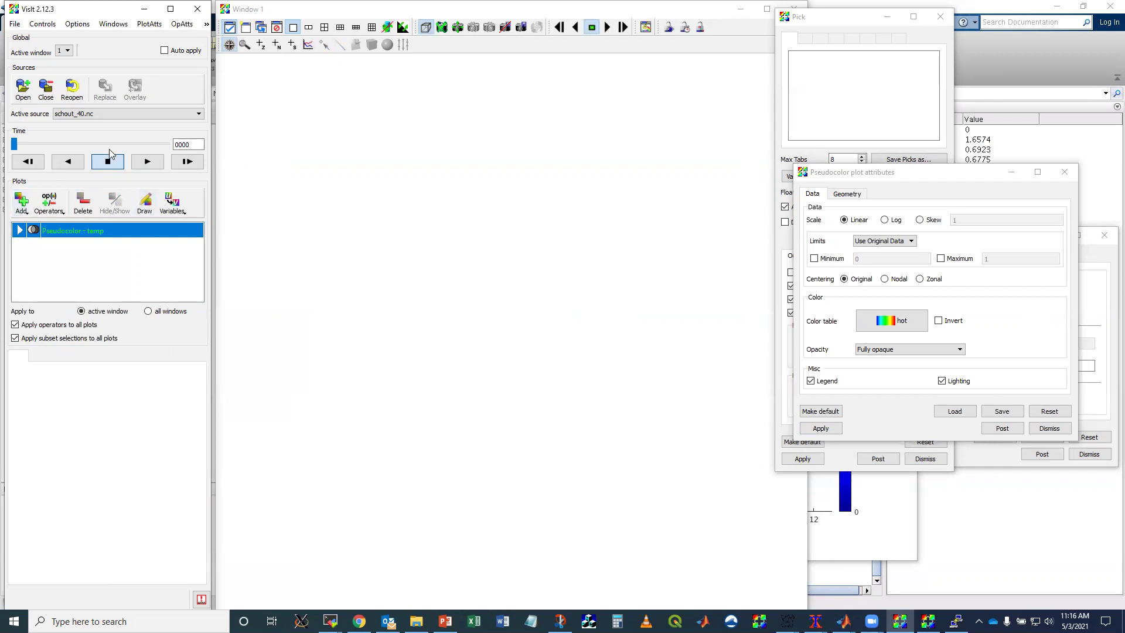
pyautogui.click(181, 24)
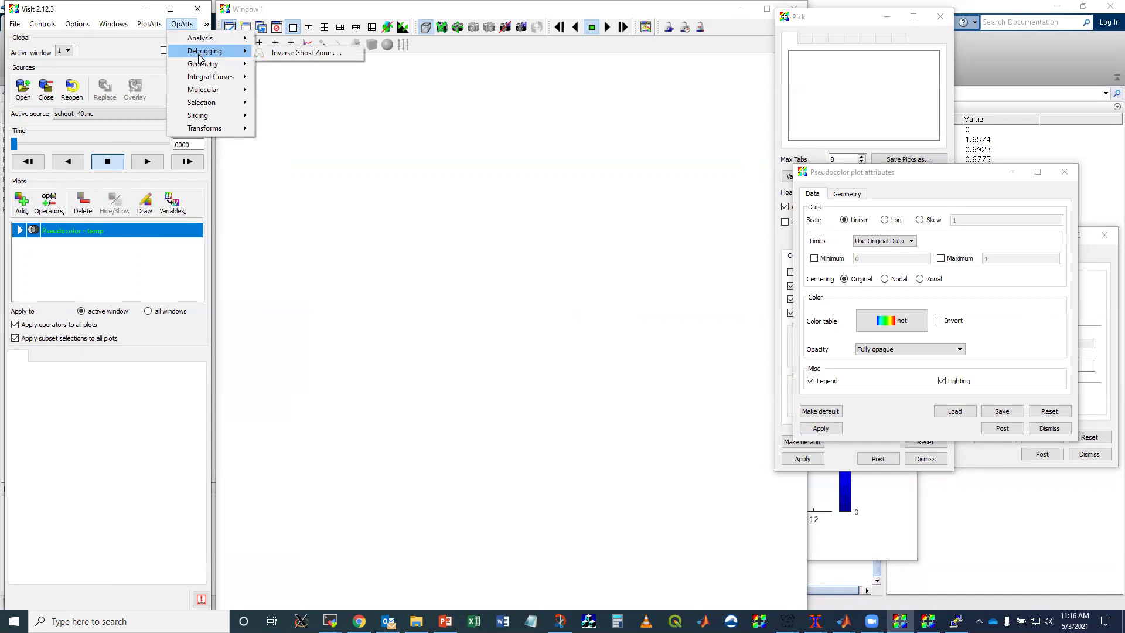
pyautogui.moveTo(221, 119)
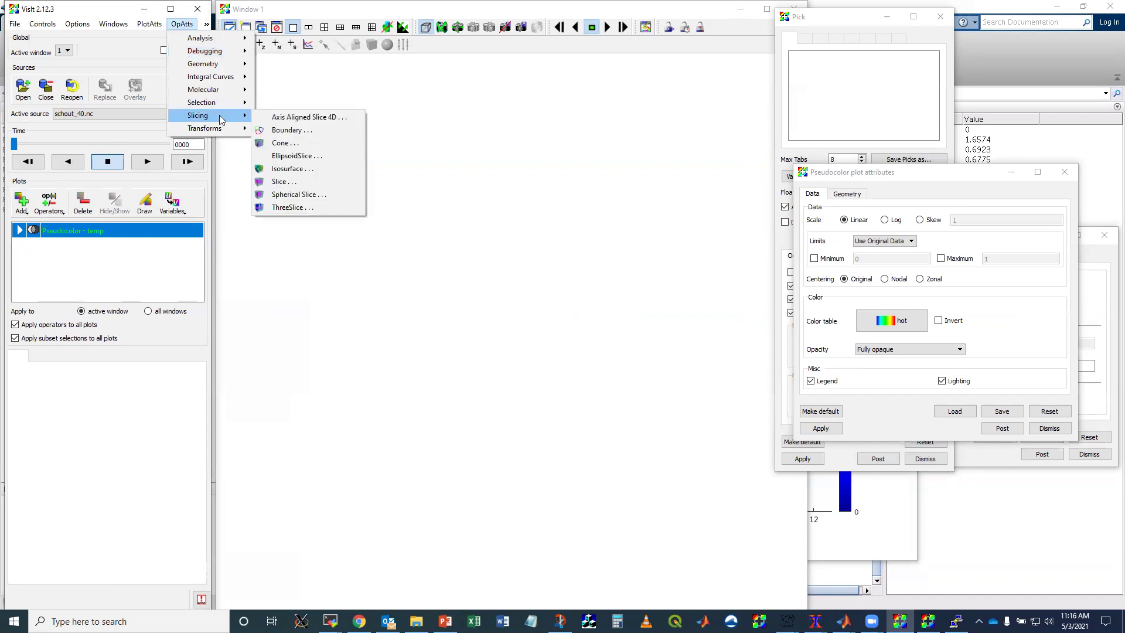
pyautogui.click(287, 181)
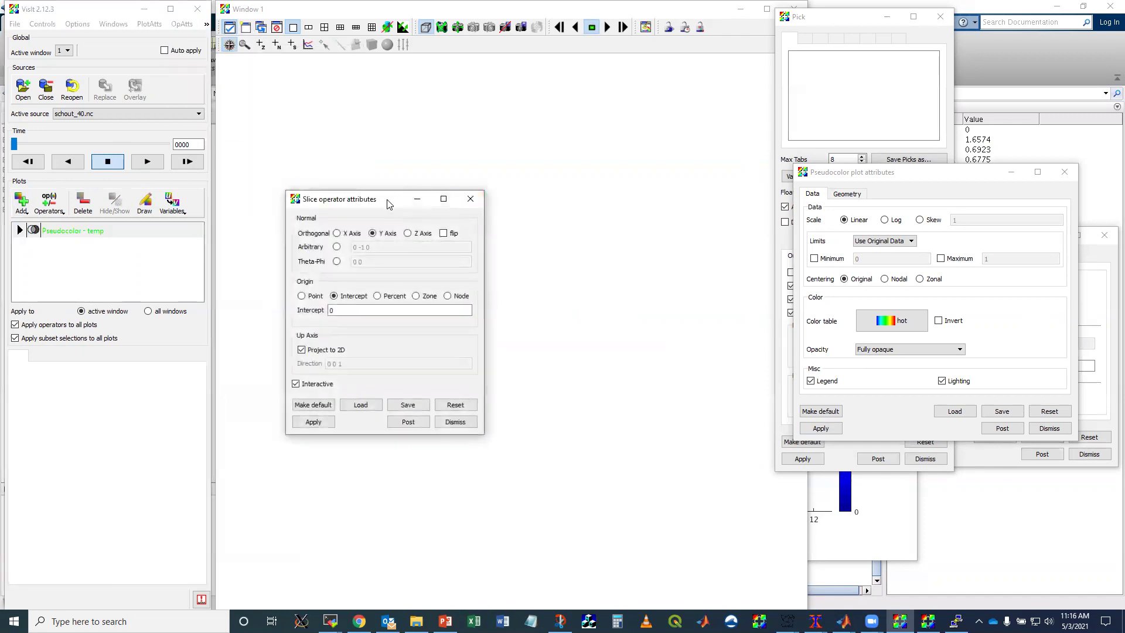
pyautogui.moveTo(387, 204); pyautogui.dragTo(940, 120)
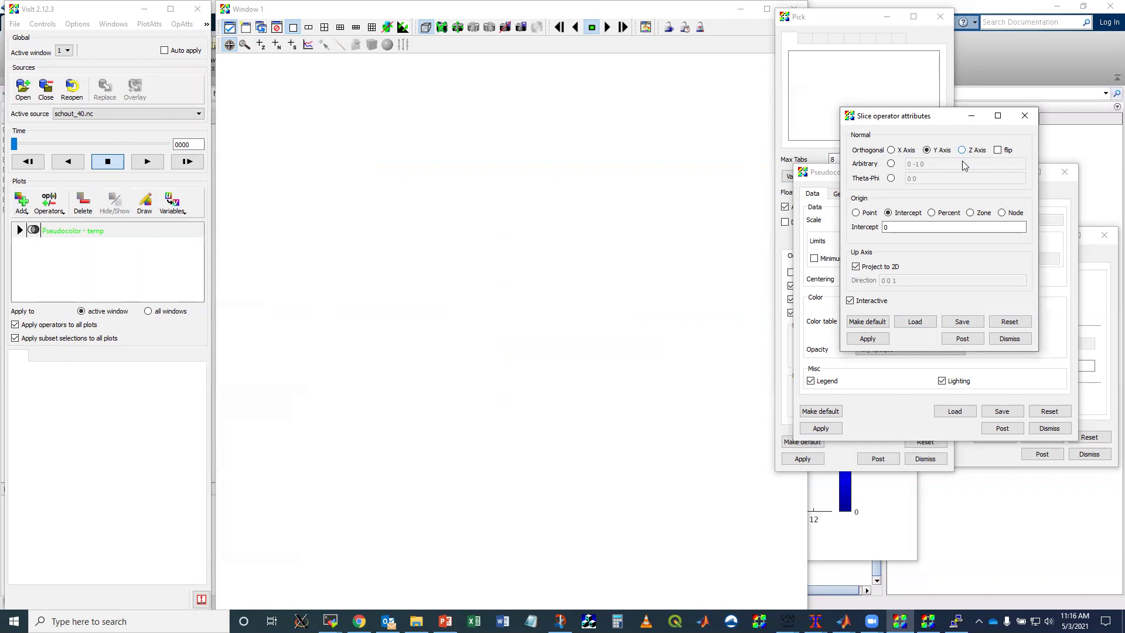
pyautogui.click(980, 224)
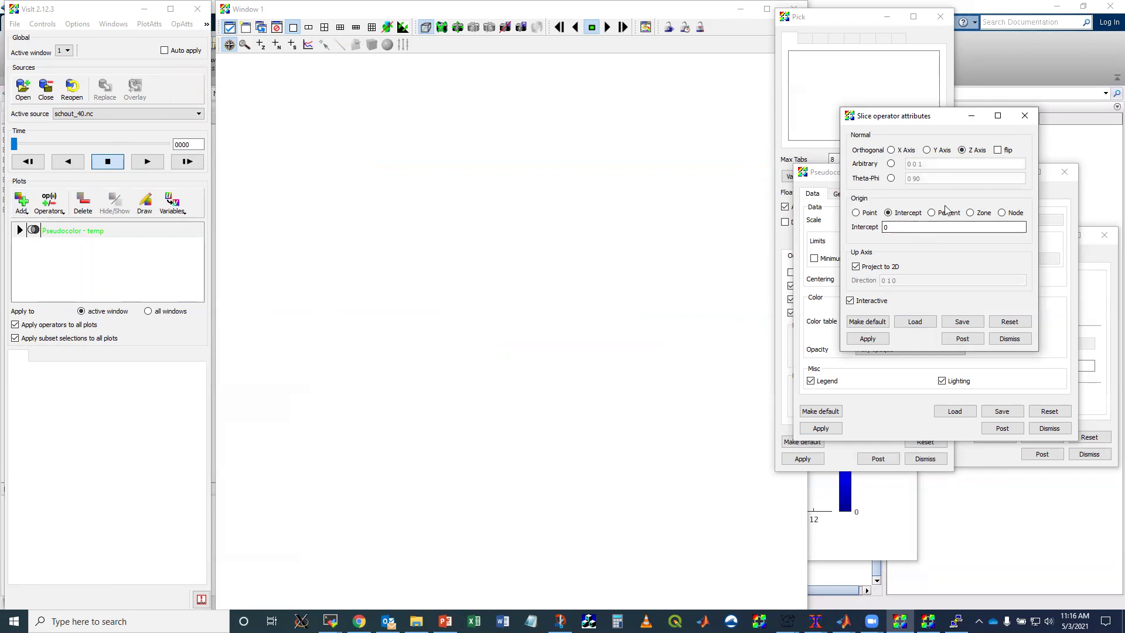
pyautogui.click(856, 213)
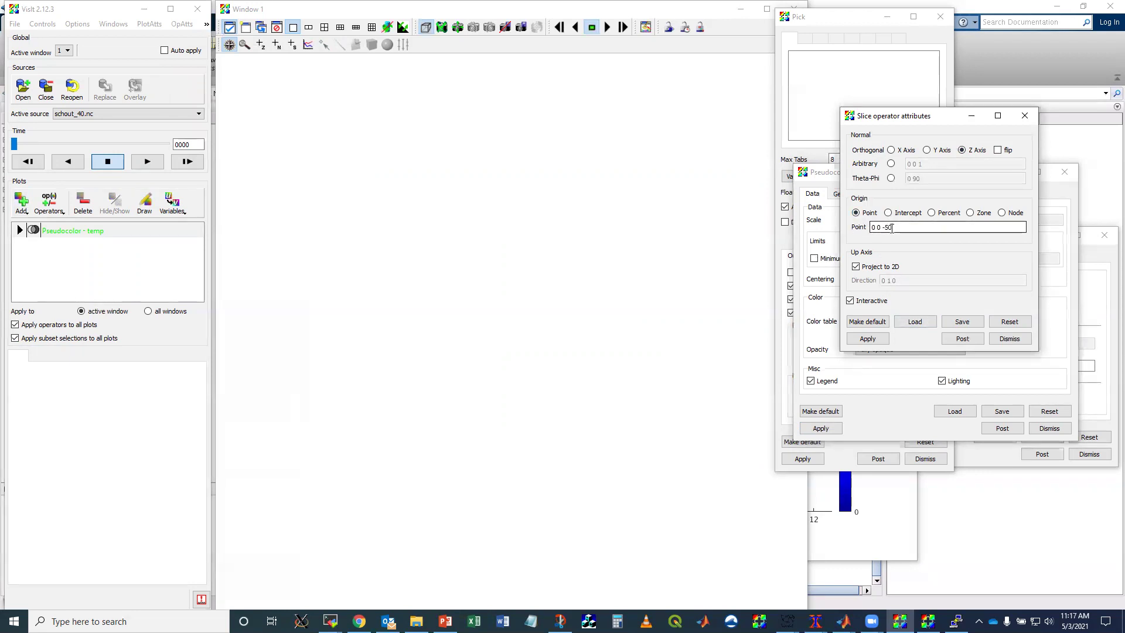
pyautogui.click(866, 338)
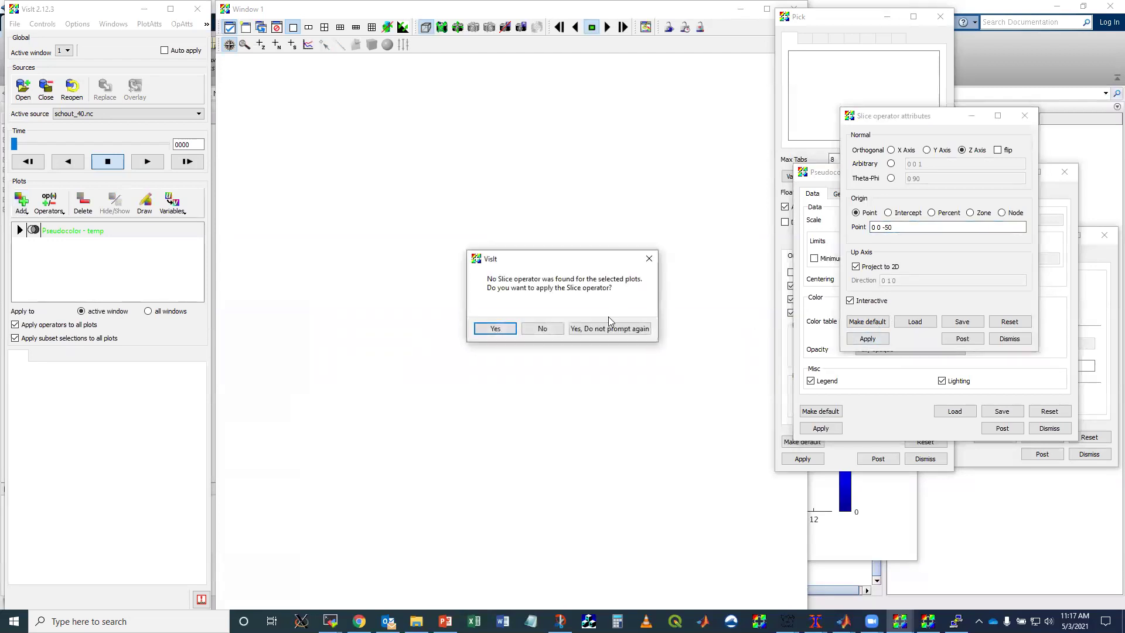
pyautogui.click(618, 332)
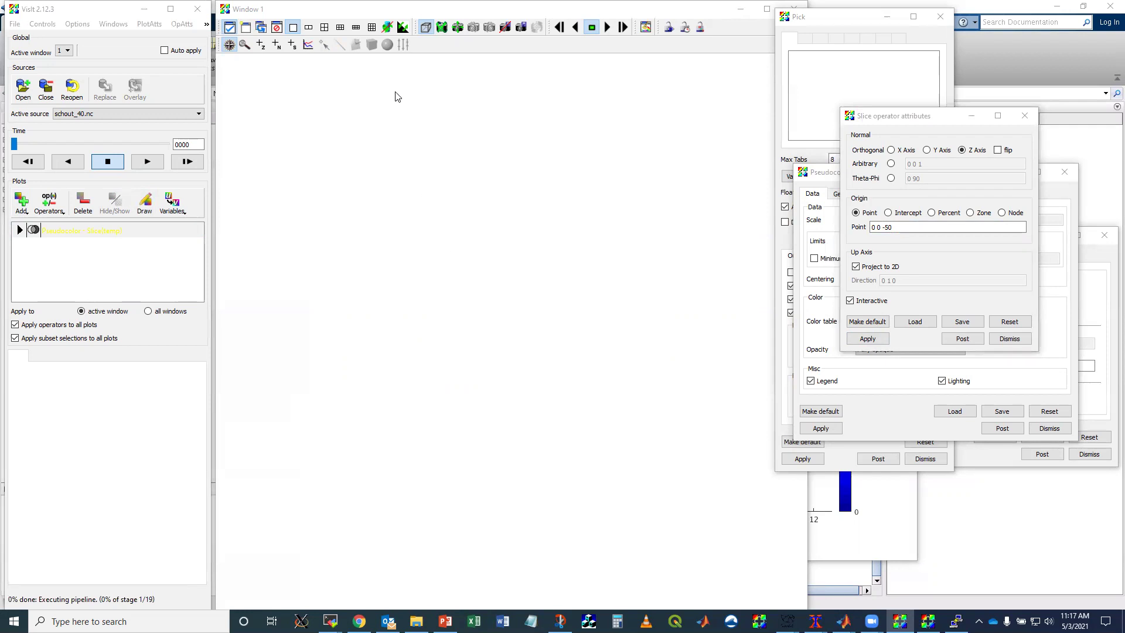
# In the slice's Pseudocolor attributes, fix the minimum at 10 and maximum at 30, then apply.
pyautogui.click(445, 29)
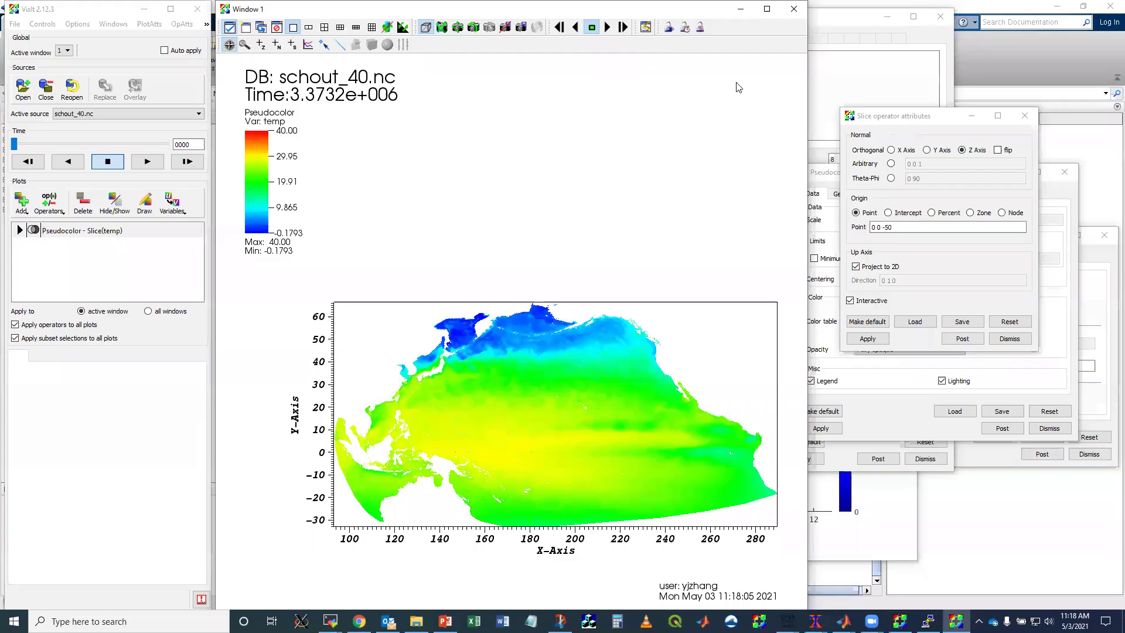
pyautogui.doubleClick(88, 230)
pyautogui.click(814, 258)
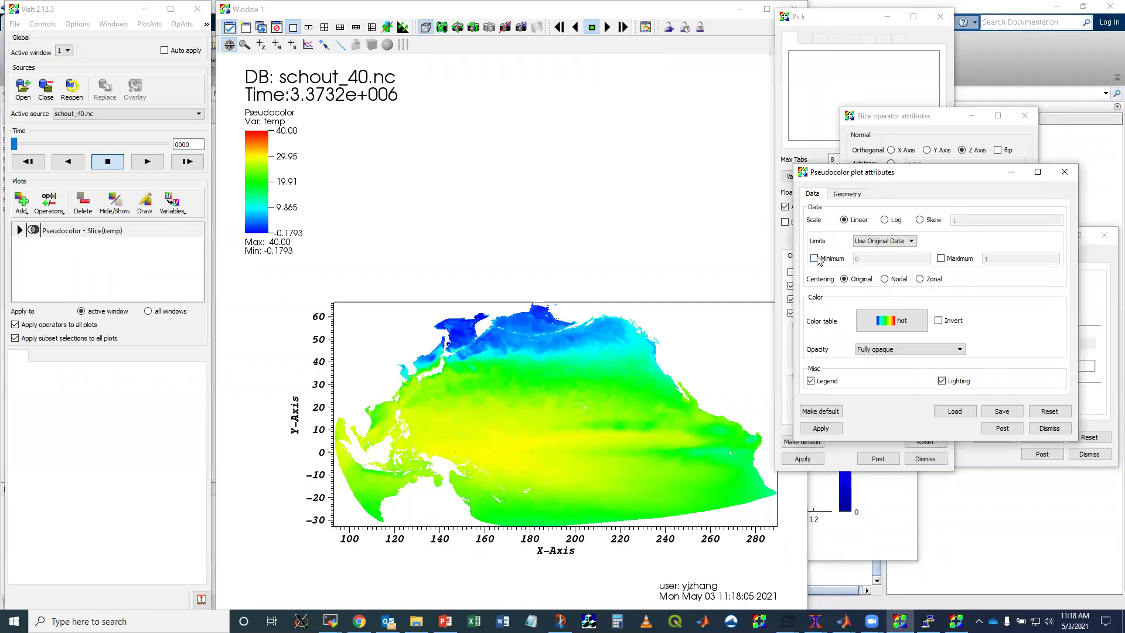
pyautogui.click(940, 259)
pyautogui.click(993, 258)
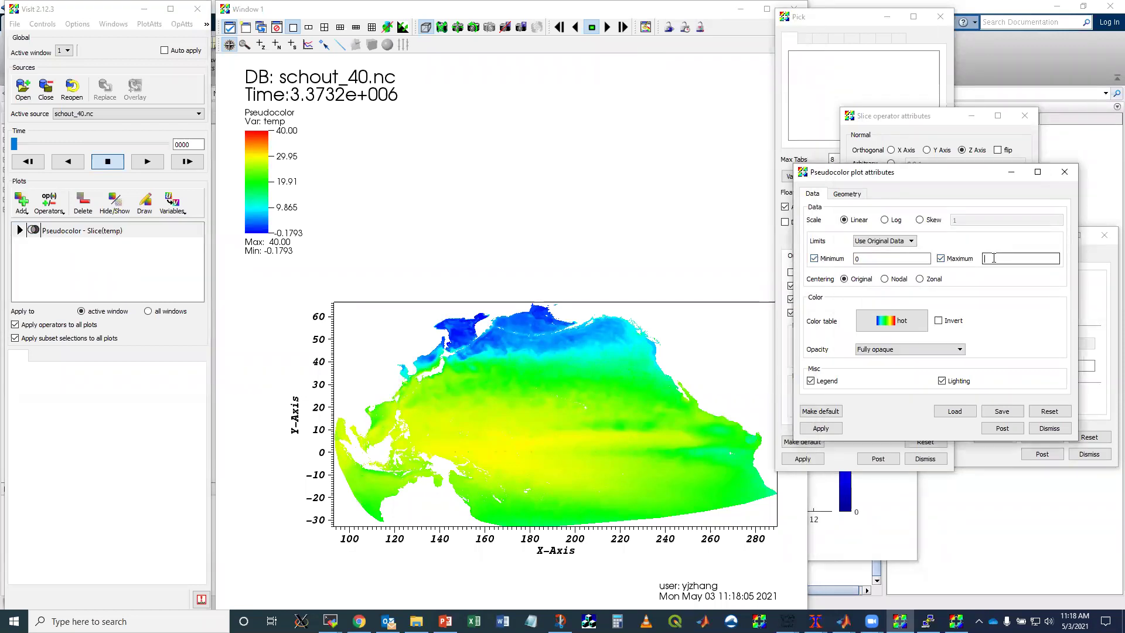
pyautogui.write('30')
pyautogui.click(903, 258)
pyautogui.press('BackSpace')
pyautogui.write('10')
pyautogui.click(820, 428)
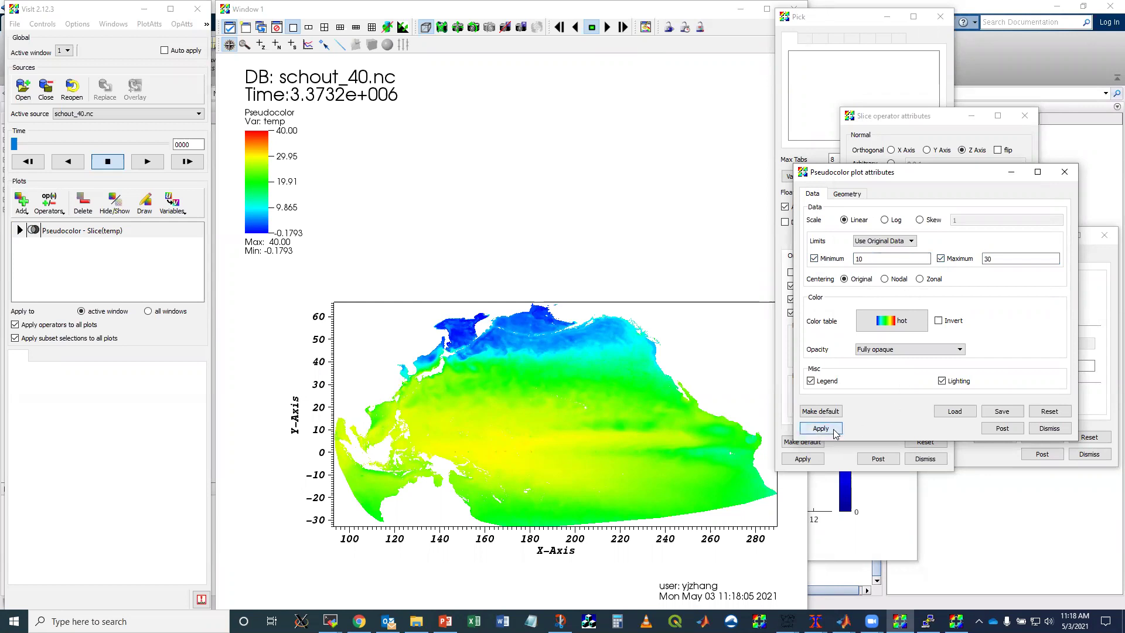